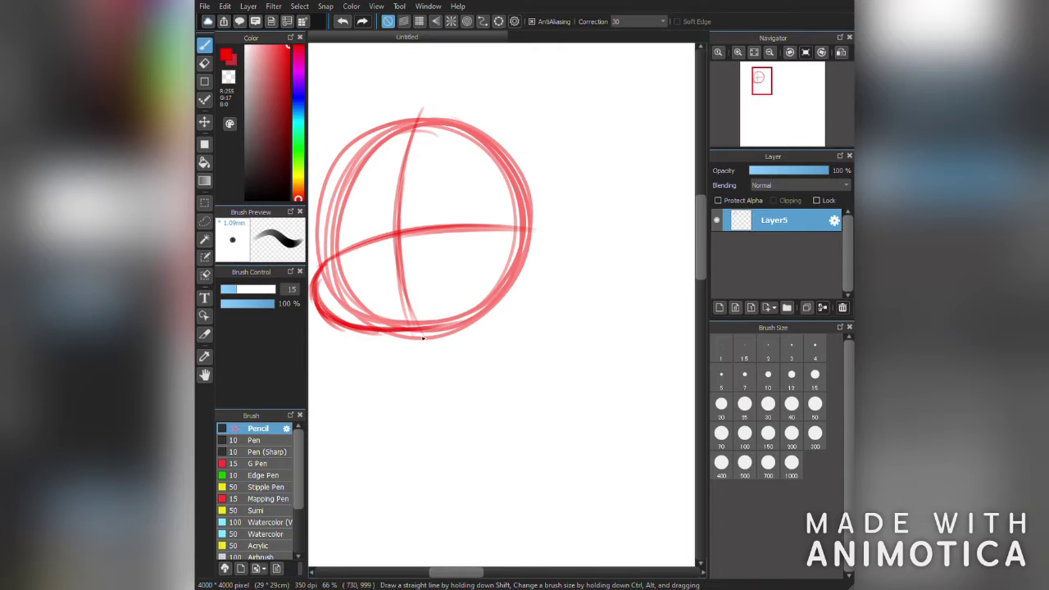
# Sketch a rounded, slanted torso shape below the head with the red pencil
pyautogui.scroll(-3, 435, 229)
pyautogui.moveTo(385, 184)
pyautogui.mouseDown()
pyautogui.moveTo(551, 168)
pyautogui.moveTo(520, 287)
pyautogui.moveTo(551, 169)
pyautogui.mouseUp()
pyautogui.moveTo(426, 172)
pyautogui.mouseDown()
pyautogui.moveTo(360, 316)
pyautogui.moveTo(477, 324)
pyautogui.moveTo(545, 223)
pyautogui.moveTo(541, 169)
pyautogui.moveTo(574, 176)
pyautogui.mouseUp()
pyautogui.scroll(-2, 614, 224)
pyautogui.scroll(2, 613, 224)
# Lasso the torso shape, move it into place beneath the head, and deselect it
pyautogui.press('l')
pyautogui.hotkey('ctrl', 't')
pyautogui.moveTo(645, 275); pyautogui.dragTo(614, 279)
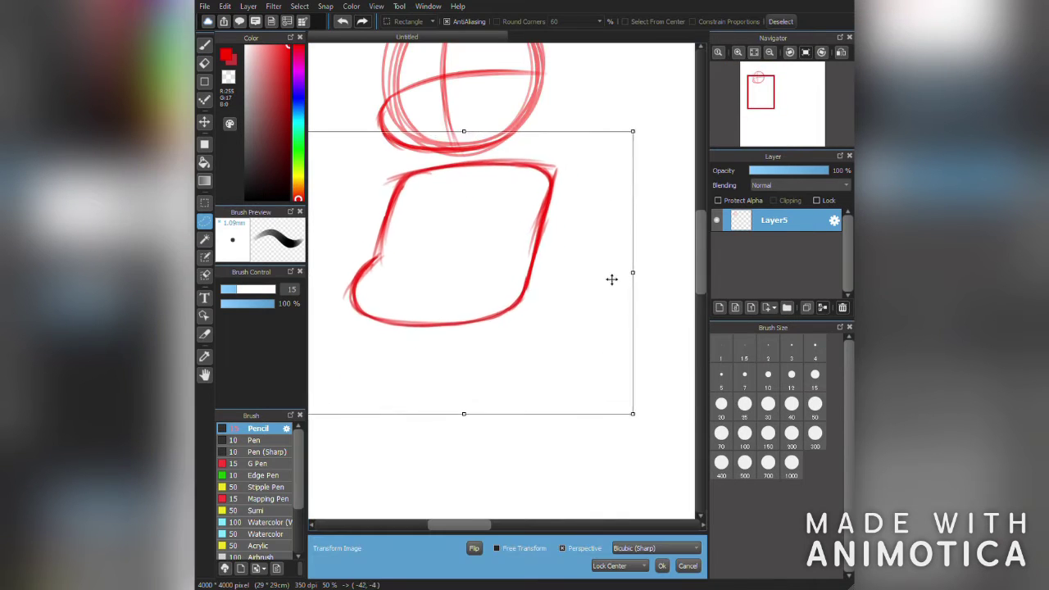
pyautogui.press('Return')
pyautogui.hotkey('ctrl', 'd')
pyautogui.press('e')
pyautogui.press('b')
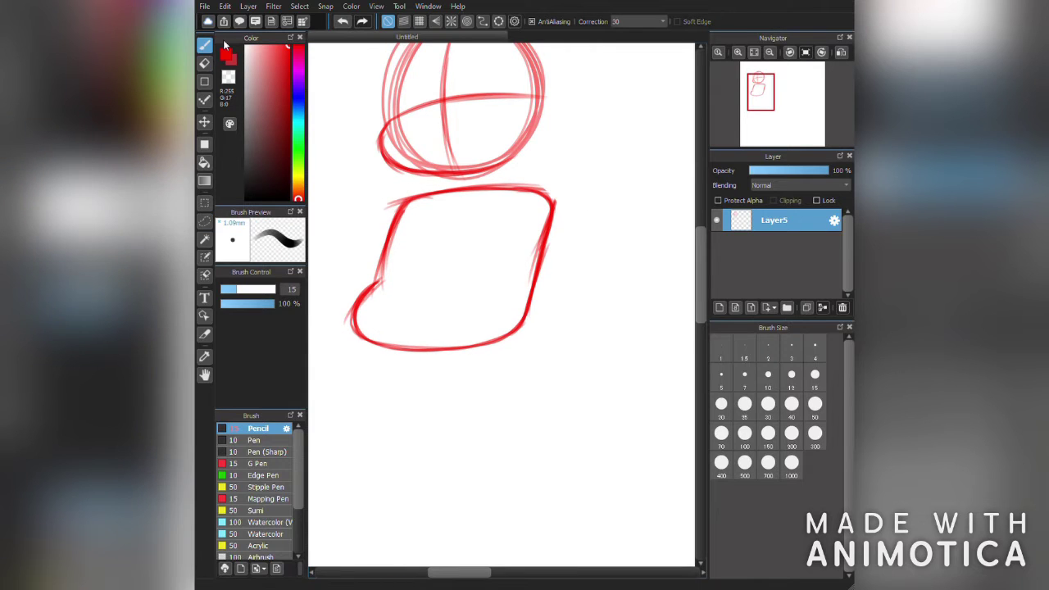
# Sketch two large pointed ears on the sides of the head, undoing and redrawing their outer curves
pyautogui.scroll(-3, 492, 230)
pyautogui.moveTo(389, 222); pyautogui.dragTo(399, 225)
pyautogui.scroll(2, 430, 179)
pyautogui.moveTo(468, 164)
pyautogui.mouseDown()
pyautogui.moveTo(605, 74)
pyautogui.moveTo(546, 236)
pyautogui.mouseUp()
pyautogui.scroll(-2, 624, 96)
pyautogui.hotkey('ctrl', 'z')
pyautogui.moveTo(602, 100); pyautogui.dragTo(547, 236)
pyautogui.moveTo(444, 160)
pyautogui.mouseDown()
pyautogui.moveTo(394, 105)
pyautogui.moveTo(377, 271)
pyautogui.mouseUp()
pyautogui.hotkey('ctrl', 'z')
pyautogui.moveTo(394, 105); pyautogui.dragTo(376, 255)
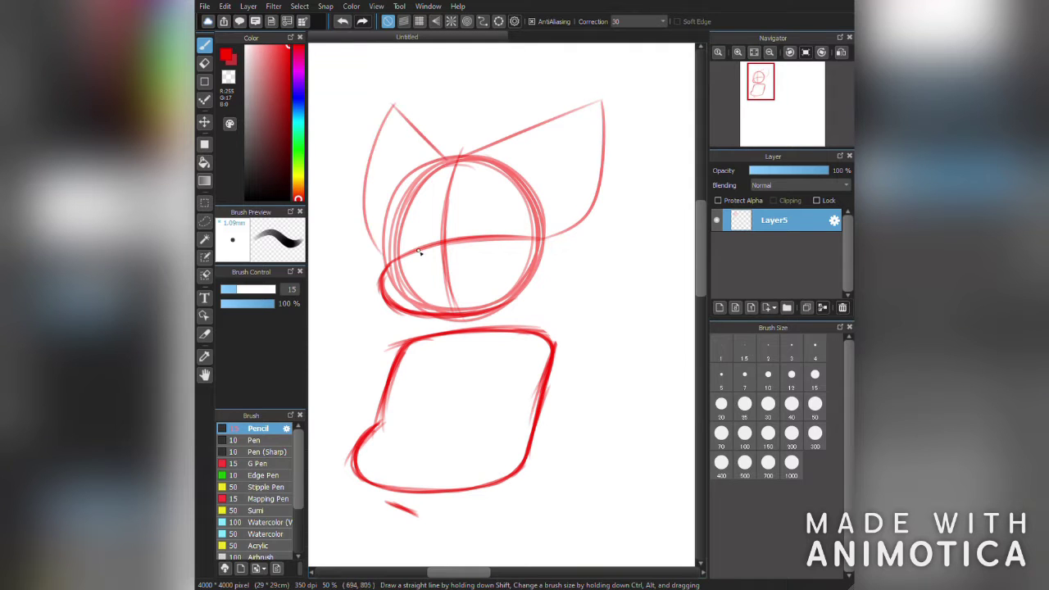
# Sketch two long, slightly slanted legs with pointed feet beneath the torso
pyautogui.scroll(-2, 590, 164)
pyautogui.moveTo(414, 187); pyautogui.dragTo(482, 426)
pyautogui.hotkey('ctrl', 'z')
pyautogui.moveTo(443, 273); pyautogui.dragTo(472, 366)
pyautogui.moveTo(477, 166)
pyautogui.mouseDown()
pyautogui.moveTo(502, 391)
pyautogui.moveTo(473, 416)
pyautogui.moveTo(424, 415)
pyautogui.mouseUp()
pyautogui.moveTo(476, 393); pyautogui.dragTo(423, 416)
pyautogui.moveTo(395, 168)
pyautogui.mouseDown()
pyautogui.moveTo(432, 372)
pyautogui.moveTo(382, 398)
pyautogui.mouseUp()
pyautogui.moveTo(442, 389)
pyautogui.mouseDown()
pyautogui.moveTo(417, 394)
pyautogui.moveTo(474, 390)
pyautogui.moveTo(469, 363)
pyautogui.mouseUp()
pyautogui.hotkey('ctrl', 'z')
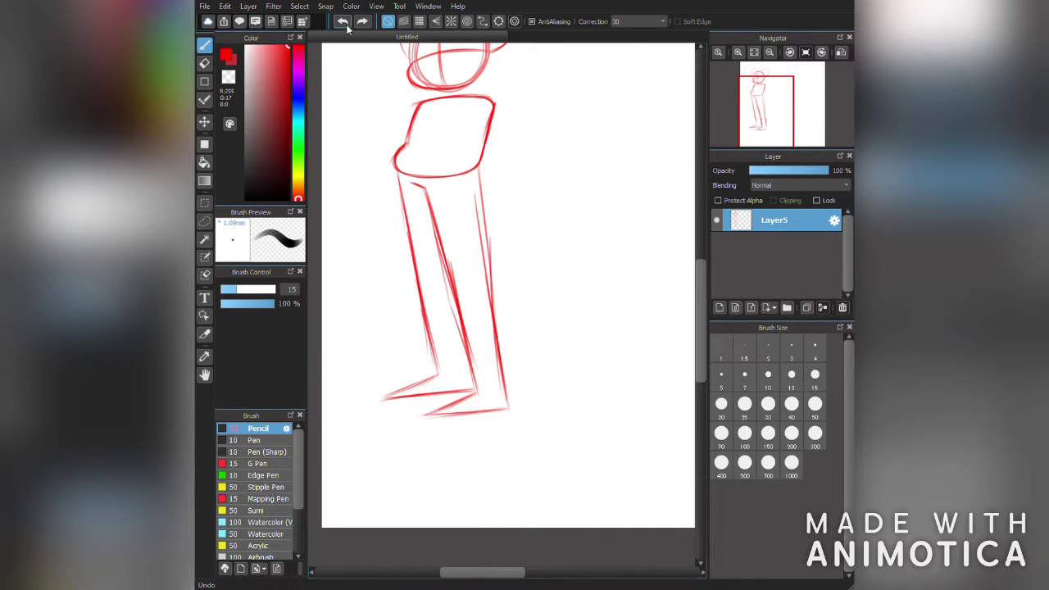
pyautogui.moveTo(471, 392); pyautogui.dragTo(456, 310)
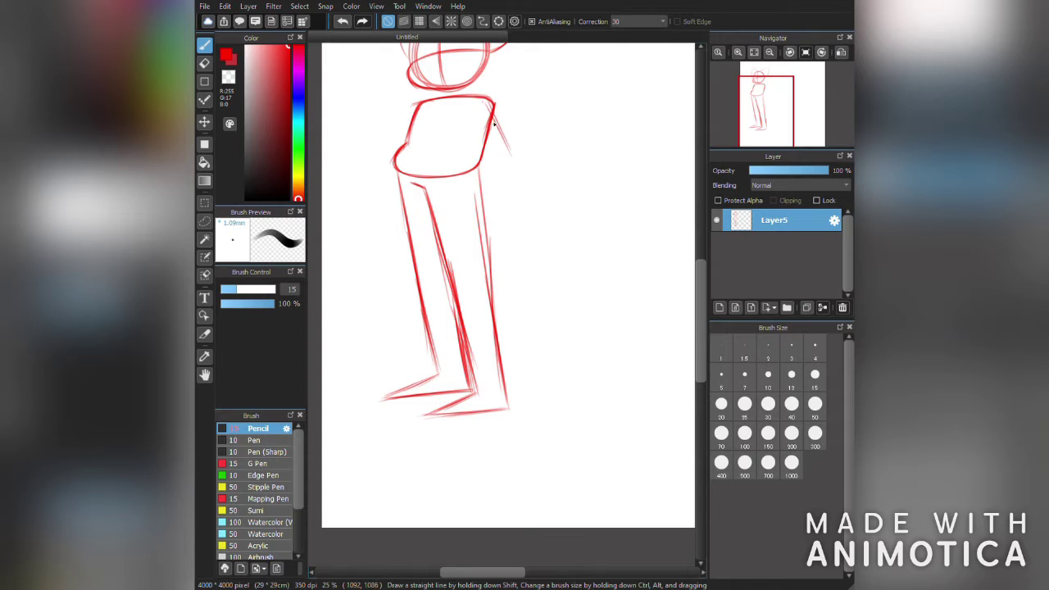
# Sketch one arm bent to the hip and one raised arm, with circles for both hands
pyautogui.moveTo(492, 193); pyautogui.dragTo(484, 189)
pyautogui.moveTo(367, 63); pyautogui.dragTo(364, 64)
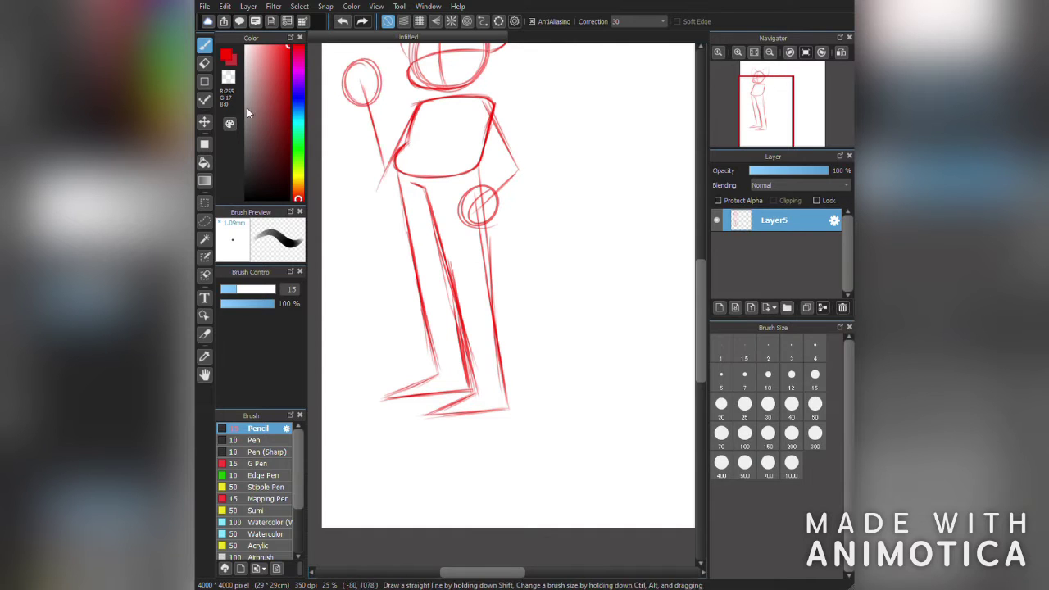
pyautogui.press('e')
pyautogui.click(204, 46)
# Sketch a long tail curving from behind the hip and sweeping across behind the legs, undoing unsatisfactory strokes
pyautogui.moveTo(484, 164)
pyautogui.mouseDown()
pyautogui.moveTo(525, 320)
pyautogui.moveTo(492, 344)
pyautogui.mouseUp()
pyautogui.hotkey('ctrl', 'z')
pyautogui.hotkey('ctrl', 'z')
pyautogui.moveTo(484, 160); pyautogui.dragTo(492, 324)
pyautogui.hotkey('ctrl', 'z')
pyautogui.moveTo(484, 180); pyautogui.dragTo(544, 218)
pyautogui.hotkey('ctrl', 'z')
pyautogui.hotkey('ctrl', 'z')
pyautogui.moveTo(486, 177)
pyautogui.mouseDown()
pyautogui.moveTo(352, 355)
pyautogui.moveTo(492, 328)
pyautogui.moveTo(558, 340)
pyautogui.moveTo(348, 352)
pyautogui.mouseUp()
pyautogui.hotkey('ctrl', 'z')
# Enlarge the whole base sketch so the figure fills more of the canvas height
pyautogui.scroll(1, 492, 328)
pyautogui.scroll(-2, 511, 295)
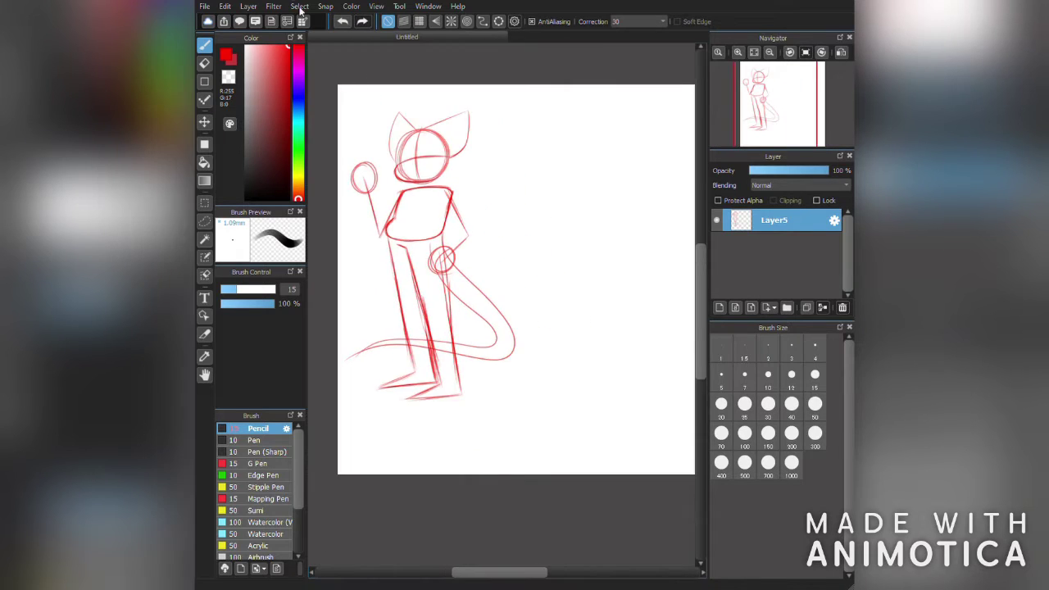
pyautogui.hotkey('ctrl', 't')
pyautogui.moveTo(527, 388); pyautogui.dragTo(557, 433)
pyautogui.press('Return')
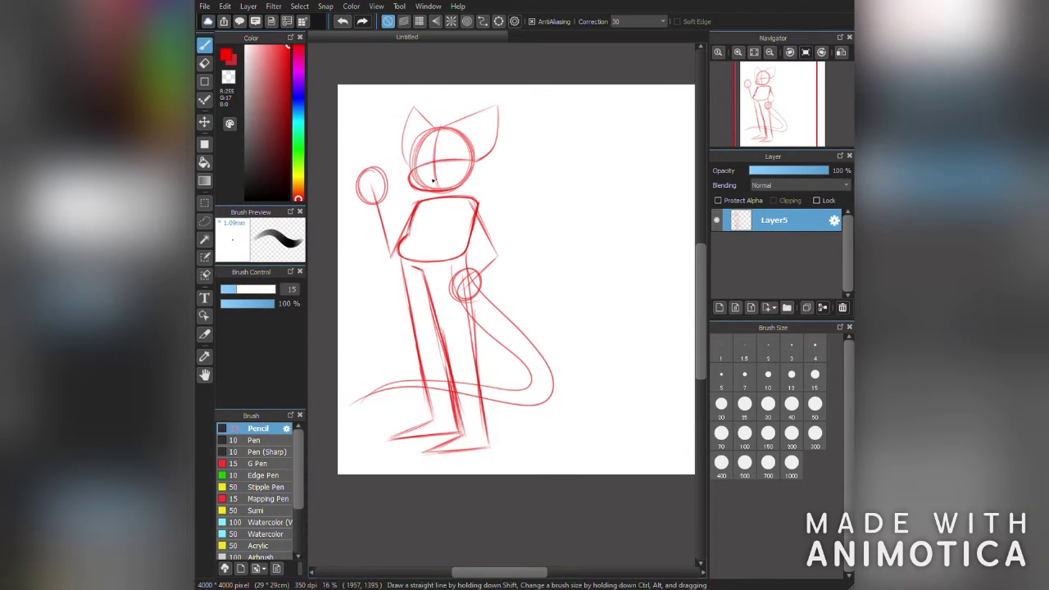
# Add a new layer above the faded base sketch and trace the head outline with a rounded cheek
pyautogui.hotkey('ctrl', 'shift', 'n')
pyautogui.scroll(4, 581, 227)
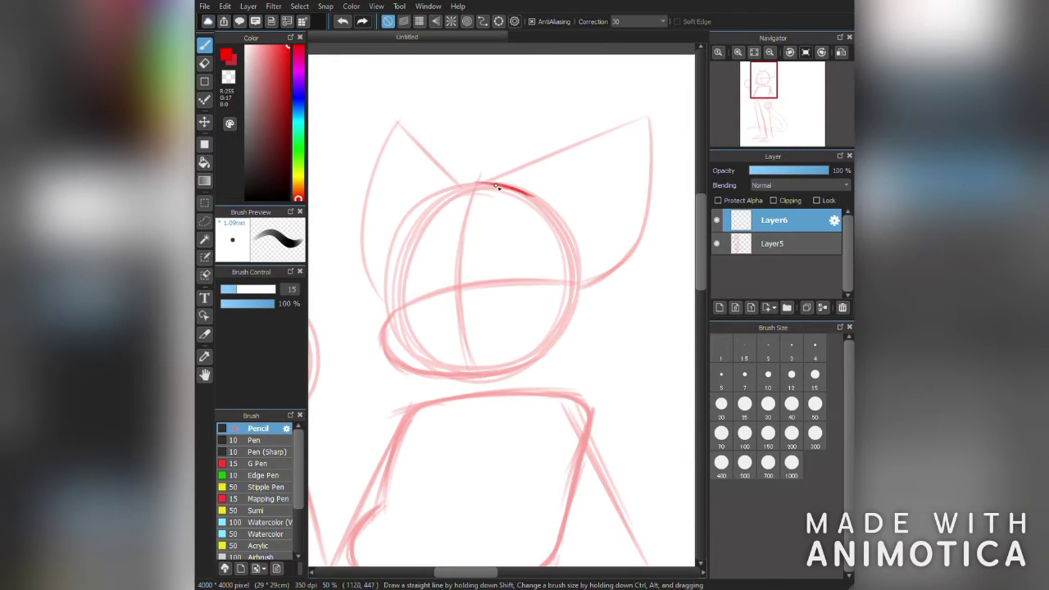
pyautogui.moveTo(464, 189); pyautogui.dragTo(392, 292)
pyautogui.moveTo(428, 205)
pyautogui.mouseDown()
pyautogui.moveTo(406, 231)
pyautogui.moveTo(392, 311)
pyautogui.mouseUp()
pyautogui.moveTo(499, 185); pyautogui.dragTo(393, 286)
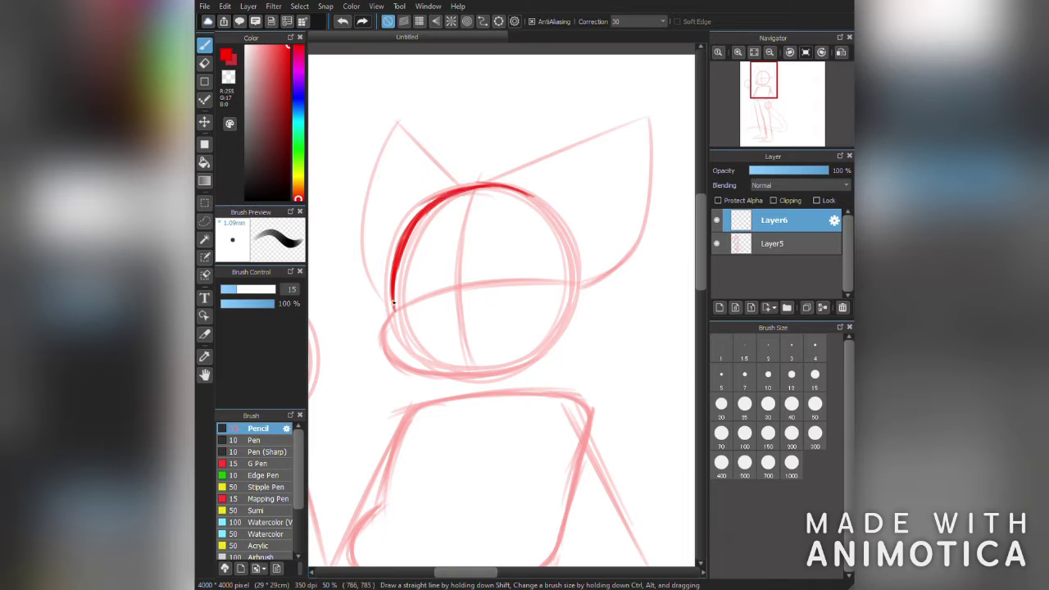
pyautogui.moveTo(390, 361)
pyautogui.mouseDown()
pyautogui.moveTo(512, 375)
pyautogui.moveTo(556, 328)
pyautogui.moveTo(485, 377)
pyautogui.moveTo(573, 301)
pyautogui.mouseUp()
pyautogui.moveTo(566, 240); pyautogui.dragTo(573, 302)
# Draw both pointed ears with fur tufts at their bases and an inner-ear line
pyautogui.moveTo(497, 182)
pyautogui.mouseDown()
pyautogui.moveTo(635, 125)
pyautogui.moveTo(649, 129)
pyautogui.moveTo(610, 141)
pyautogui.moveTo(655, 132)
pyautogui.moveTo(638, 231)
pyautogui.moveTo(583, 292)
pyautogui.mouseUp()
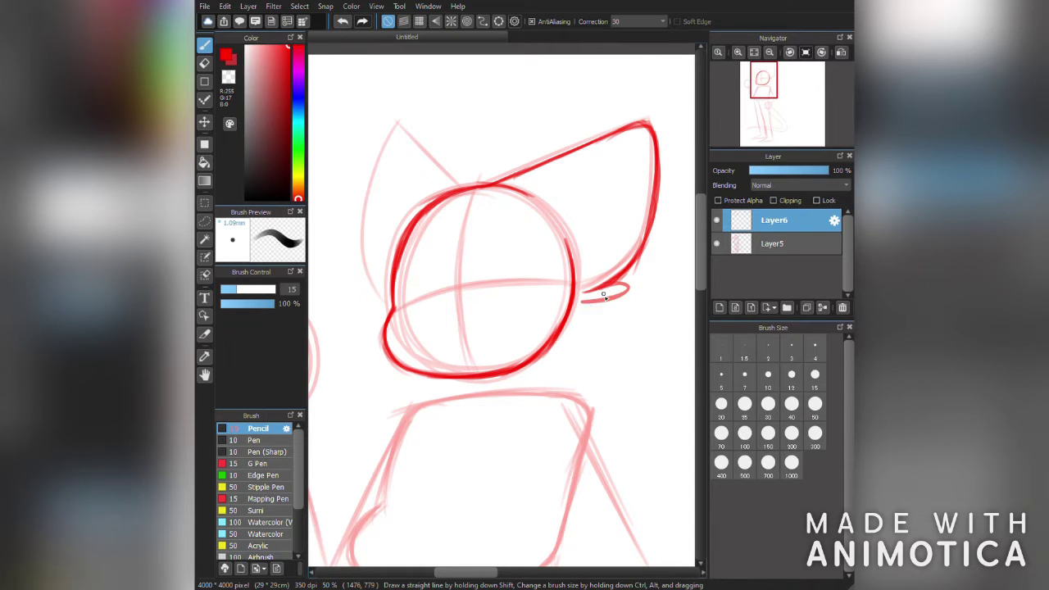
pyautogui.hotkey('ctrl', 'z')
pyautogui.moveTo(458, 186)
pyautogui.mouseDown()
pyautogui.moveTo(410, 136)
pyautogui.moveTo(391, 132)
pyautogui.moveTo(370, 179)
pyautogui.moveTo(362, 225)
pyautogui.mouseUp()
pyautogui.moveTo(368, 155)
pyautogui.mouseDown()
pyautogui.moveTo(358, 264)
pyautogui.moveTo(391, 309)
pyautogui.mouseUp()
pyautogui.moveTo(649, 151)
pyautogui.mouseDown()
pyautogui.moveTo(587, 252)
pyautogui.moveTo(619, 222)
pyautogui.moveTo(587, 260)
pyautogui.mouseUp()
pyautogui.hotkey('ctrl', 'z')
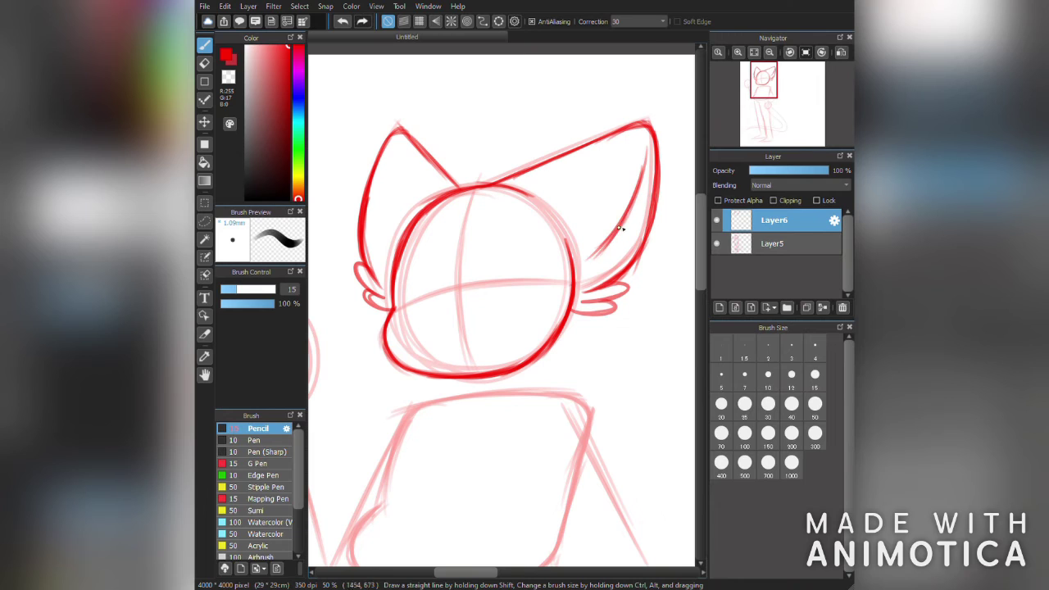
# Draw both eyes with thick arched upper lids, lower lid lines and oval irises
pyautogui.moveTo(491, 224)
pyautogui.mouseDown()
pyautogui.moveTo(533, 227)
pyautogui.moveTo(552, 277)
pyautogui.moveTo(491, 229)
pyautogui.moveTo(480, 242)
pyautogui.moveTo(490, 231)
pyautogui.moveTo(544, 239)
pyautogui.moveTo(471, 252)
pyautogui.moveTo(509, 229)
pyautogui.mouseUp()
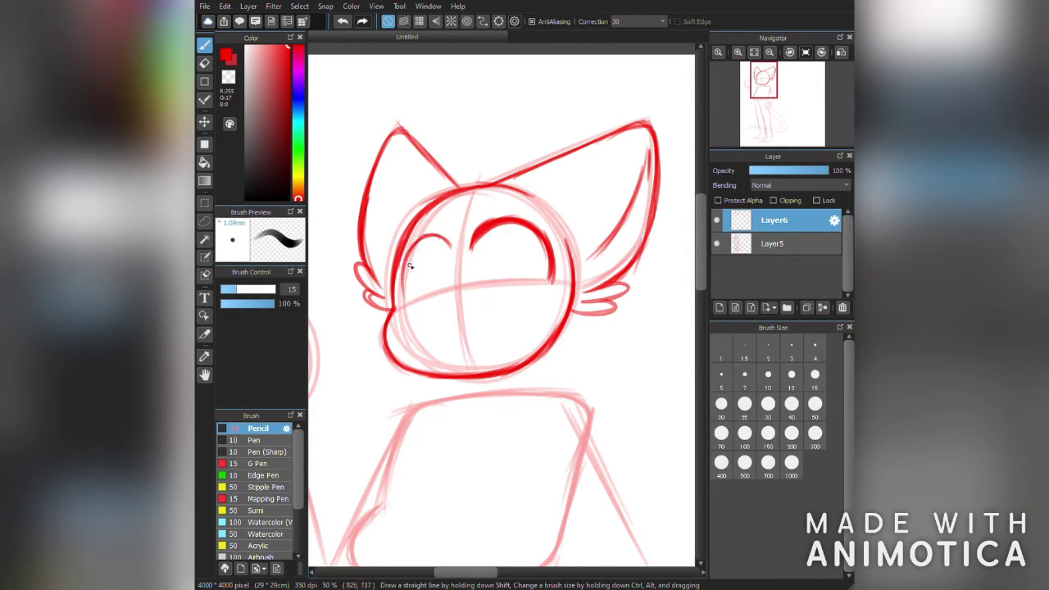
pyautogui.moveTo(446, 247); pyautogui.dragTo(456, 251)
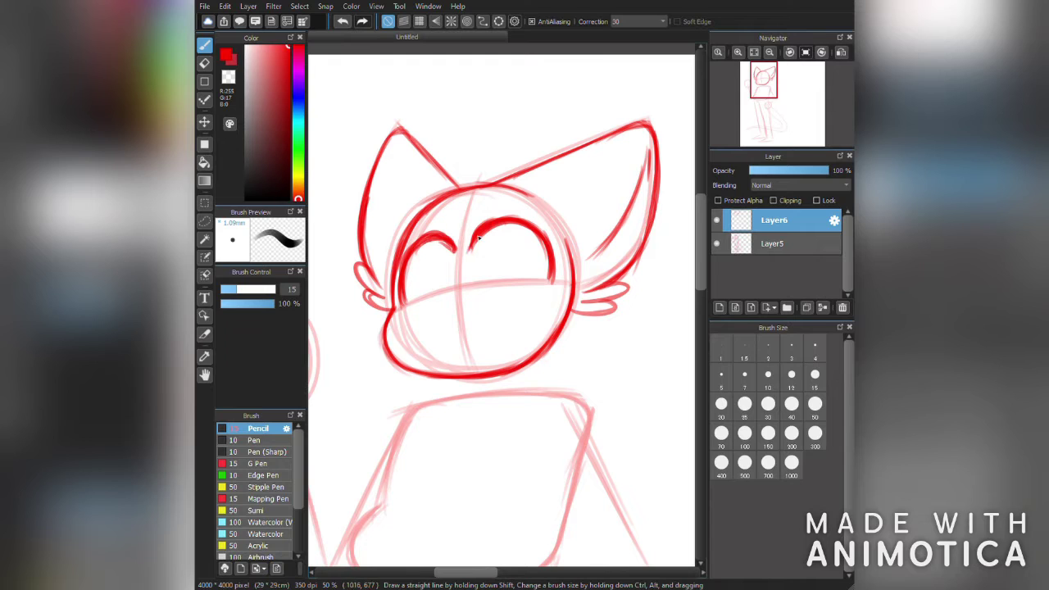
pyautogui.moveTo(549, 280); pyautogui.dragTo(474, 285)
pyautogui.moveTo(403, 305); pyautogui.dragTo(545, 282)
pyautogui.moveTo(506, 229); pyautogui.dragTo(498, 246)
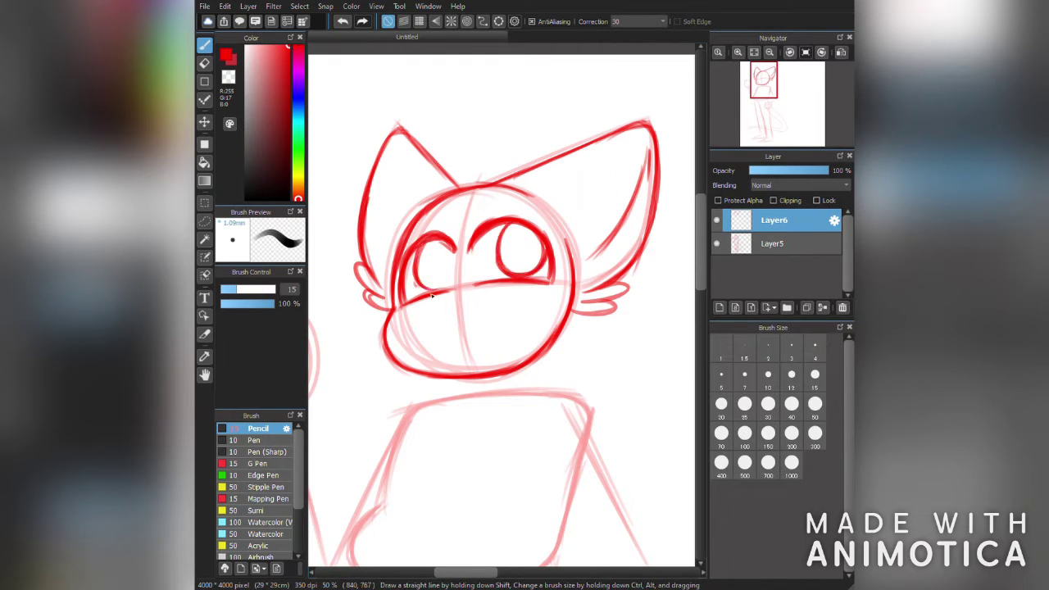
pyautogui.moveTo(417, 257); pyautogui.dragTo(420, 294)
# Draw oval eyebrows above the eyes and an open smiling mouth on the lower face
pyautogui.moveTo(534, 214); pyautogui.dragTo(484, 211)
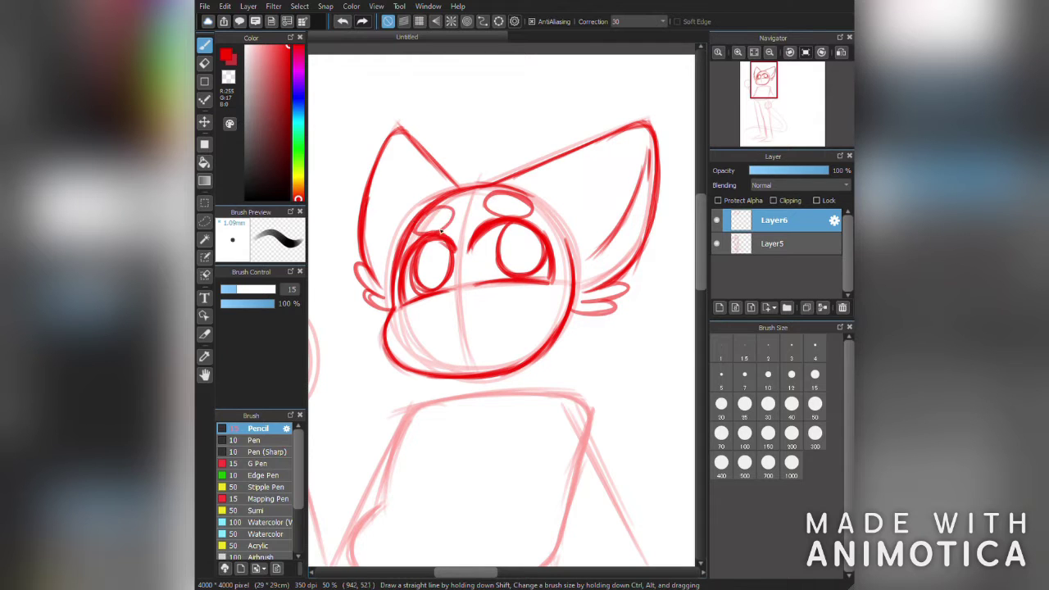
pyautogui.moveTo(489, 316)
pyautogui.mouseDown()
pyautogui.moveTo(441, 336)
pyautogui.moveTo(537, 323)
pyautogui.moveTo(445, 335)
pyautogui.moveTo(448, 342)
pyautogui.mouseUp()
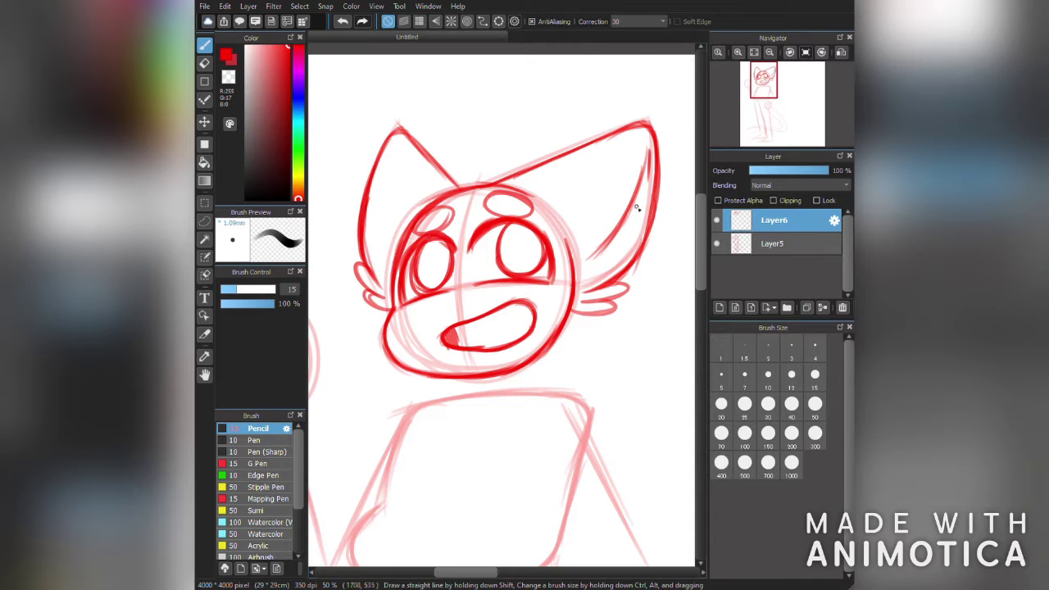
# Draw round glasses around both eyes using the ellipse snap, turn snapping off, and join the lenses with a bridge
pyautogui.click(498, 21)
pyautogui.moveTo(429, 243)
pyautogui.mouseDown()
pyautogui.moveTo(482, 182)
pyautogui.moveTo(475, 188)
pyautogui.mouseUp()
pyautogui.moveTo(475, 279); pyautogui.dragTo(557, 221)
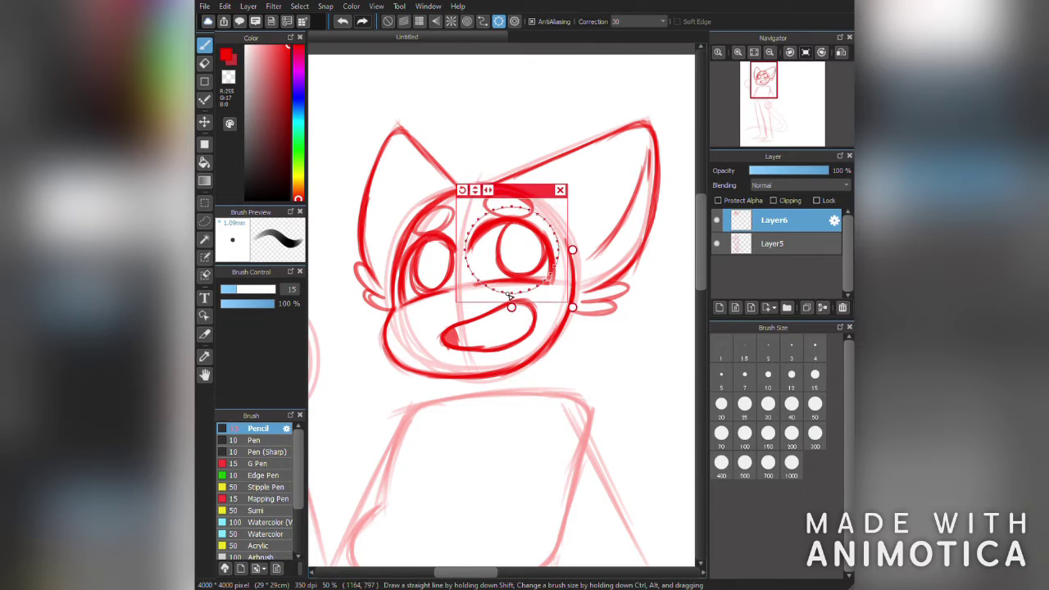
pyautogui.moveTo(484, 287)
pyautogui.mouseDown()
pyautogui.moveTo(549, 197)
pyautogui.moveTo(422, 211)
pyautogui.moveTo(450, 238)
pyautogui.moveTo(429, 246)
pyautogui.mouseUp()
pyautogui.moveTo(390, 209); pyautogui.dragTo(428, 231)
pyautogui.click(388, 21)
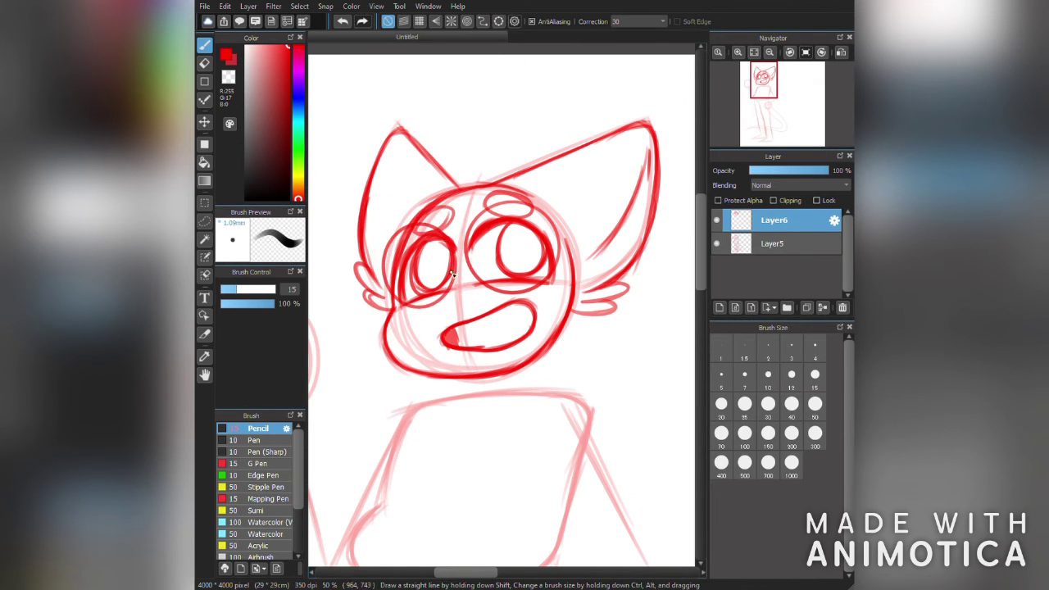
pyautogui.scroll(-2, 473, 261)
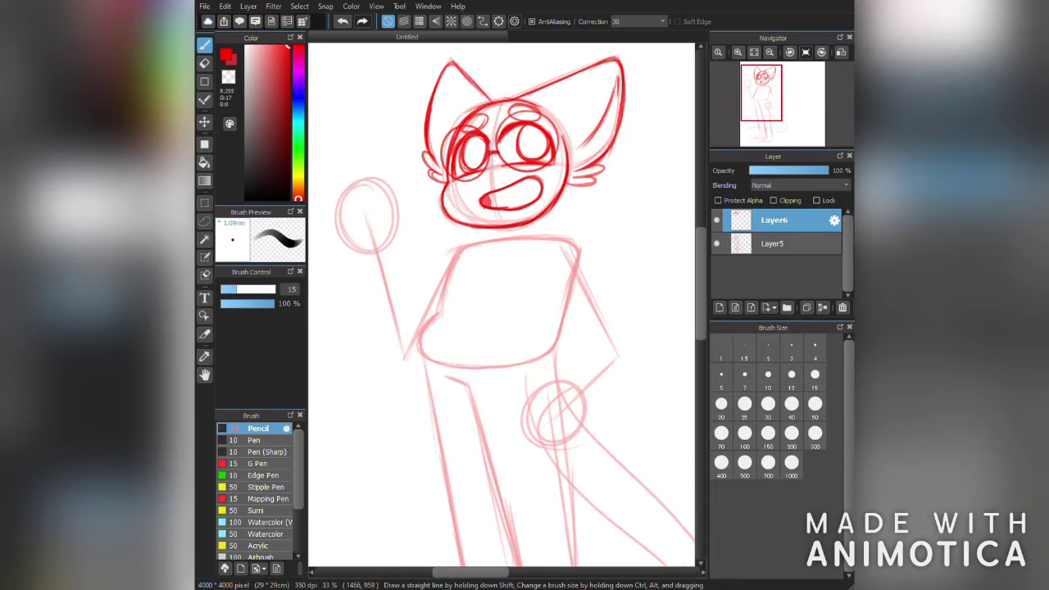
# Draw the neck lines and the hand resting on the hip, undoing and redrawing the hand's lower edge
pyautogui.scroll(2, 429, 222)
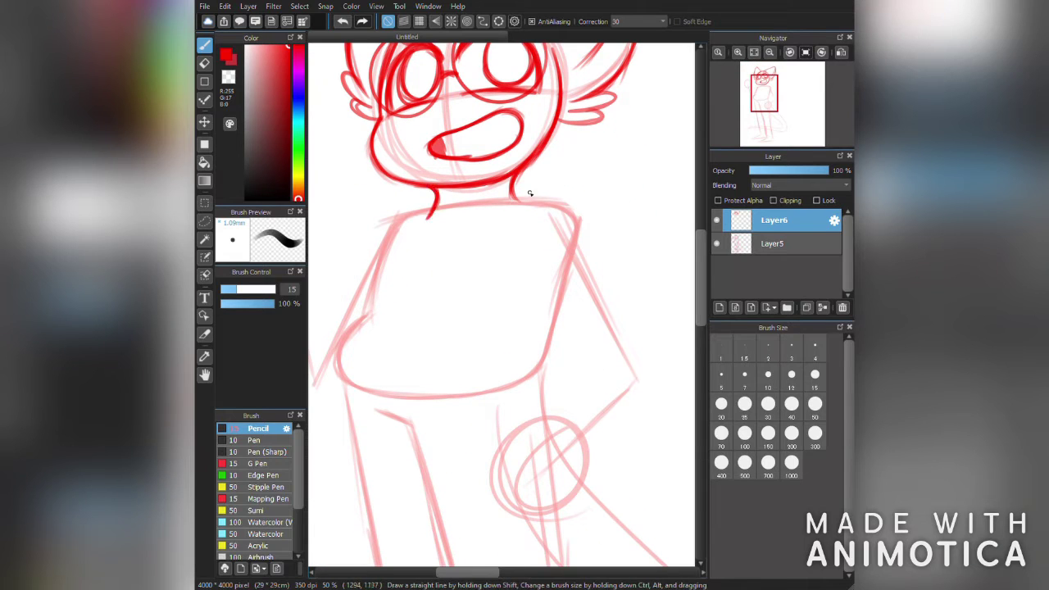
pyautogui.scroll(-2, 529, 194)
pyautogui.scroll(2, 568, 345)
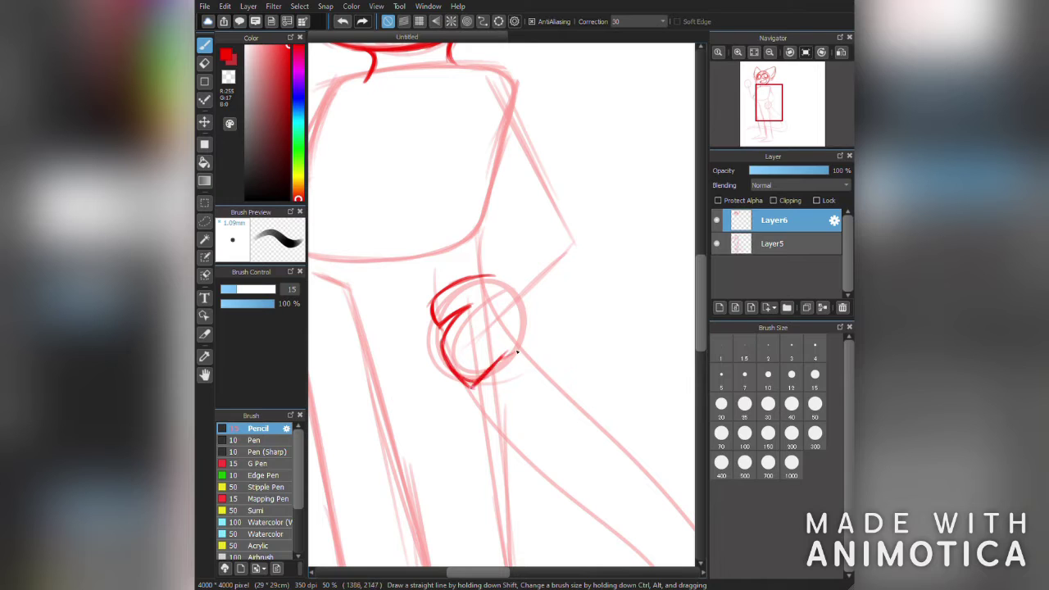
pyautogui.hotkey('ctrl', 'z')
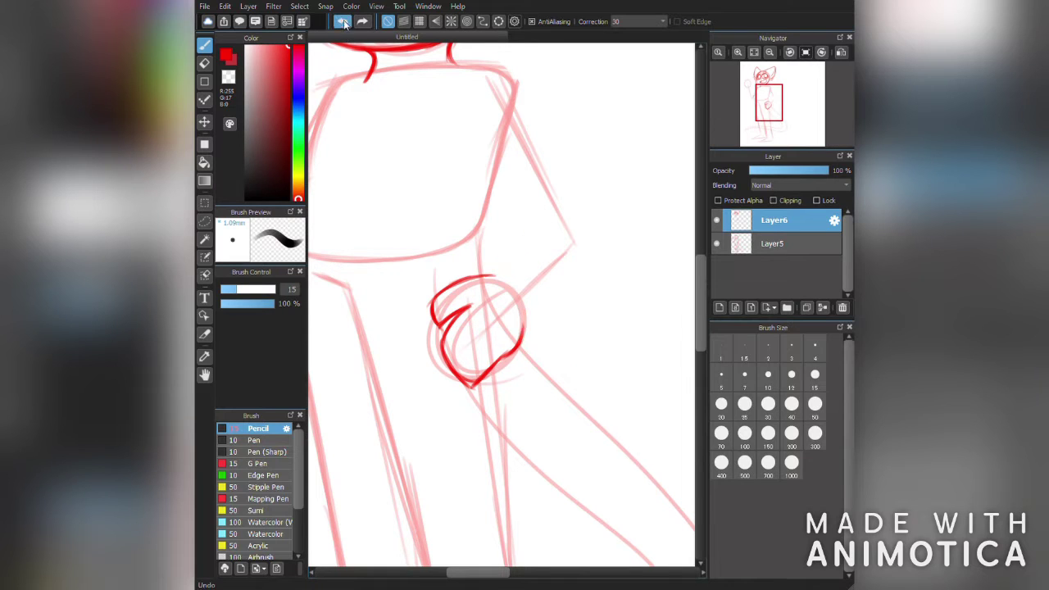
pyautogui.hotkey('ctrl', 'z')
pyautogui.moveTo(502, 353); pyautogui.dragTo(490, 377)
pyautogui.hotkey('ctrl', 'z')
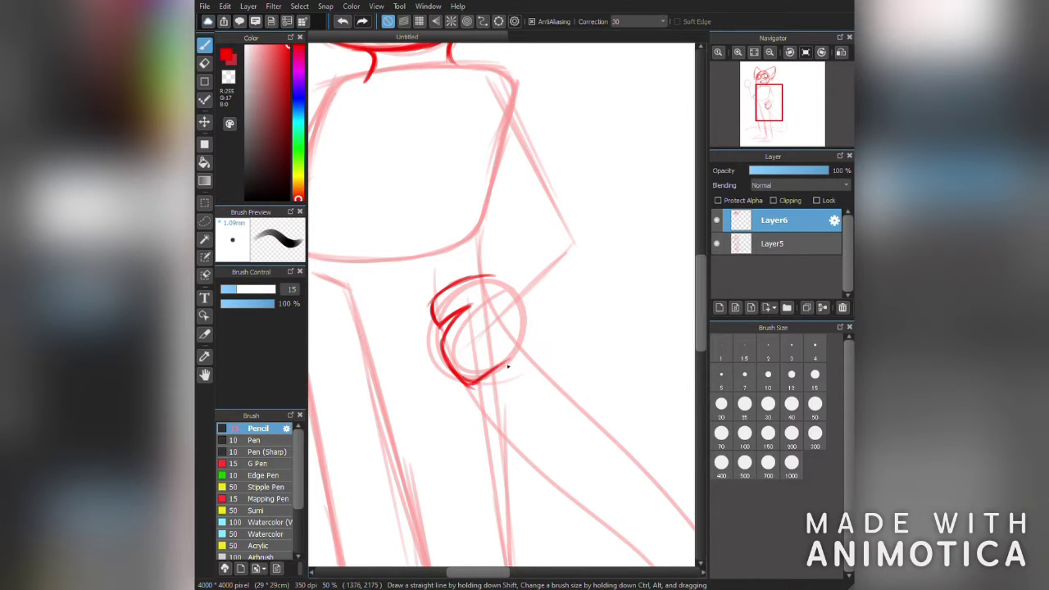
# Draw the shoulder and the bent arm leading down to the hand on the hip
pyautogui.scroll(3, 491, 246)
pyautogui.moveTo(463, 154); pyautogui.dragTo(583, 328)
pyautogui.moveTo(492, 409)
pyautogui.mouseDown()
pyautogui.moveTo(555, 365)
pyautogui.moveTo(583, 325)
pyautogui.mouseUp()
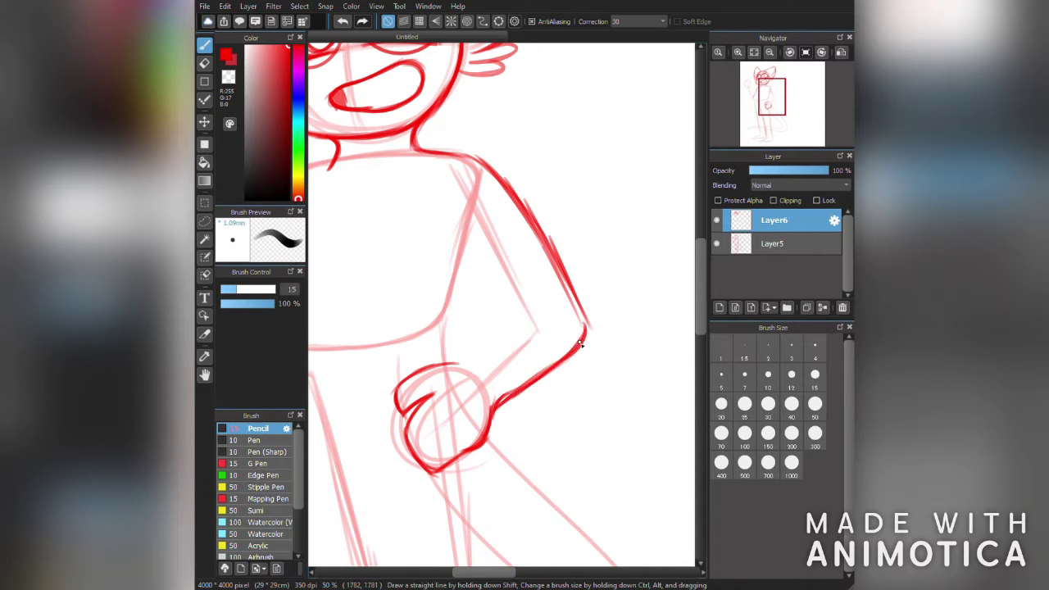
pyautogui.moveTo(490, 347); pyautogui.dragTo(562, 300)
pyautogui.moveTo(491, 431); pyautogui.dragTo(534, 368)
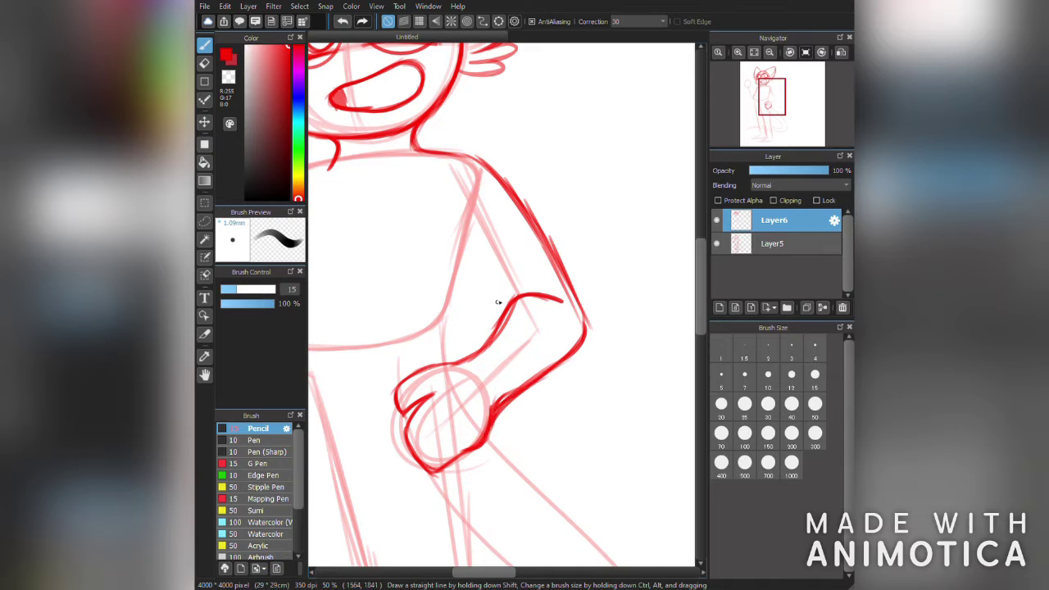
pyautogui.moveTo(415, 223); pyautogui.dragTo(504, 307)
# Outline the torso with a wavy chest side and a curved lower edge reaching the bent arm
pyautogui.scroll(-3, 492, 312)
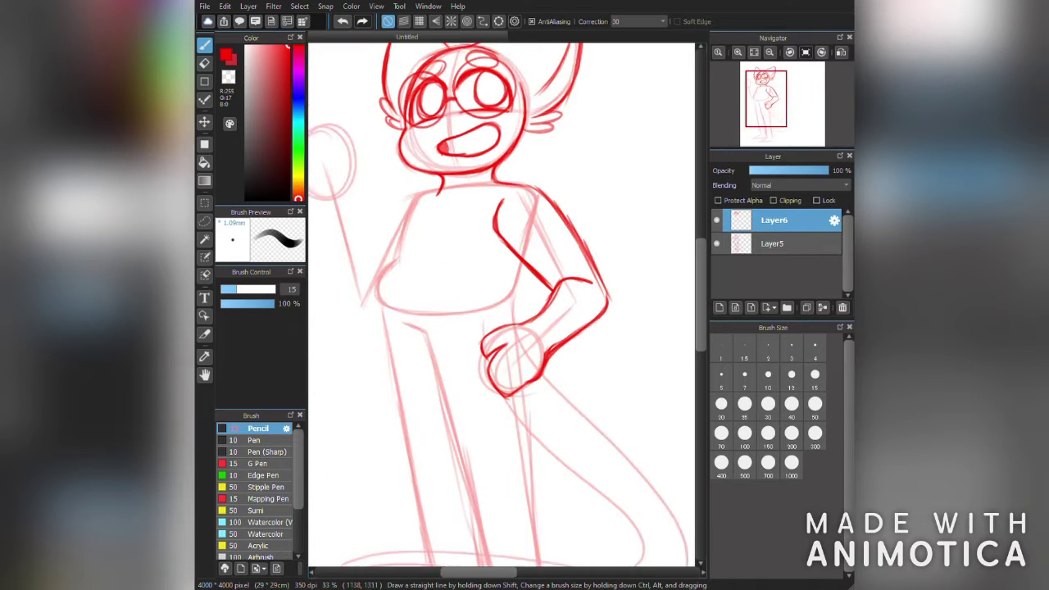
pyautogui.scroll(3, 492, 311)
pyautogui.scroll(3, 438, 222)
pyautogui.moveTo(449, 200)
pyautogui.mouseDown()
pyautogui.moveTo(408, 259)
pyautogui.moveTo(403, 307)
pyautogui.mouseUp()
pyautogui.hotkey('ctrl', 'z')
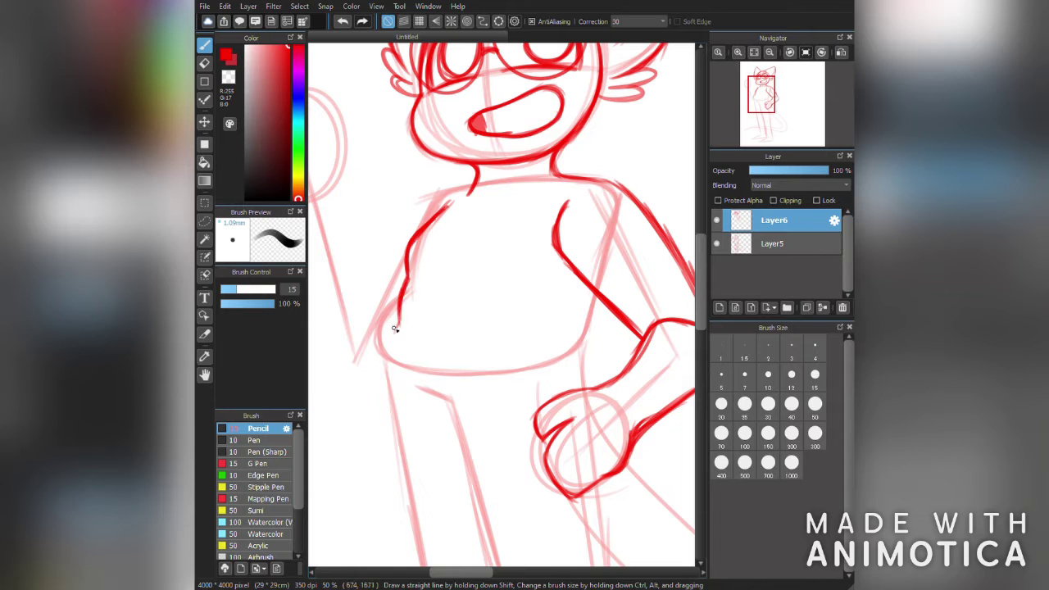
pyautogui.moveTo(391, 335)
pyautogui.mouseDown()
pyautogui.moveTo(503, 380)
pyautogui.moveTo(566, 366)
pyautogui.moveTo(595, 294)
pyautogui.mouseUp()
pyautogui.scroll(1, 467, 347)
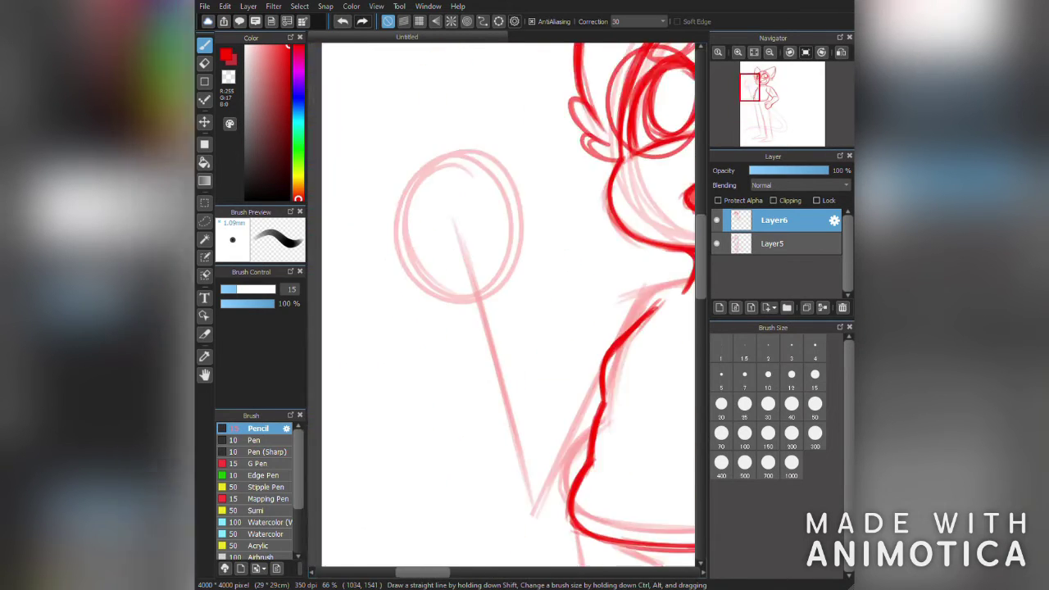
# Draw the raised hand with pointed fingers and its arm joined to the shoulder and torso
pyautogui.moveTo(492, 206)
pyautogui.mouseDown()
pyautogui.moveTo(541, 211)
pyautogui.moveTo(505, 251)
pyautogui.mouseUp()
pyautogui.moveTo(495, 201)
pyautogui.mouseDown()
pyautogui.moveTo(457, 205)
pyautogui.moveTo(464, 109)
pyautogui.moveTo(409, 136)
pyautogui.moveTo(371, 211)
pyautogui.moveTo(437, 286)
pyautogui.mouseUp()
pyautogui.moveTo(670, 267); pyautogui.dragTo(623, 278)
pyautogui.moveTo(503, 250); pyautogui.dragTo(535, 442)
pyautogui.moveTo(428, 302); pyautogui.dragTo(459, 434)
pyautogui.moveTo(414, 279)
pyautogui.mouseDown()
pyautogui.moveTo(459, 425)
pyautogui.moveTo(520, 500)
pyautogui.moveTo(564, 489)
pyautogui.mouseUp()
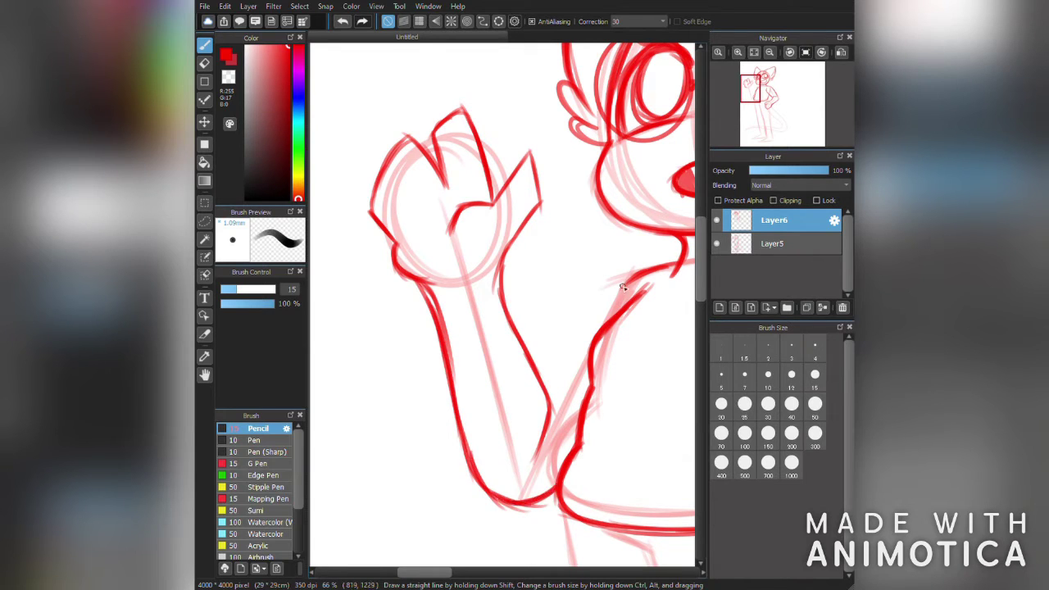
pyautogui.moveTo(623, 287); pyautogui.dragTo(541, 376)
# Trace both long legs and their pointed feet over the base sketch
pyautogui.scroll(-3, 533, 328)
pyautogui.moveTo(465, 217)
pyautogui.mouseDown()
pyautogui.moveTo(416, 185)
pyautogui.moveTo(488, 500)
pyautogui.moveTo(426, 281)
pyautogui.mouseUp()
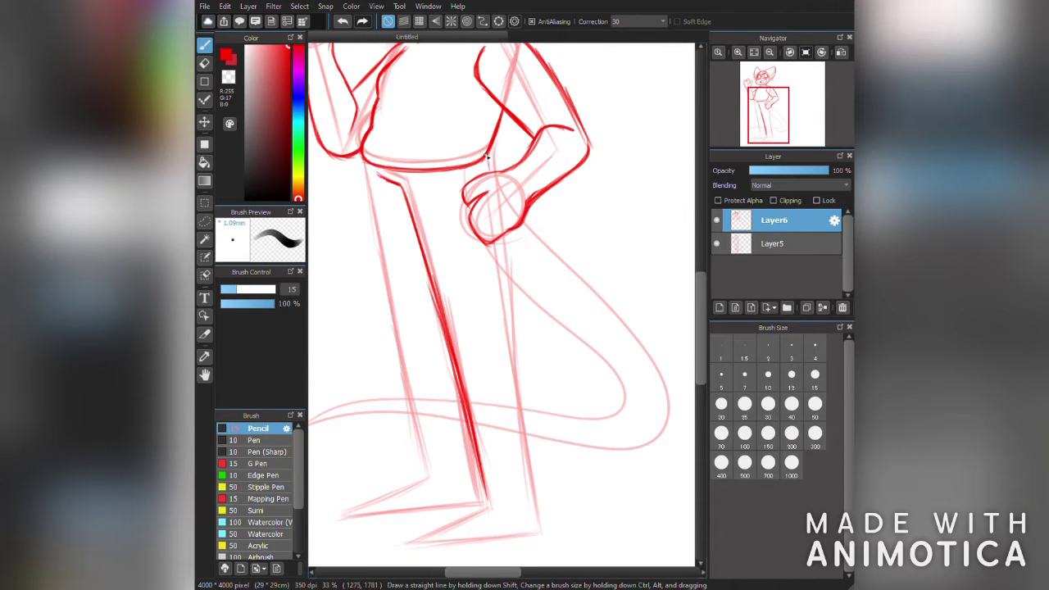
pyautogui.moveTo(500, 259); pyautogui.dragTo(537, 532)
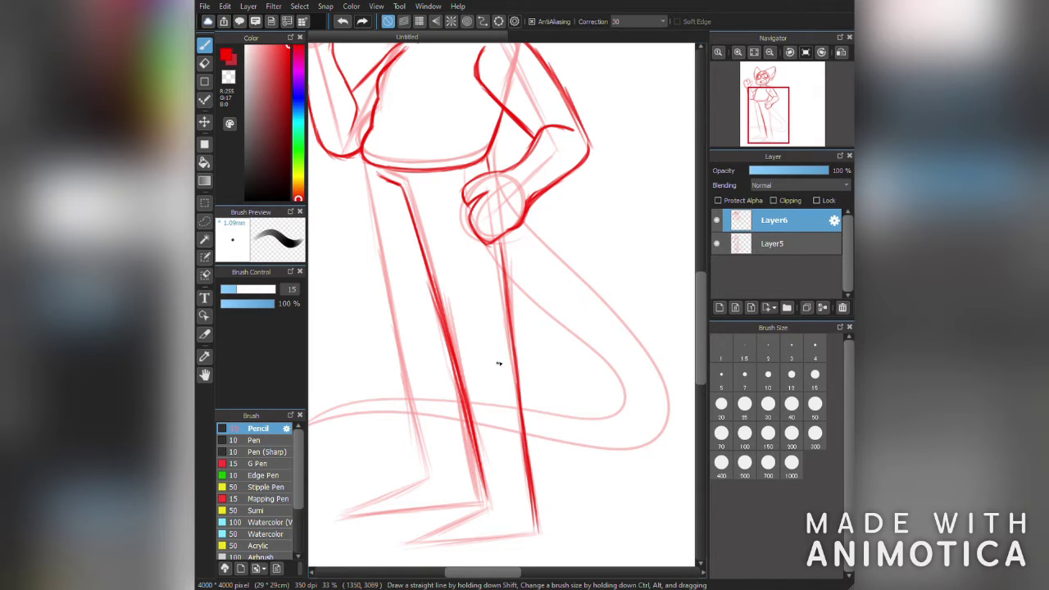
pyautogui.moveTo(506, 250); pyautogui.dragTo(563, 131)
pyautogui.moveTo(452, 424); pyautogui.dragTo(592, 414)
pyautogui.moveTo(406, 88); pyautogui.dragTo(436, 191)
pyautogui.moveTo(453, 148)
pyautogui.mouseDown()
pyautogui.moveTo(508, 452)
pyautogui.moveTo(412, 495)
pyautogui.moveTo(533, 487)
pyautogui.mouseUp()
pyautogui.moveTo(446, 487); pyautogui.dragTo(519, 489)
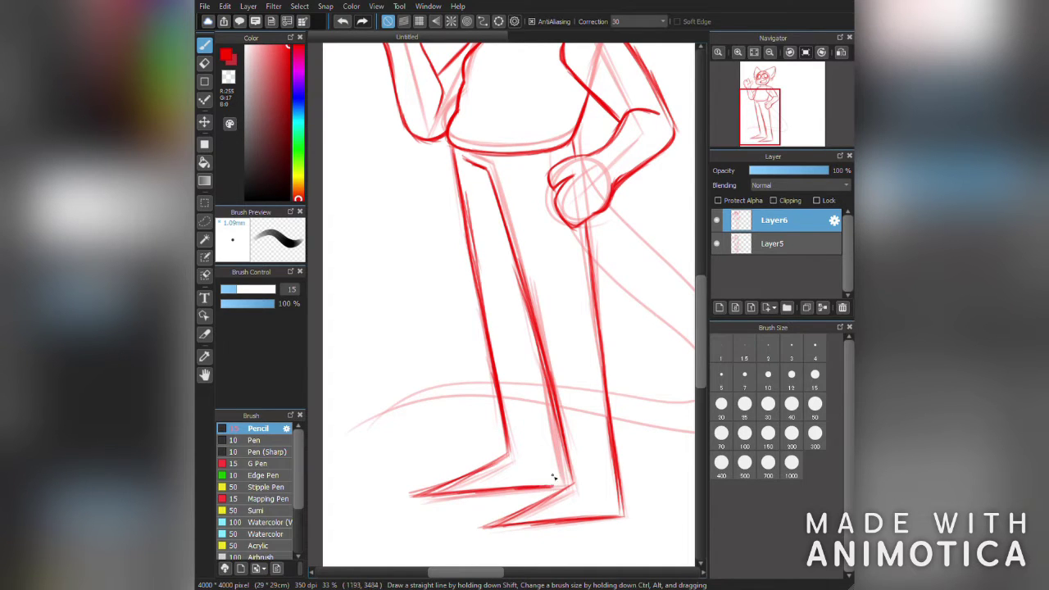
# Trace both edges of the long curved tail over the base sketch, from the hip around behind the legs
pyautogui.moveTo(572, 144); pyautogui.dragTo(433, 172)
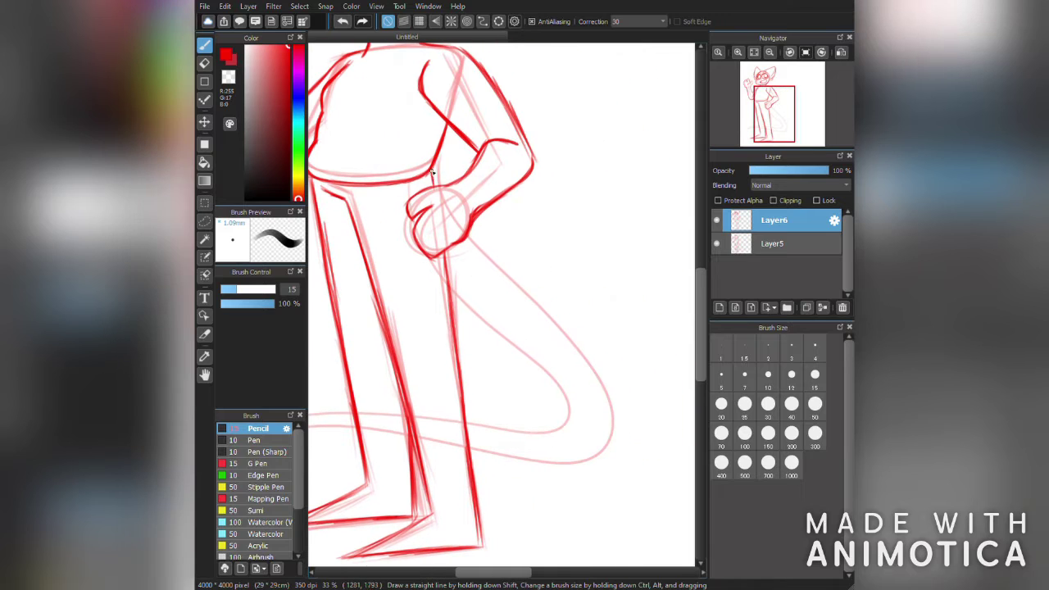
pyautogui.moveTo(469, 236)
pyautogui.mouseDown()
pyautogui.moveTo(574, 345)
pyautogui.moveTo(596, 383)
pyautogui.mouseUp()
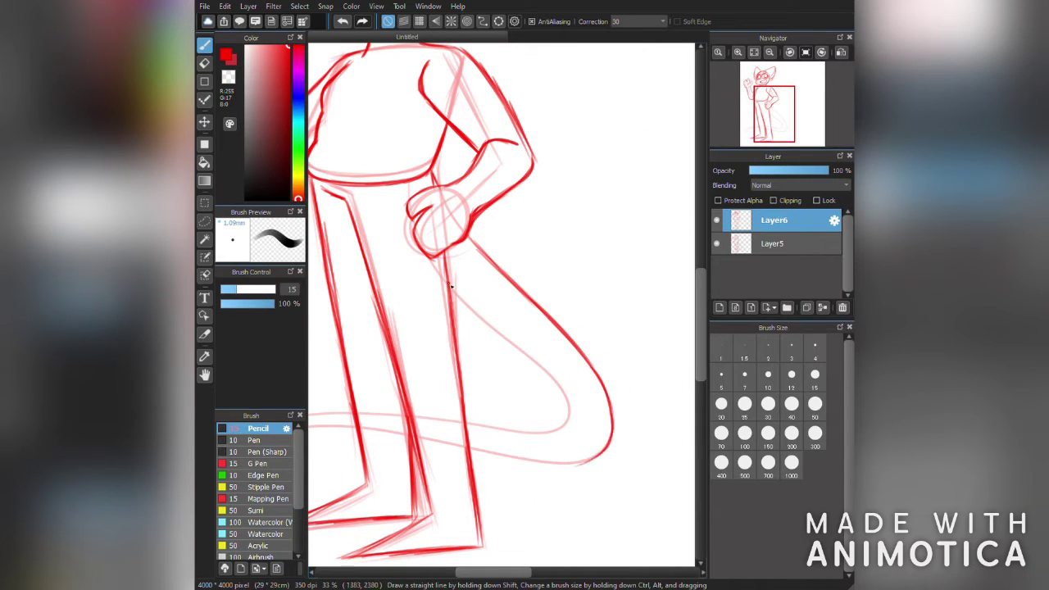
pyautogui.moveTo(449, 283); pyautogui.dragTo(572, 406)
pyautogui.moveTo(576, 463); pyautogui.dragTo(463, 423)
pyautogui.hscroll(-3, 556, 321)
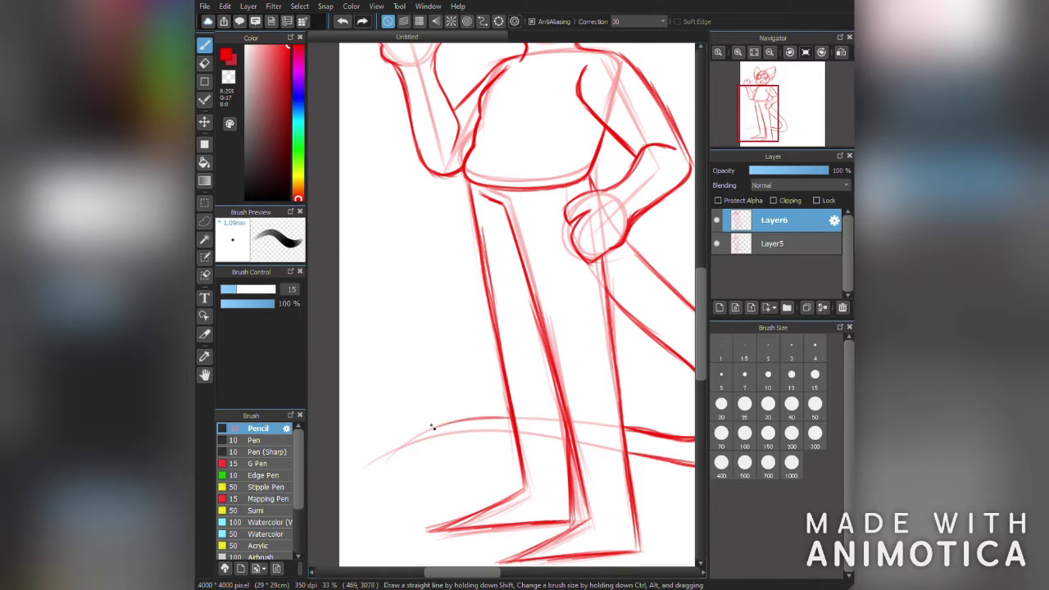
pyautogui.scroll(-3, 517, 304)
# Delete the base sketch layer Layer5, add a new layer above Layer6 and make it active
pyautogui.click(842, 308)
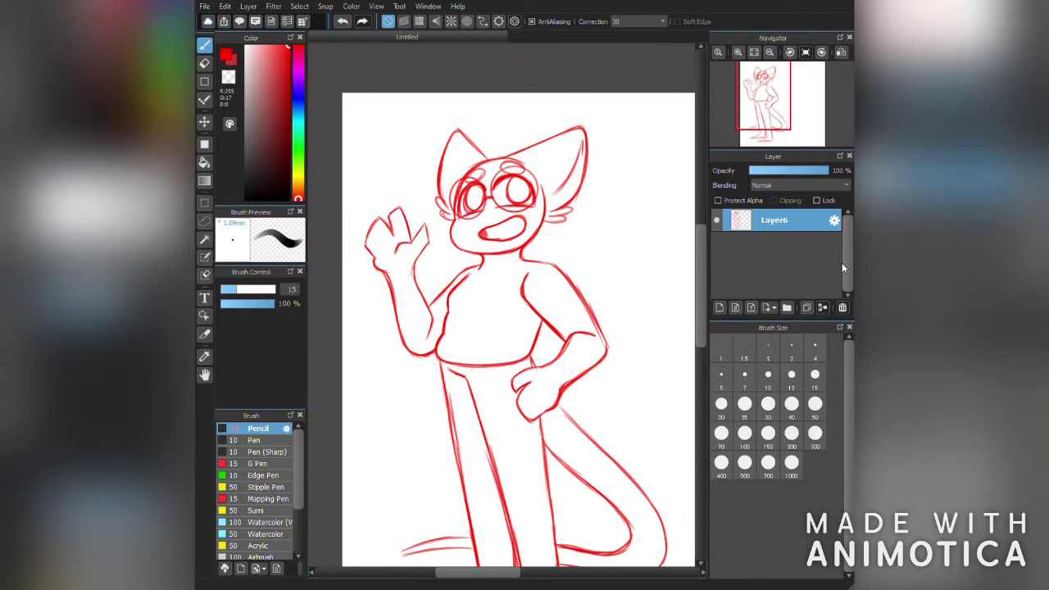
pyautogui.scroll(3, 516, 304)
pyautogui.click(720, 308)
pyautogui.click(754, 243)
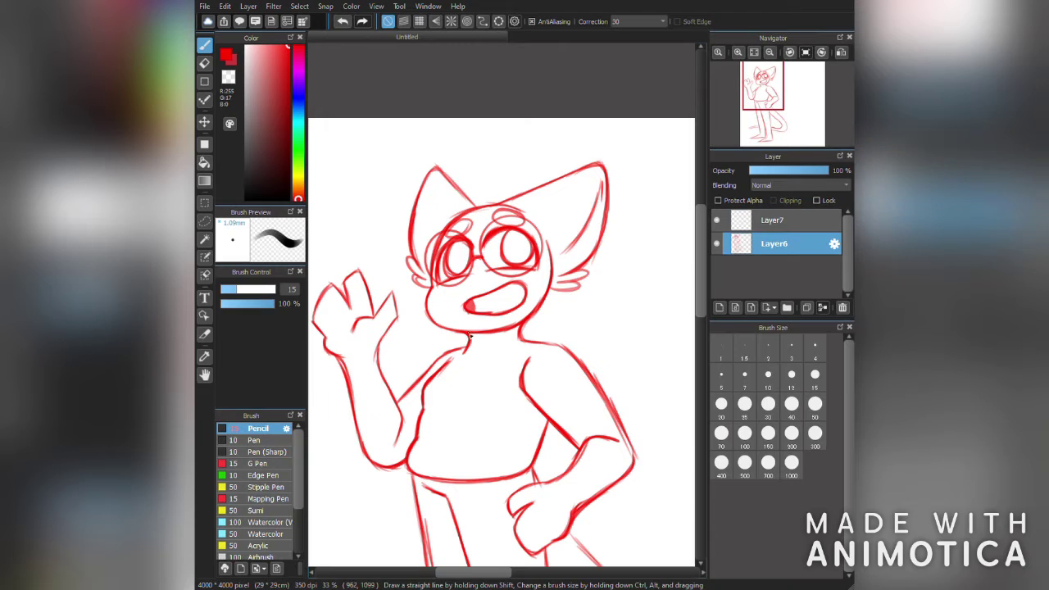
pyautogui.click(774, 220)
# Draw long flowing back hair with pointed ends on both sides of the body
pyautogui.moveTo(554, 323); pyautogui.dragTo(619, 502)
pyautogui.moveTo(378, 349); pyautogui.dragTo(370, 498)
pyautogui.moveTo(384, 423)
pyautogui.mouseDown()
pyautogui.moveTo(369, 498)
pyautogui.moveTo(378, 516)
pyautogui.mouseUp()
pyautogui.moveTo(627, 414); pyautogui.dragTo(603, 484)
pyautogui.moveTo(623, 443); pyautogui.dragTo(537, 523)
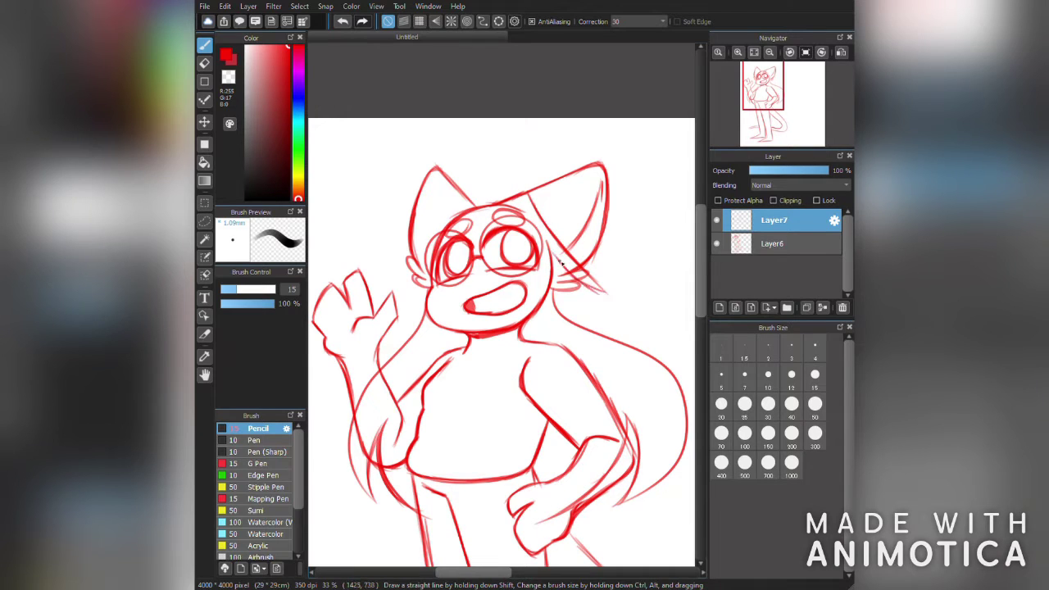
# Draw the hair over the crown and the pointed front locks falling beside the face onto the chest and shoulder
pyautogui.moveTo(529, 354); pyautogui.dragTo(499, 431)
pyautogui.moveTo(498, 369); pyautogui.dragTo(492, 430)
pyautogui.moveTo(472, 199)
pyautogui.mouseDown()
pyautogui.moveTo(394, 283)
pyautogui.moveTo(390, 369)
pyautogui.mouseUp()
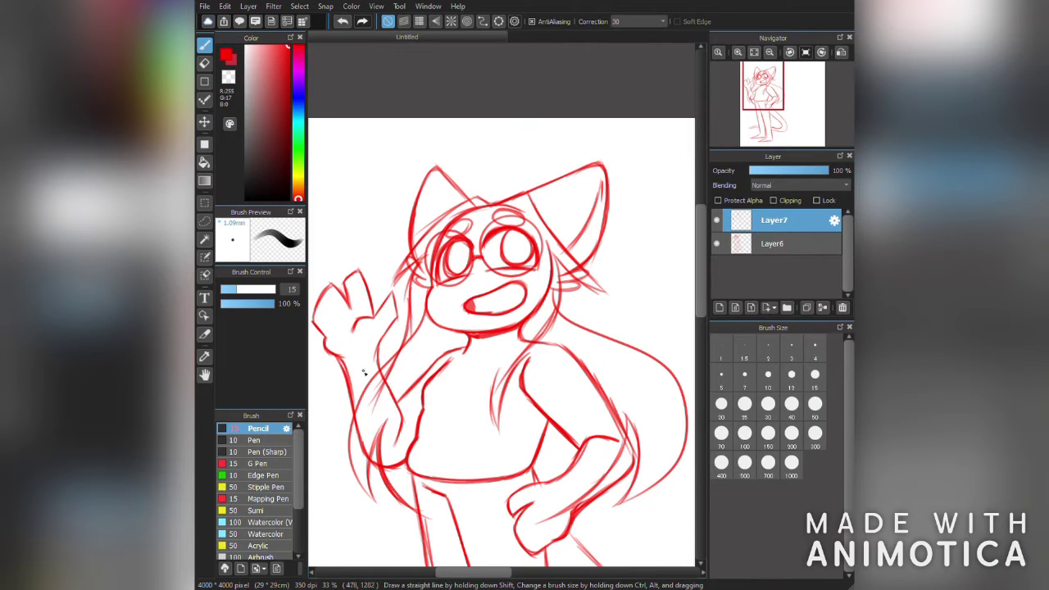
pyautogui.hotkey('ctrl', 'z')
pyautogui.moveTo(379, 422); pyautogui.dragTo(392, 389)
pyautogui.moveTo(397, 433); pyautogui.dragTo(442, 326)
pyautogui.hotkey('ctrl', 'z')
pyautogui.hotkey('ctrl', 'z')
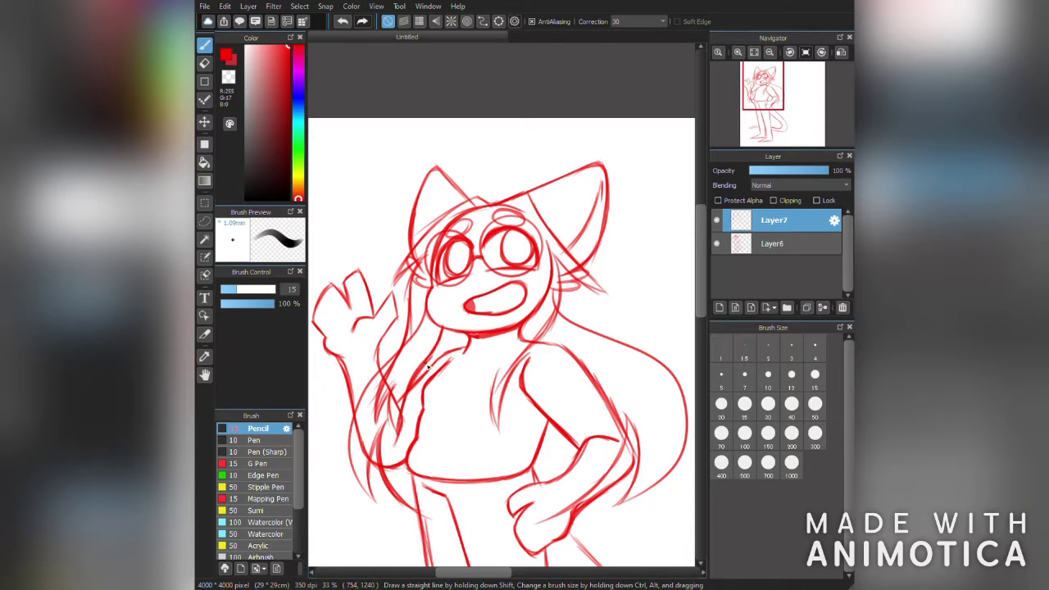
pyautogui.moveTo(492, 371); pyautogui.dragTo(480, 419)
# Lower the opacity of Layer6 to 37% and return to Layer7
pyautogui.moveTo(529, 236)
pyautogui.mouseDown()
pyautogui.moveTo(520, 304)
pyautogui.moveTo(482, 373)
pyautogui.moveTo(525, 300)
pyautogui.mouseUp()
pyautogui.hotkey('ctrl', 'z')
pyautogui.click(774, 243)
pyautogui.click(779, 171)
pyautogui.click(774, 220)
# Draw pointed bangs over the forehead and thick upper eyelid lines on both eyes
pyautogui.moveTo(496, 226); pyautogui.dragTo(483, 284)
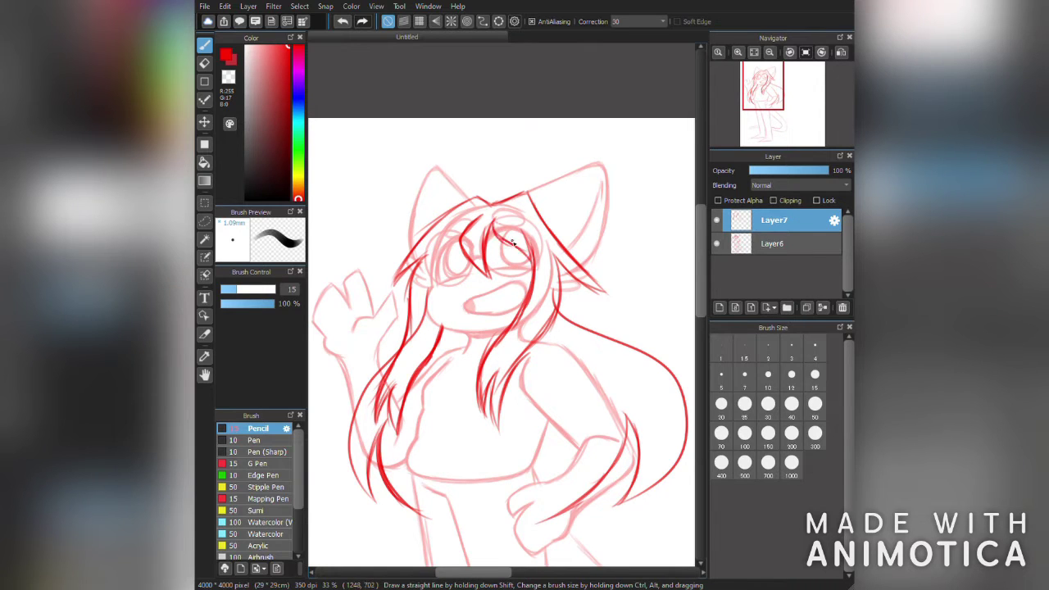
pyautogui.click(343, 21)
pyautogui.click(343, 21)
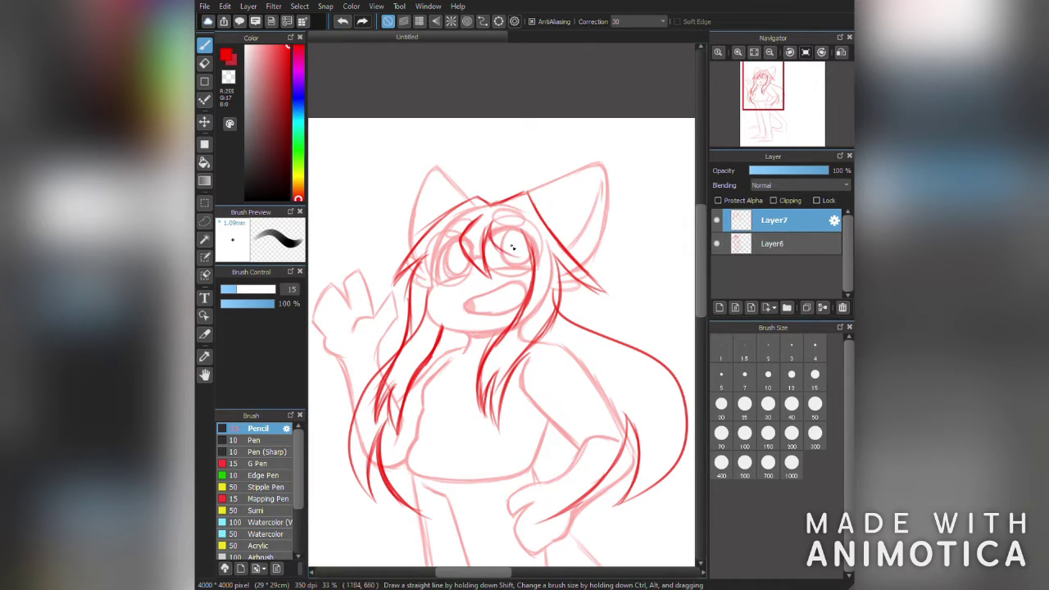
pyautogui.moveTo(492, 242); pyautogui.dragTo(483, 277)
pyautogui.moveTo(460, 246); pyautogui.dragTo(473, 223)
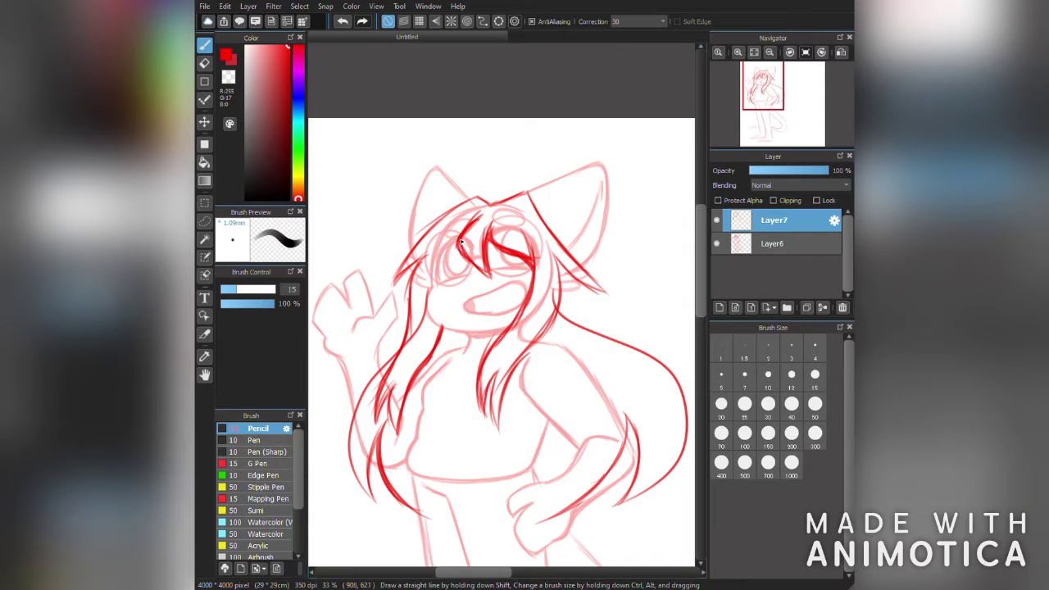
pyautogui.hotkey('ctrl', 'z')
pyautogui.moveTo(438, 240); pyautogui.dragTo(457, 220)
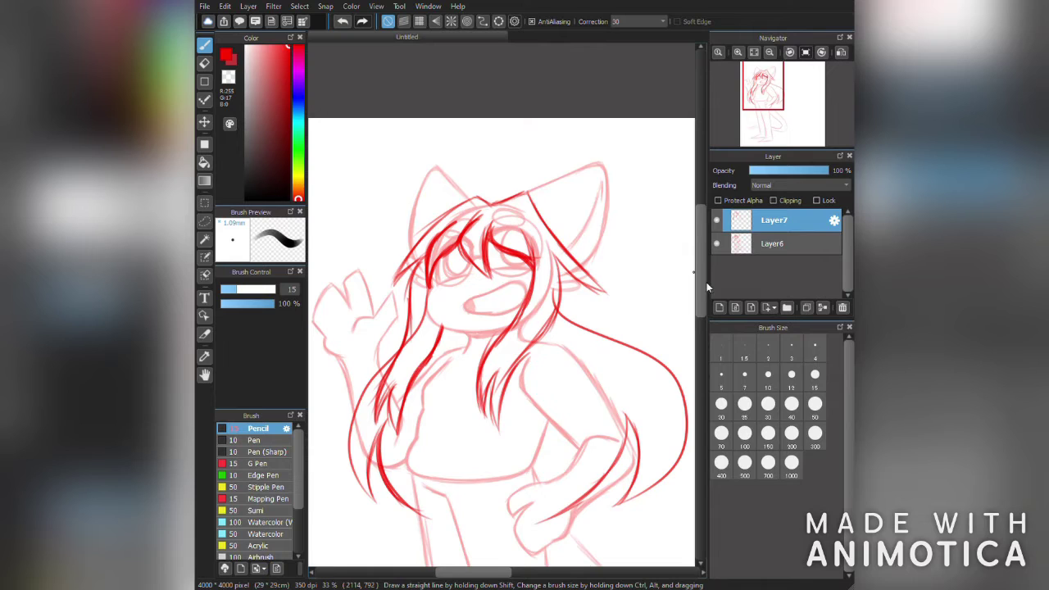
# Draw a large fluffy tail tip with pointed fur tufts beside the lower legs
pyautogui.scroll(-5, 419, 297)
pyautogui.hotkey('ctrl', 'z')
pyautogui.moveTo(422, 298); pyautogui.dragTo(310, 313)
pyautogui.hscroll(-3, 417, 351)
pyautogui.moveTo(409, 300); pyautogui.dragTo(405, 402)
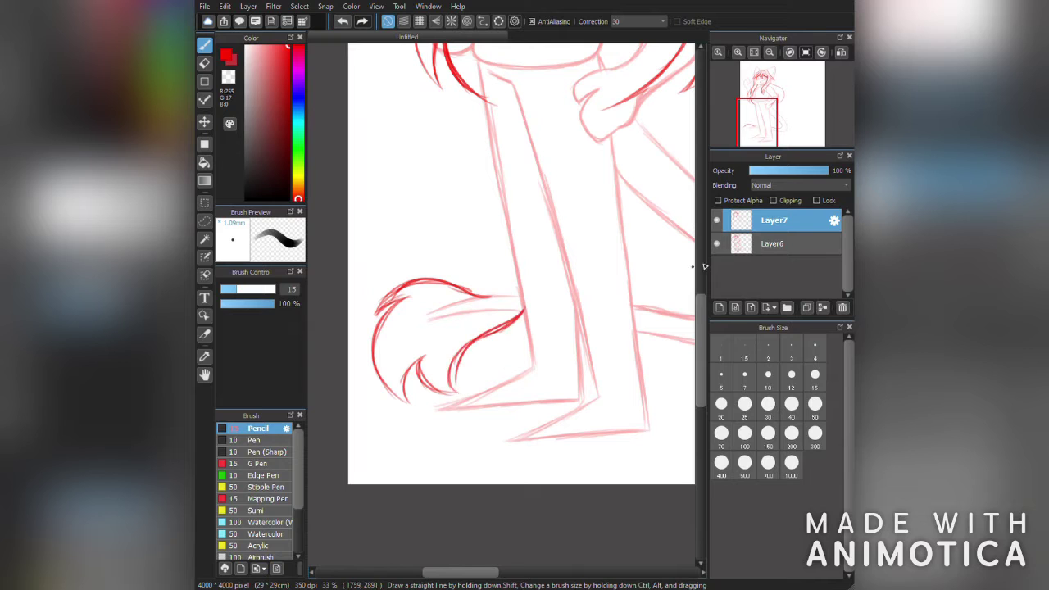
# Erase the hair lines on Layer7 that cross the bent arm and the raised arm
pyautogui.click(774, 243)
pyautogui.scroll(3, 502, 303)
pyautogui.hscroll(3, 502, 304)
pyautogui.moveTo(623, 296); pyautogui.dragTo(540, 375)
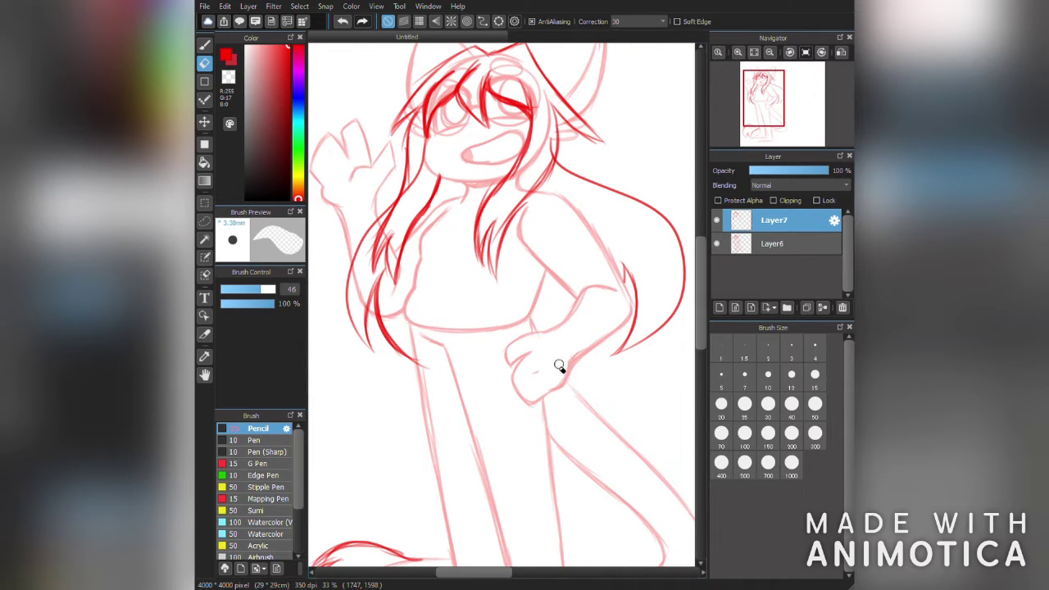
pyautogui.moveTo(383, 276); pyautogui.dragTo(384, 245)
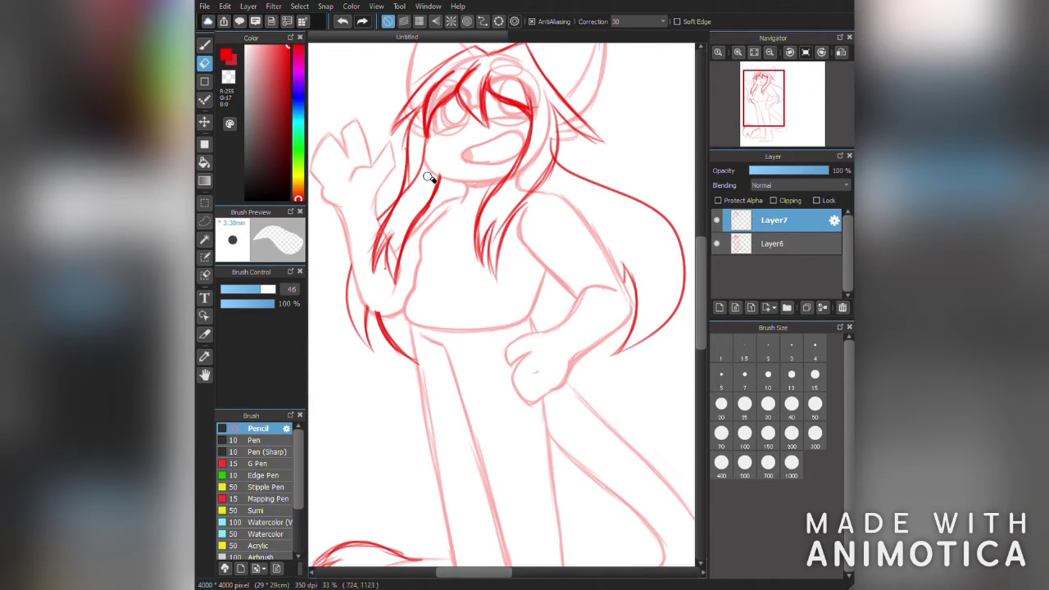
# Erase the head and glasses lines on Layer6 that lie beneath the hair
pyautogui.click(738, 249)
pyautogui.scroll(3, 623, 251)
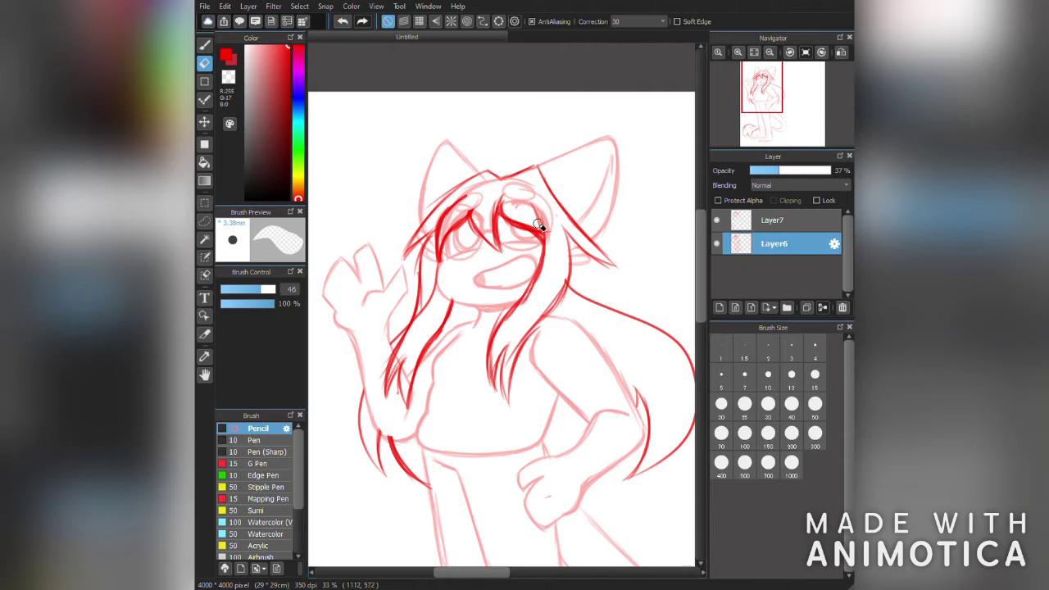
pyautogui.moveTo(528, 184)
pyautogui.mouseDown()
pyautogui.moveTo(483, 181)
pyautogui.moveTo(445, 220)
pyautogui.moveTo(496, 234)
pyautogui.mouseUp()
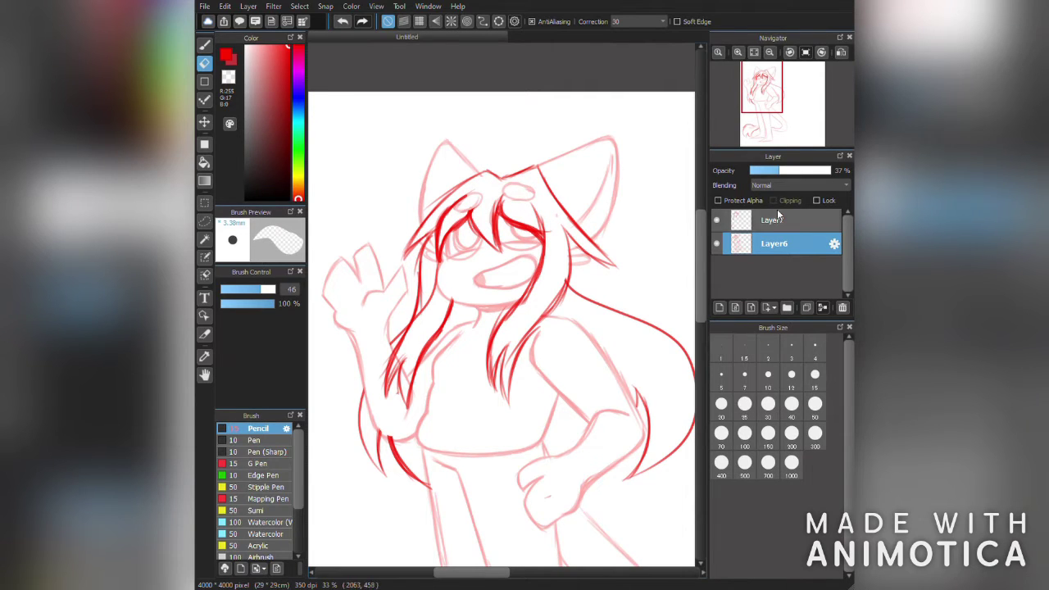
# Combine the hair with the body sketch on Layer6 at 100% opacity, with an empty layer above it
pyautogui.click(775, 220)
pyautogui.hotkey('alt', '[')
pyautogui.scroll(-3, 688, 268)
pyautogui.click(784, 220)
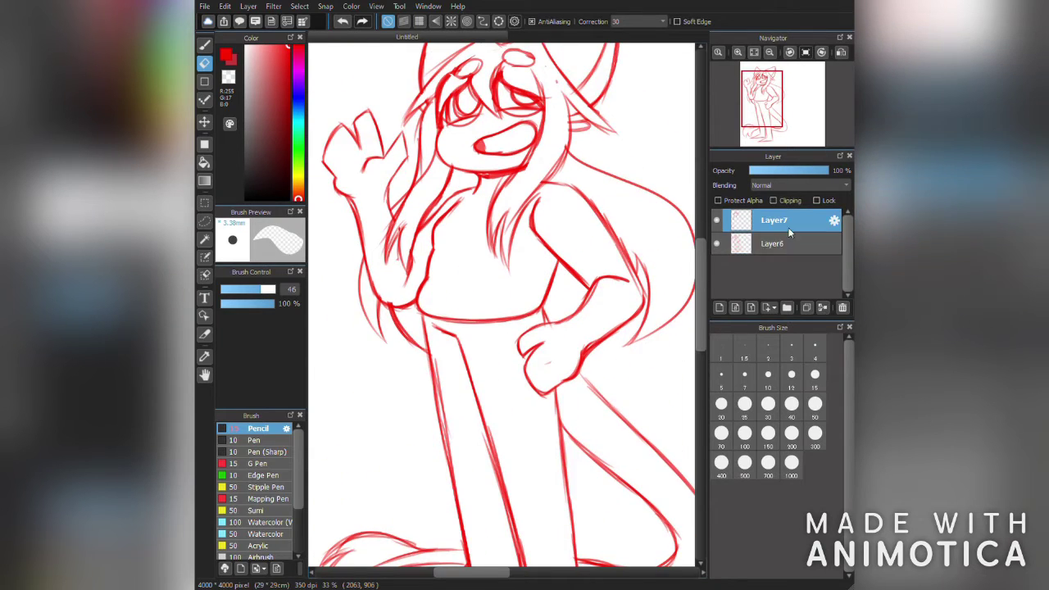
pyautogui.click(771, 243)
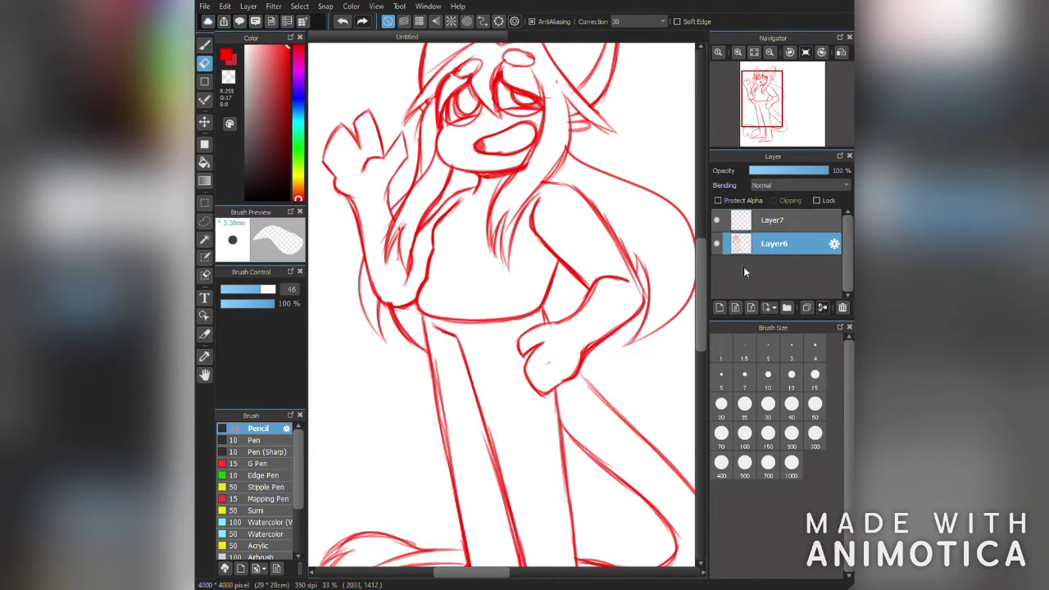
# Draw loose sleeve cuffs on Layer7 around the wrist at the hip and the raised wrist
pyautogui.press('b')
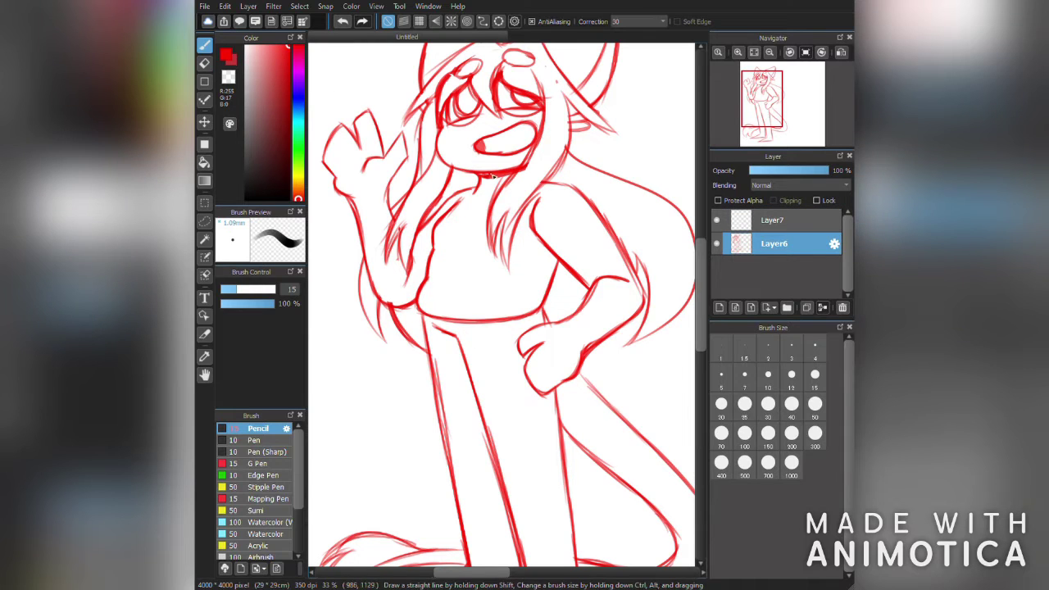
pyautogui.hotkey('ctrl', 'z')
pyautogui.hotkey('ctrl', 'z')
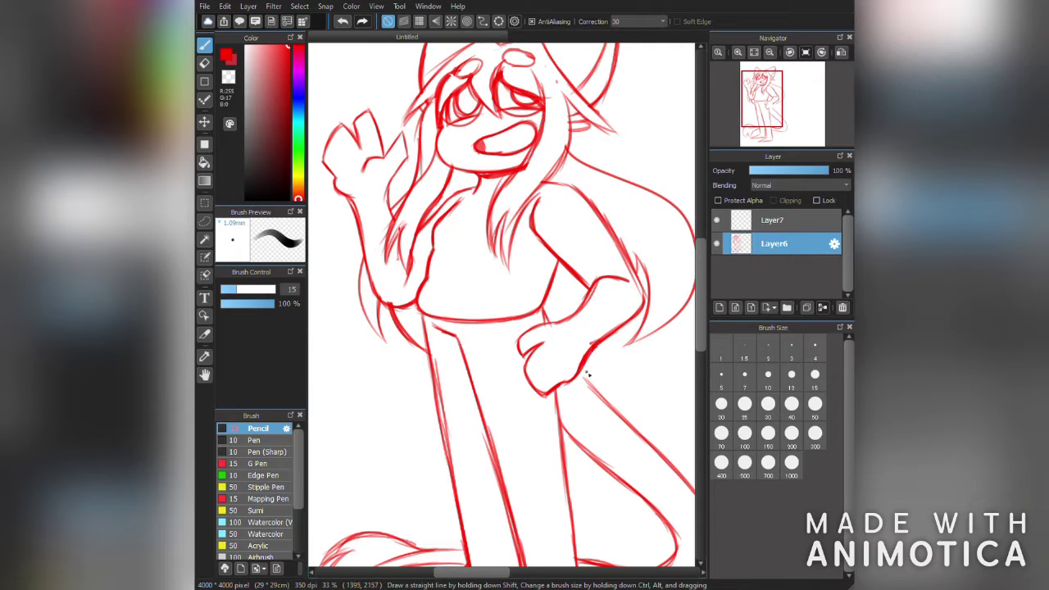
pyautogui.hotkey('ctrl', 'z')
pyautogui.moveTo(557, 322); pyautogui.dragTo(572, 348)
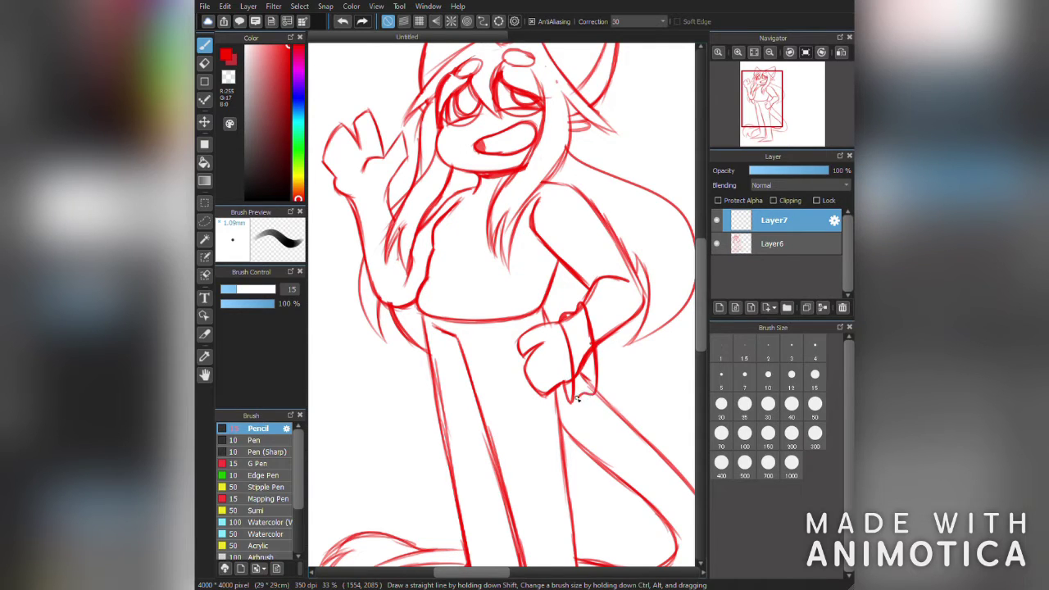
pyautogui.moveTo(389, 184); pyautogui.dragTo(335, 218)
pyautogui.hotkey('ctrl', 'z')
pyautogui.moveTo(390, 183); pyautogui.dragTo(361, 218)
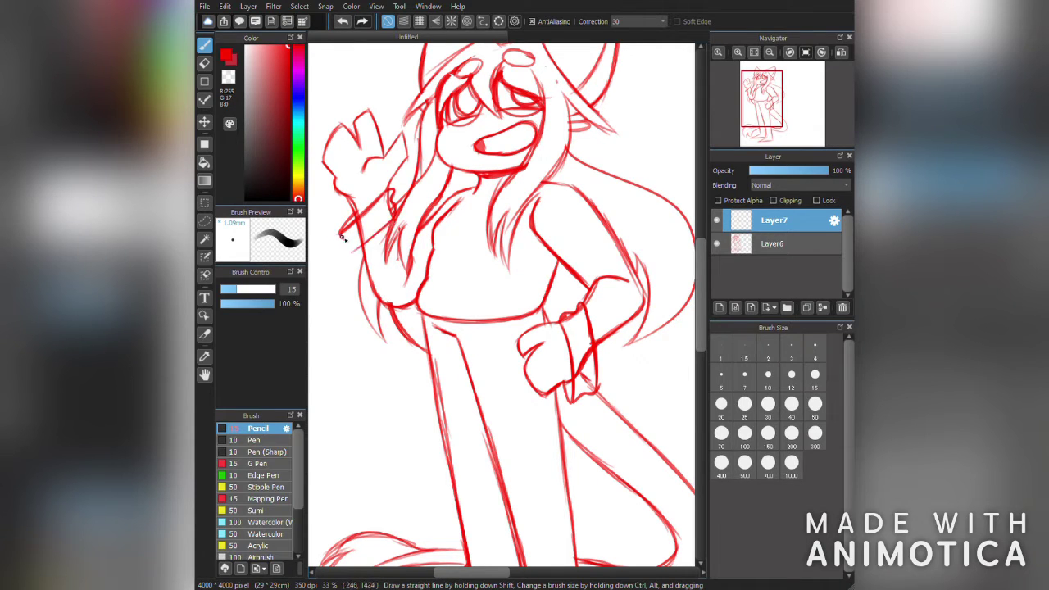
# Draw baggy sleeve outlines with elbow folds and a hem band around the sweater's lower edge
pyautogui.moveTo(620, 343); pyautogui.dragTo(595, 387)
pyautogui.moveTo(646, 301)
pyautogui.mouseDown()
pyautogui.moveTo(603, 378)
pyautogui.moveTo(589, 299)
pyautogui.mouseUp()
pyautogui.moveTo(424, 244); pyautogui.dragTo(417, 273)
pyautogui.moveTo(418, 327); pyautogui.dragTo(518, 343)
pyautogui.moveTo(538, 316)
pyautogui.mouseDown()
pyautogui.moveTo(548, 309)
pyautogui.moveTo(548, 325)
pyautogui.mouseUp()
# Erase the old arm and waist lines on Layer6 that show through the cuffs, sleeves and hem band
pyautogui.click(773, 244)
pyautogui.press('e')
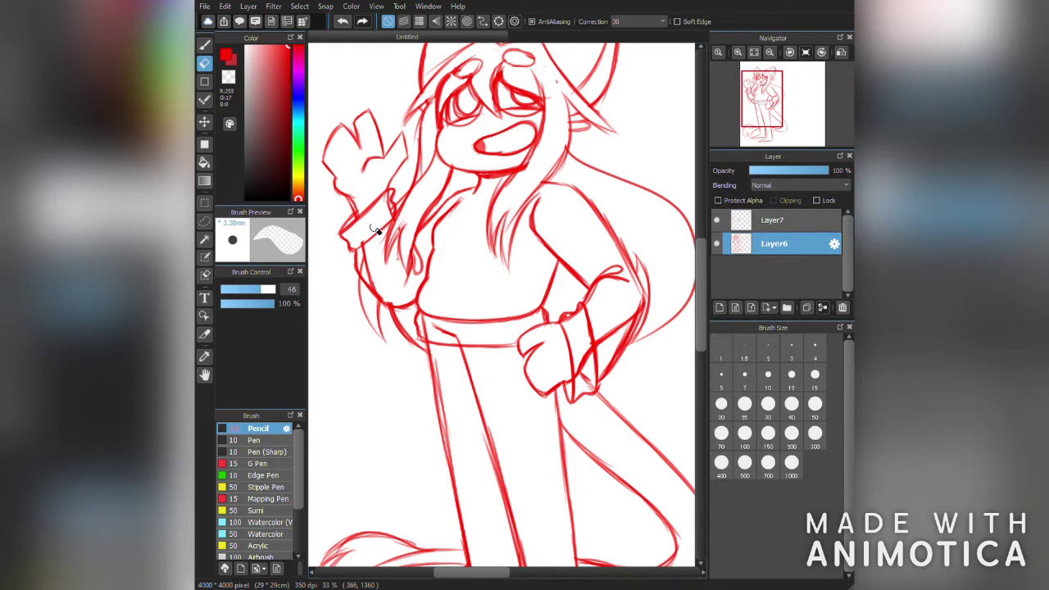
pyautogui.moveTo(365, 240); pyautogui.dragTo(375, 289)
pyautogui.moveTo(625, 346)
pyautogui.mouseDown()
pyautogui.moveTo(583, 346)
pyautogui.moveTo(589, 394)
pyautogui.mouseUp()
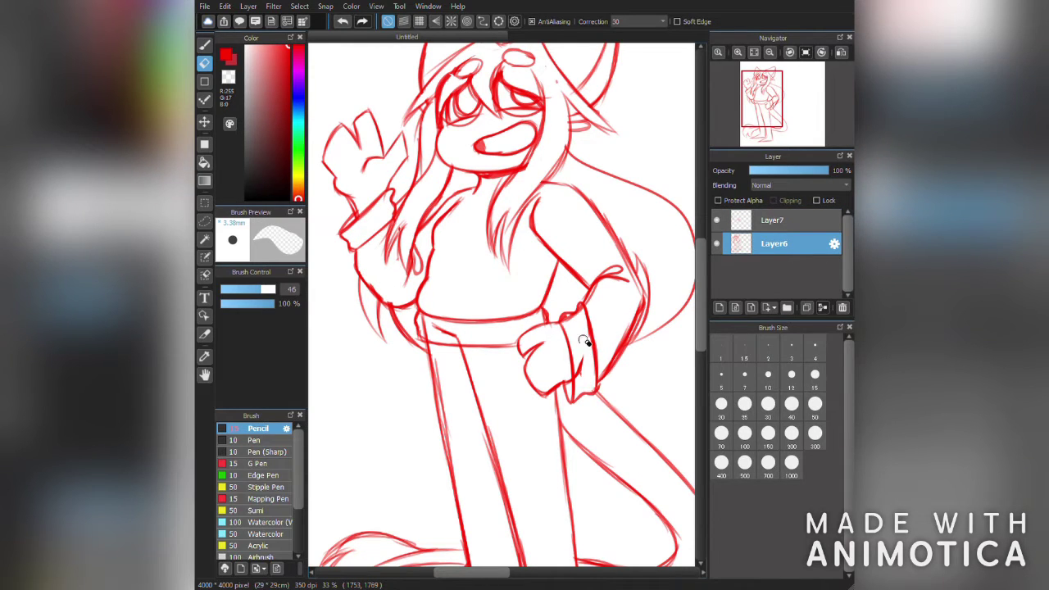
pyautogui.moveTo(427, 328); pyautogui.dragTo(456, 343)
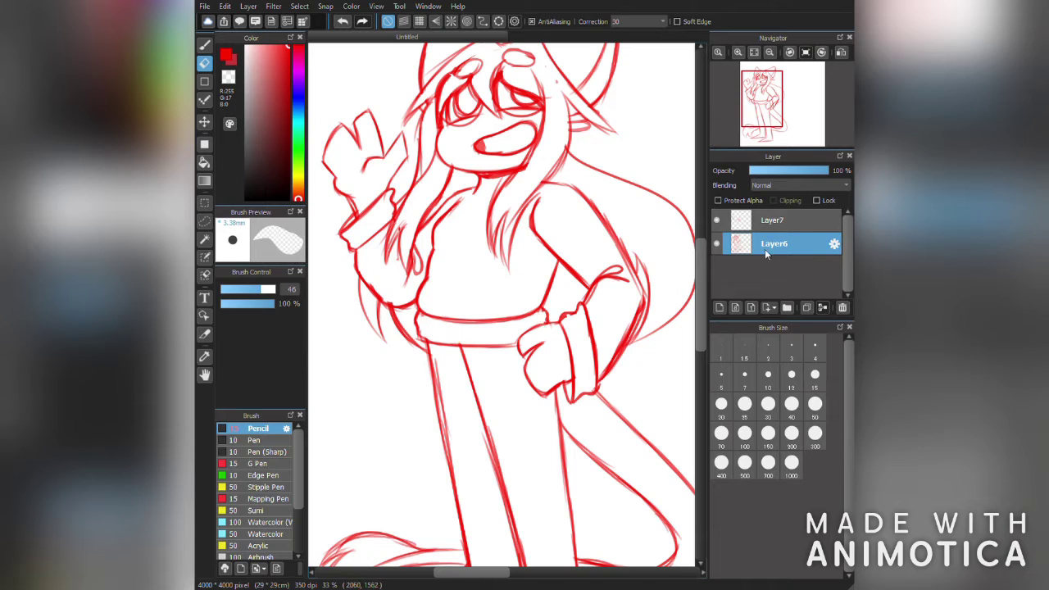
# Draw a wide folded off-shoulder collar across the top of the sweater on Layer7
pyautogui.click(774, 220)
pyautogui.press('b')
pyautogui.moveTo(525, 201)
pyautogui.mouseDown()
pyautogui.moveTo(585, 185)
pyautogui.moveTo(473, 236)
pyautogui.mouseUp()
pyautogui.moveTo(464, 191); pyautogui.dragTo(445, 205)
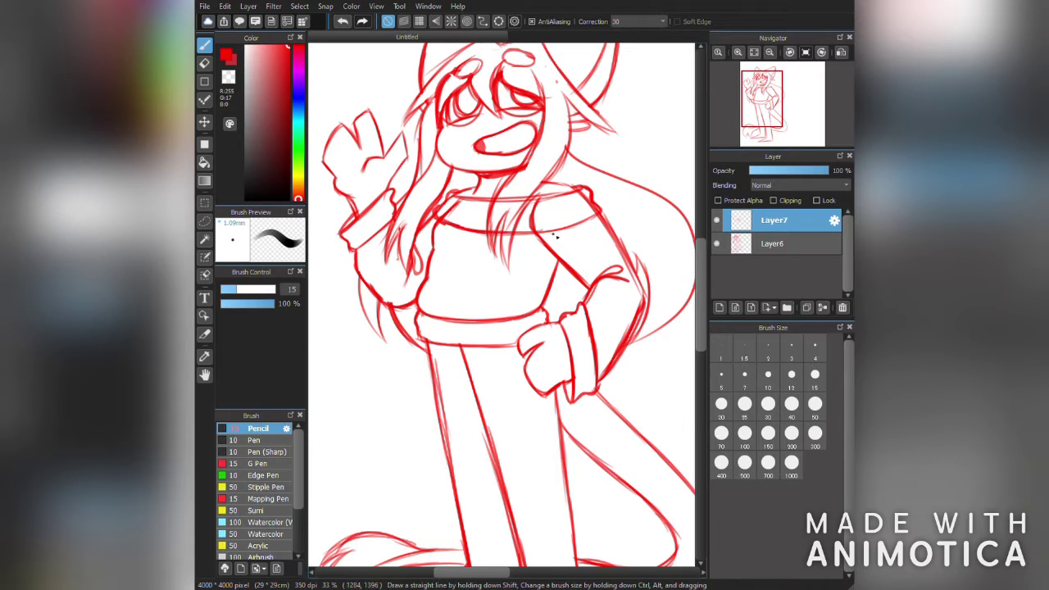
# Erase the shoulder lines inside the collar on Layer6 and the collar lines crossing the hair locks on Layer7
pyautogui.click(762, 249)
pyautogui.press('e')
pyautogui.moveTo(586, 193); pyautogui.dragTo(540, 210)
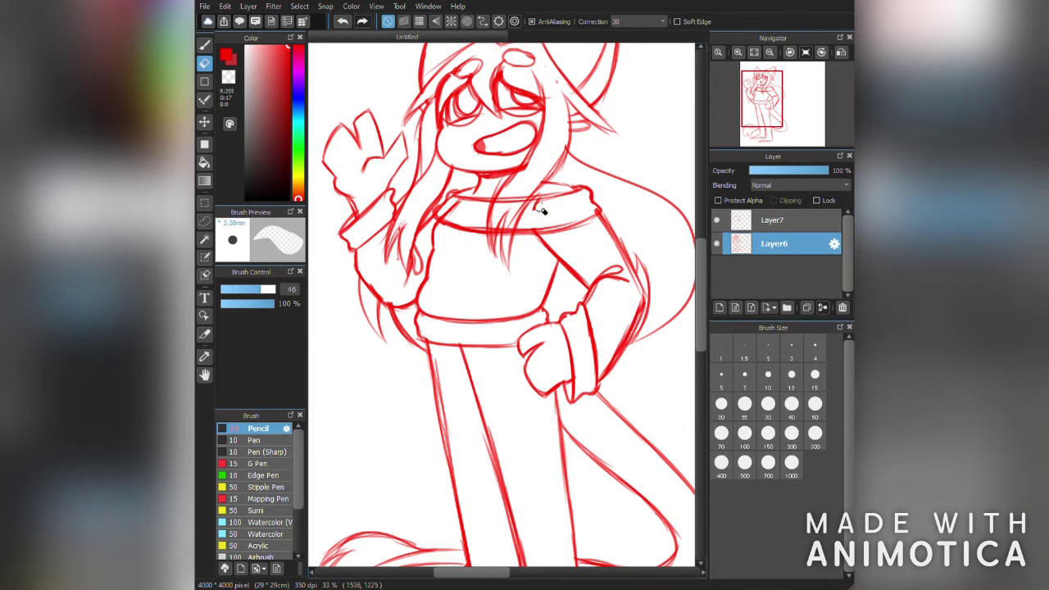
pyautogui.click(774, 220)
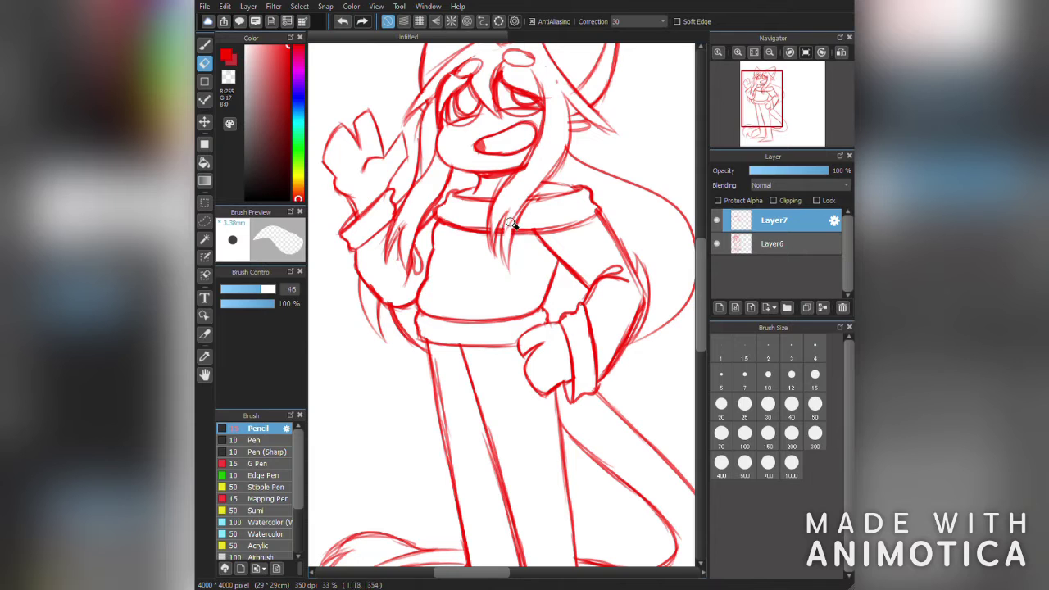
# Draw the boot shafts and their upper edges around both lower legs
pyautogui.press('b')
pyautogui.scroll(-5, 532, 369)
pyautogui.moveTo(518, 397)
pyautogui.mouseDown()
pyautogui.moveTo(588, 368)
pyautogui.moveTo(578, 488)
pyautogui.mouseUp()
pyautogui.moveTo(592, 366); pyautogui.dragTo(579, 505)
pyautogui.moveTo(456, 390); pyautogui.dragTo(508, 379)
# Erase the old lower-leg lines on Layer6 that overlap the boots
pyautogui.click(774, 244)
pyautogui.press('e')
pyautogui.moveTo(586, 371); pyautogui.dragTo(565, 422)
pyautogui.moveTo(512, 386); pyautogui.dragTo(512, 455)
# Draw the loose trouser leg below the hand on the hip, with its hem gathered at the boot and a knee fold
pyautogui.click(774, 219)
pyautogui.press('b')
pyautogui.moveTo(584, 373); pyautogui.dragTo(520, 397)
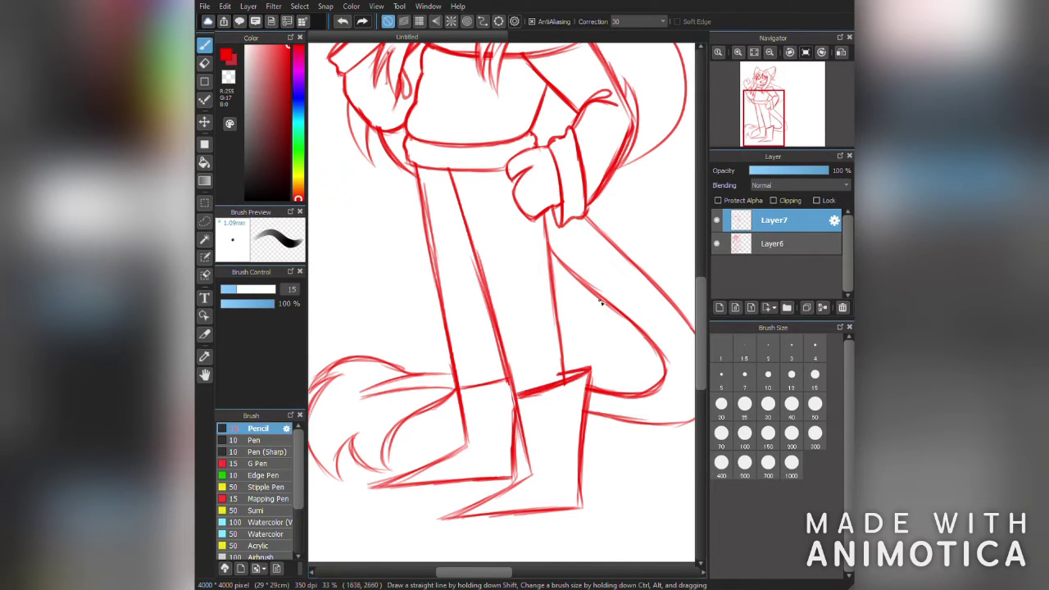
pyautogui.hotkey('ctrl', 'z')
pyautogui.moveTo(574, 361); pyautogui.dragTo(559, 325)
pyautogui.moveTo(540, 280); pyautogui.dragTo(564, 340)
pyautogui.moveTo(548, 213); pyautogui.dragTo(564, 326)
pyautogui.moveTo(501, 383); pyautogui.dragTo(519, 397)
pyautogui.hotkey('ctrl', 'z')
pyautogui.moveTo(543, 278)
pyautogui.mouseDown()
pyautogui.moveTo(564, 333)
pyautogui.moveTo(539, 281)
pyautogui.mouseUp()
# Draw the other baggy trouser leg on the raised-hand side, gathered above its boot
pyautogui.moveTo(447, 378); pyautogui.dragTo(456, 284)
pyautogui.moveTo(453, 338); pyautogui.dragTo(451, 313)
pyautogui.hotkey('ctrl', 'z')
pyautogui.moveTo(443, 379); pyautogui.dragTo(458, 336)
pyautogui.moveTo(455, 299); pyautogui.dragTo(446, 377)
pyautogui.moveTo(426, 232)
pyautogui.mouseDown()
pyautogui.moveTo(447, 343)
pyautogui.moveTo(439, 323)
pyautogui.mouseUp()
# Erase the old straight leg lines on Layer6 around the new trouser outlines and switch back to drawing on Layer7
pyautogui.click(765, 244)
pyautogui.press('e')
pyautogui.moveTo(558, 368); pyautogui.dragTo(552, 300)
pyautogui.moveTo(521, 365); pyautogui.dragTo(510, 395)
pyautogui.moveTo(505, 333)
pyautogui.mouseDown()
pyautogui.moveTo(517, 394)
pyautogui.moveTo(442, 304)
pyautogui.moveTo(434, 238)
pyautogui.mouseUp()
pyautogui.click(718, 221)
pyautogui.press('b')
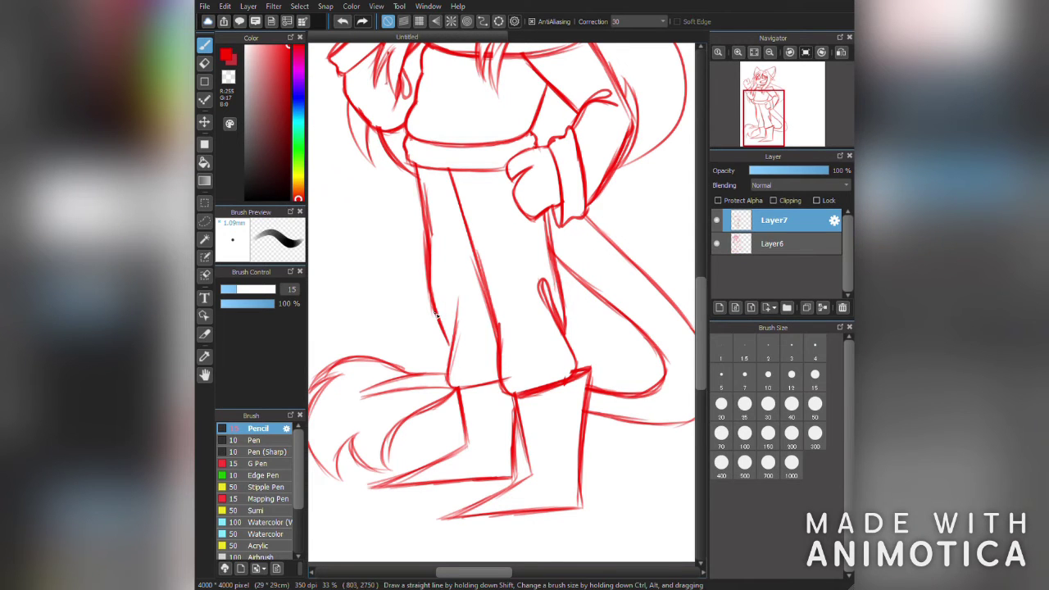
# Draw curved horizontal stripes across the sweater's torso and upper sleeve
pyautogui.scroll(5, 604, 356)
pyautogui.scroll(2, 501, 304)
pyautogui.moveTo(401, 253); pyautogui.dragTo(577, 269)
pyautogui.moveTo(392, 297); pyautogui.dragTo(572, 308)
pyautogui.moveTo(654, 232)
pyautogui.mouseDown()
pyautogui.moveTo(592, 260)
pyautogui.moveTo(631, 307)
pyautogui.mouseUp()
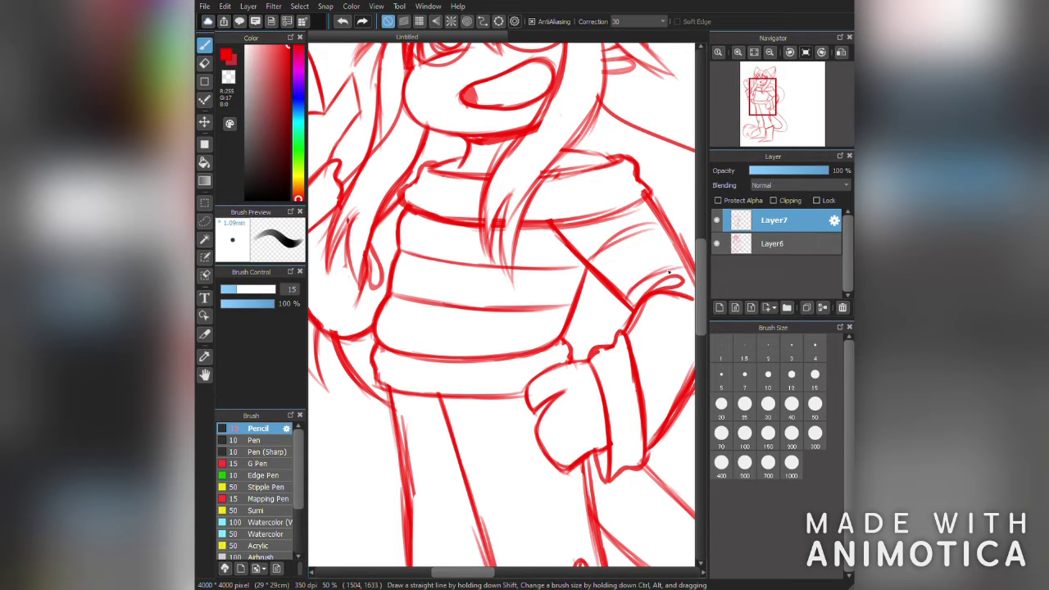
pyautogui.scroll(-3, 366, 281)
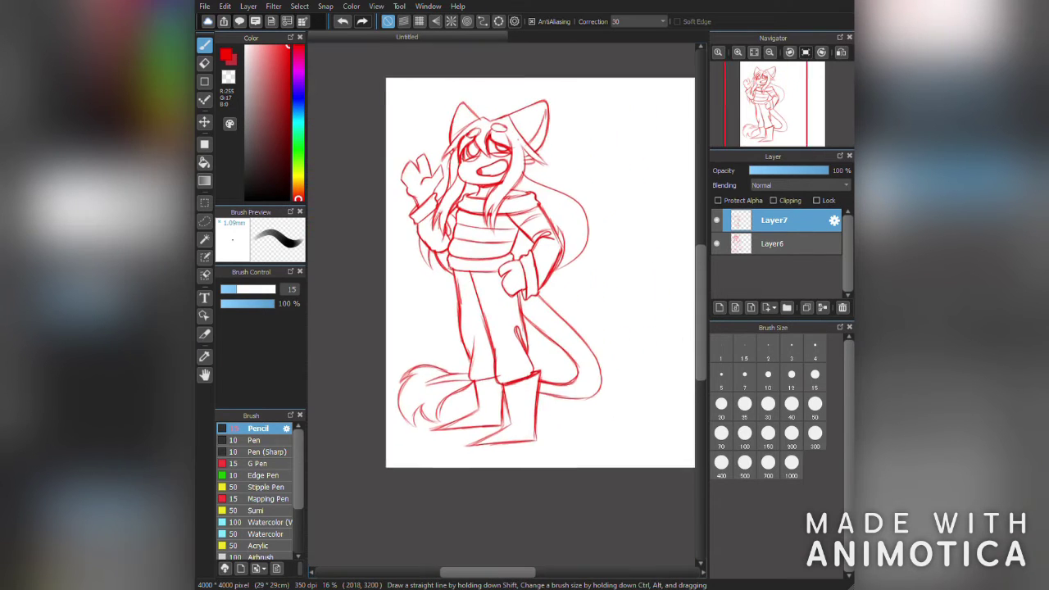
pyautogui.scroll(3, 529, 297)
pyautogui.scroll(-1, 574, 287)
pyautogui.scroll(-2, 500, 328)
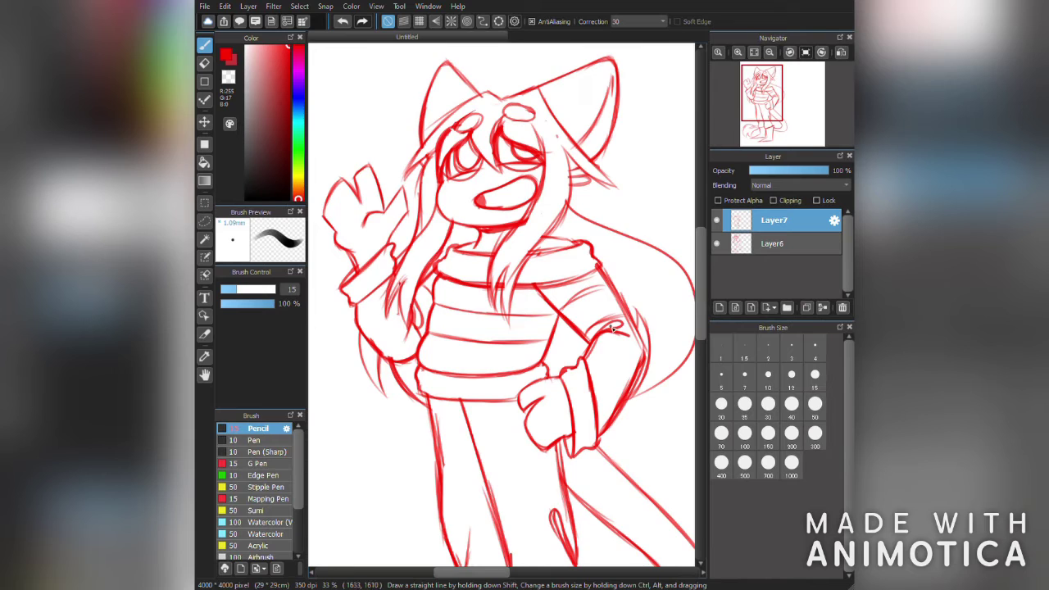
pyautogui.scroll(2, 500, 328)
pyautogui.scroll(1, 556, 191)
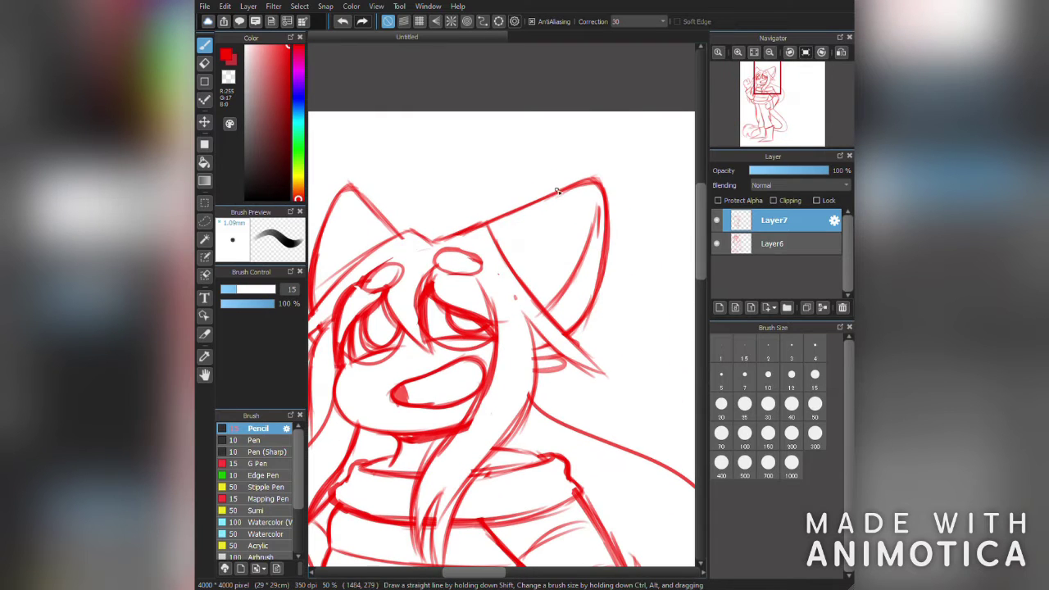
# Undo the sketched ear marks and ink both oval eyebrows in black on Layer7 with the size 10 Pen
pyautogui.hotkey('ctrl', 'z')
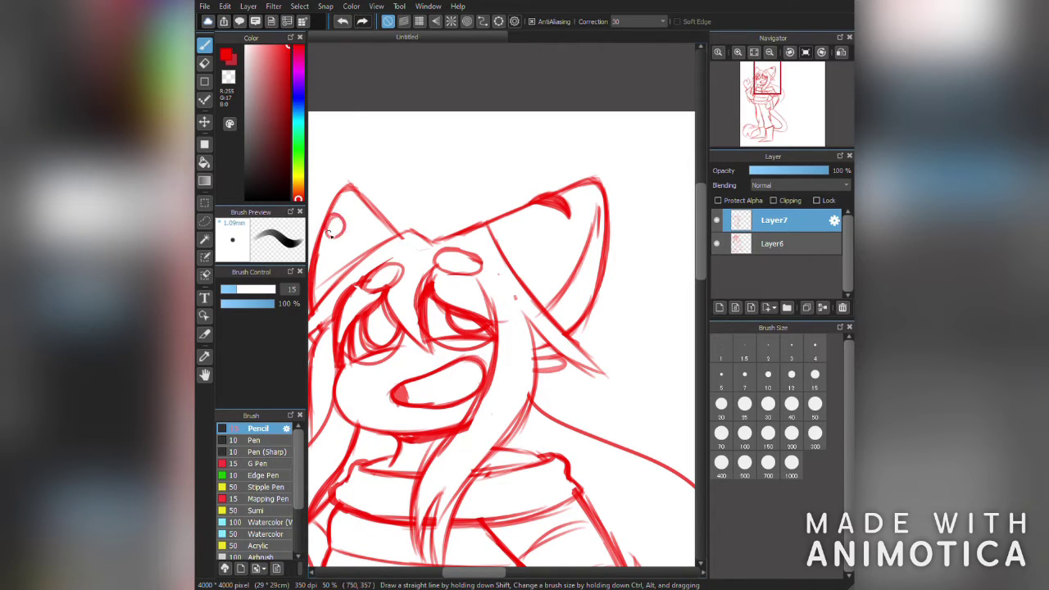
pyautogui.scroll(-2, 514, 183)
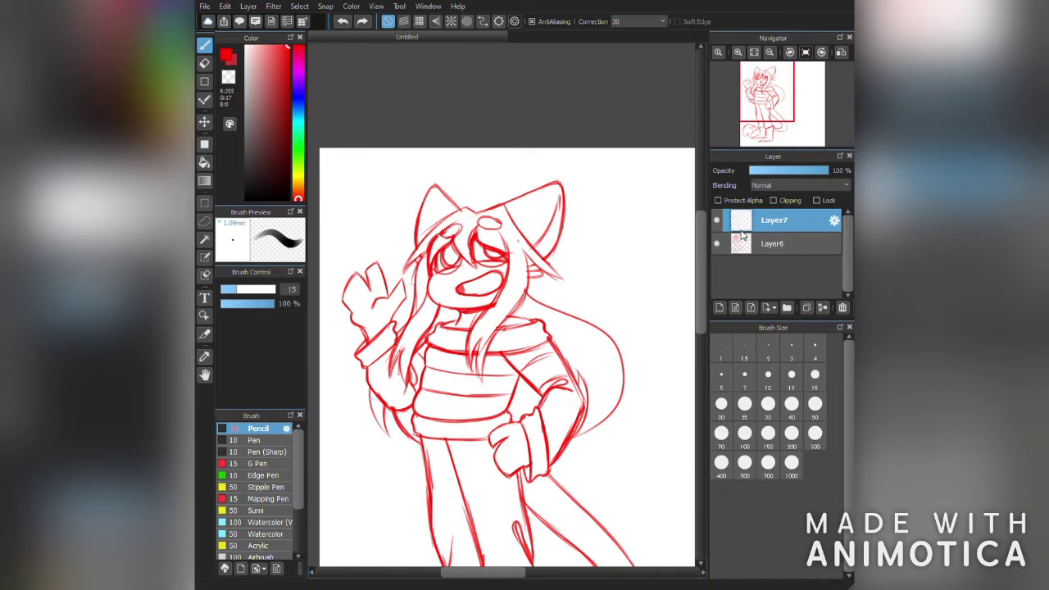
pyautogui.click(254, 440)
pyautogui.scroll(3, 472, 216)
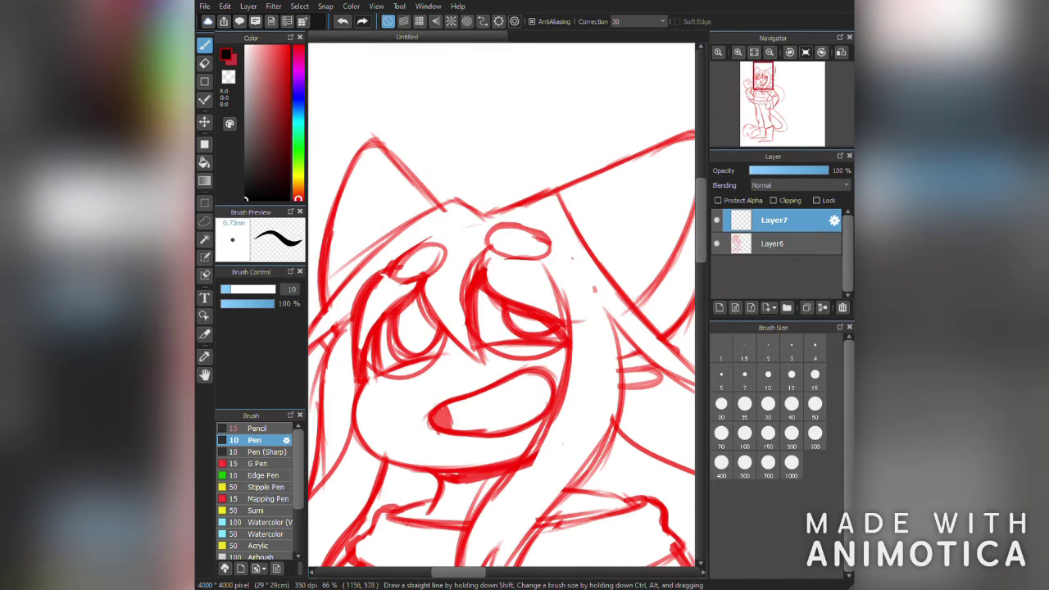
pyautogui.moveTo(501, 257)
pyautogui.mouseDown()
pyautogui.moveTo(518, 225)
pyautogui.moveTo(529, 259)
pyautogui.mouseUp()
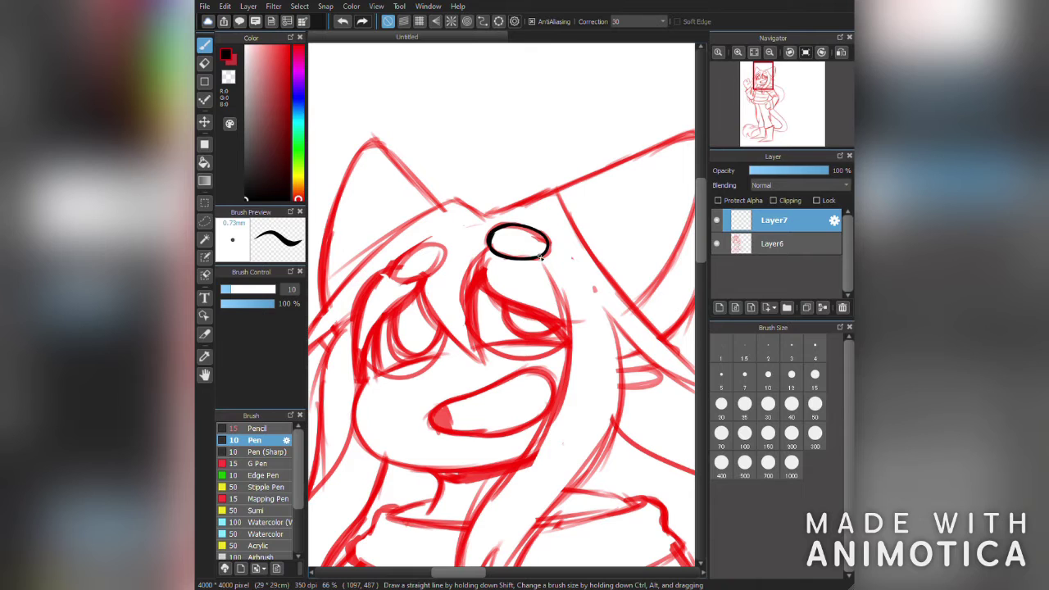
pyautogui.scroll(3, 518, 257)
pyautogui.moveTo(420, 149)
pyautogui.mouseDown()
pyautogui.moveTo(422, 136)
pyautogui.moveTo(541, 123)
pyautogui.moveTo(416, 180)
pyautogui.moveTo(574, 156)
pyautogui.mouseUp()
pyautogui.scroll(-1, 508, 246)
pyautogui.moveTo(385, 308)
pyautogui.mouseDown()
pyautogui.moveTo(457, 231)
pyautogui.moveTo(385, 302)
pyautogui.moveTo(492, 246)
pyautogui.moveTo(387, 297)
pyautogui.mouseUp()
pyautogui.scroll(-1, 387, 297)
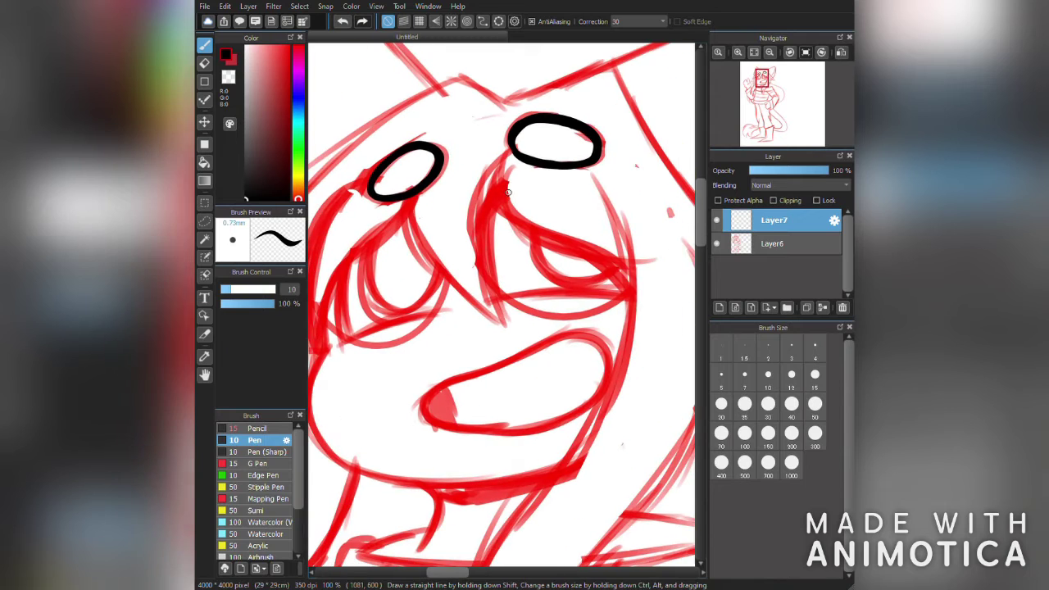
# Ink both edges of the long hair lock falling past the half-closed eye, ending in a forked tip over the sweater
pyautogui.scroll(-1, 413, 208)
pyautogui.moveTo(552, 124)
pyautogui.mouseDown()
pyautogui.moveTo(443, 497)
pyautogui.moveTo(455, 443)
pyautogui.mouseUp()
pyautogui.hotkey('ctrl', 'z')
pyautogui.moveTo(461, 488); pyautogui.dragTo(461, 490)
pyautogui.moveTo(554, 129)
pyautogui.mouseDown()
pyautogui.moveTo(556, 280)
pyautogui.moveTo(555, 144)
pyautogui.moveTo(557, 210)
pyautogui.mouseUp()
pyautogui.hotkey('ctrl', 'z')
pyautogui.moveTo(542, 305)
pyautogui.mouseDown()
pyautogui.moveTo(466, 409)
pyautogui.moveTo(456, 464)
pyautogui.mouseUp()
pyautogui.hotkey('ctrl', 'z')
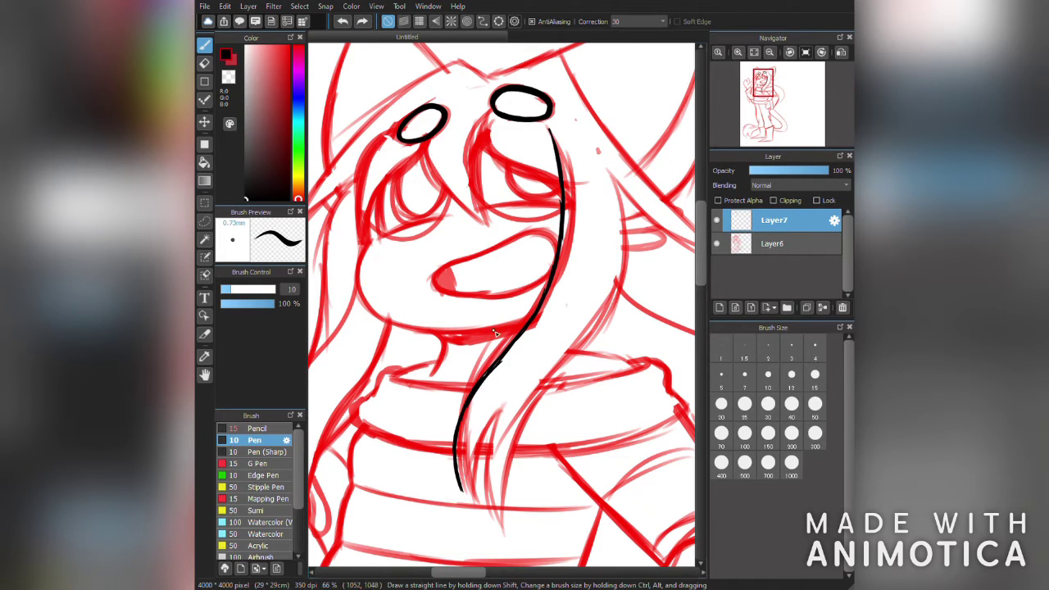
pyautogui.moveTo(461, 491)
pyautogui.mouseDown()
pyautogui.moveTo(466, 502)
pyautogui.moveTo(496, 417)
pyautogui.moveTo(504, 521)
pyautogui.moveTo(621, 177)
pyautogui.mouseUp()
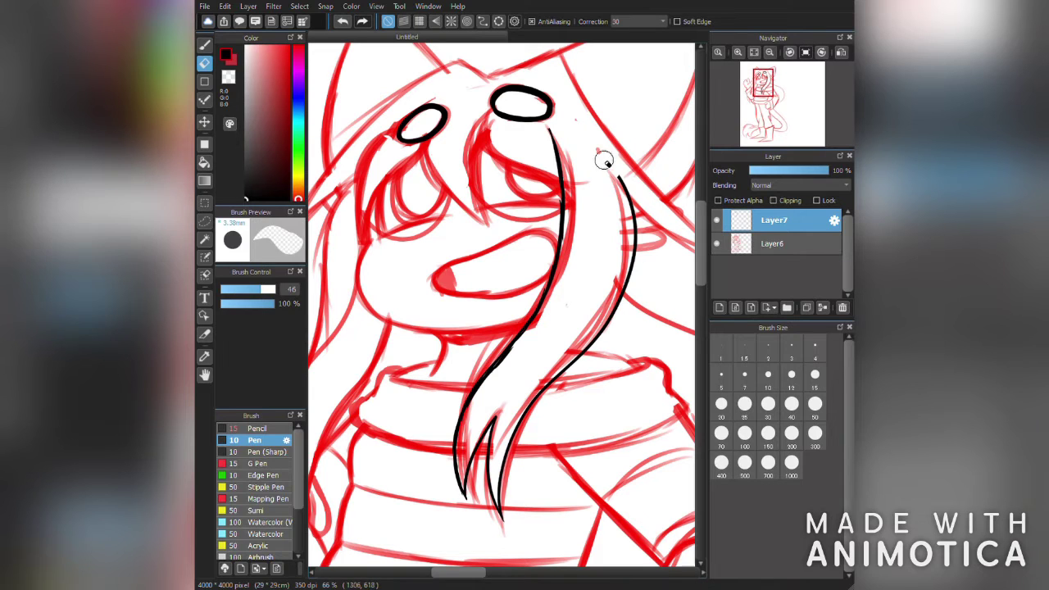
# Ink the bang curve sweeping across the half-closed eye and thicken the long lock's inner edge
pyautogui.moveTo(485, 119)
pyautogui.mouseDown()
pyautogui.moveTo(488, 149)
pyautogui.moveTo(560, 194)
pyautogui.mouseUp()
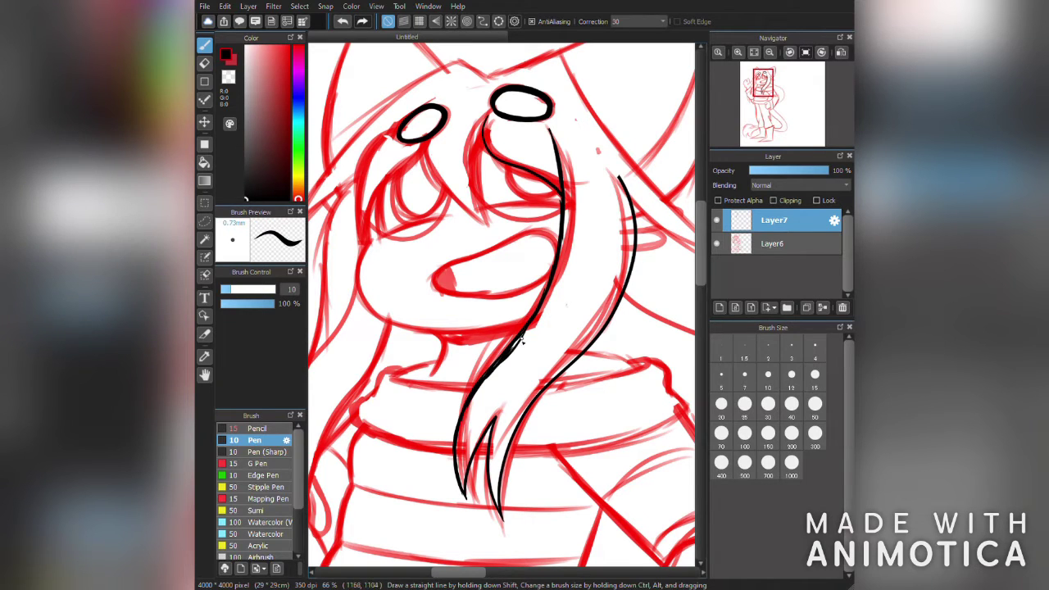
pyautogui.moveTo(480, 386)
pyautogui.mouseDown()
pyautogui.moveTo(456, 458)
pyautogui.moveTo(461, 489)
pyautogui.mouseUp()
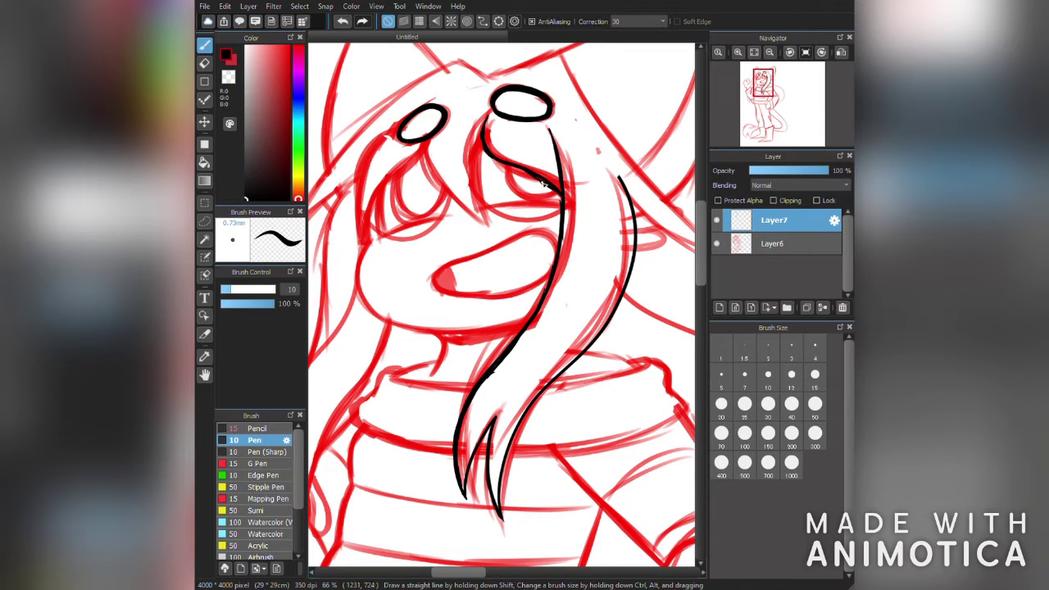
pyautogui.scroll(5, 523, 172)
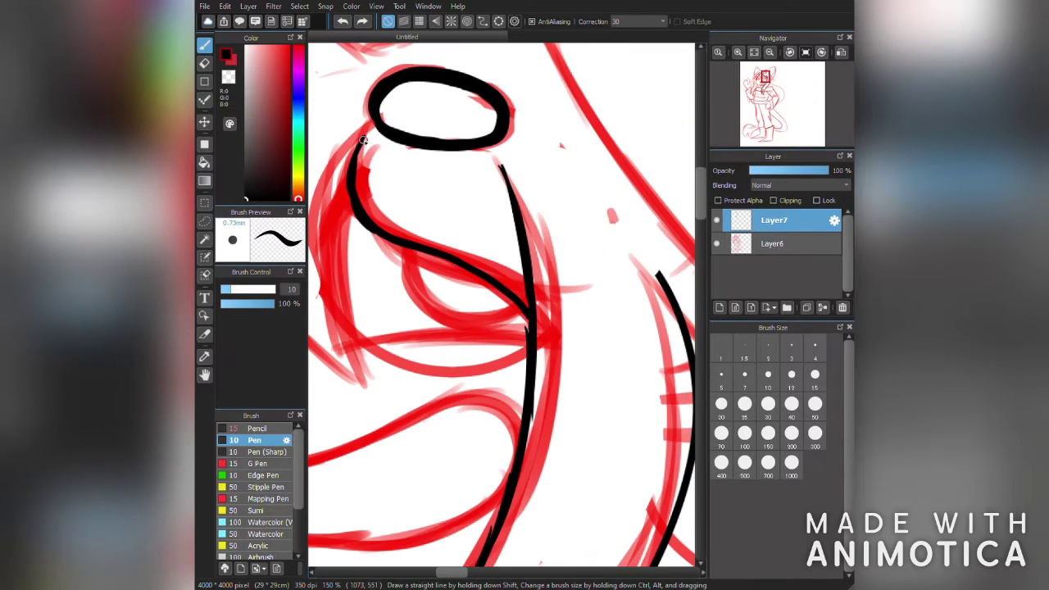
pyautogui.moveTo(441, 257)
pyautogui.mouseDown()
pyautogui.moveTo(517, 319)
pyautogui.moveTo(533, 351)
pyautogui.mouseUp()
# Ink the pointed bangs between the eyebrows and the curved bang framing the other eye
pyautogui.scroll(-5, 533, 351)
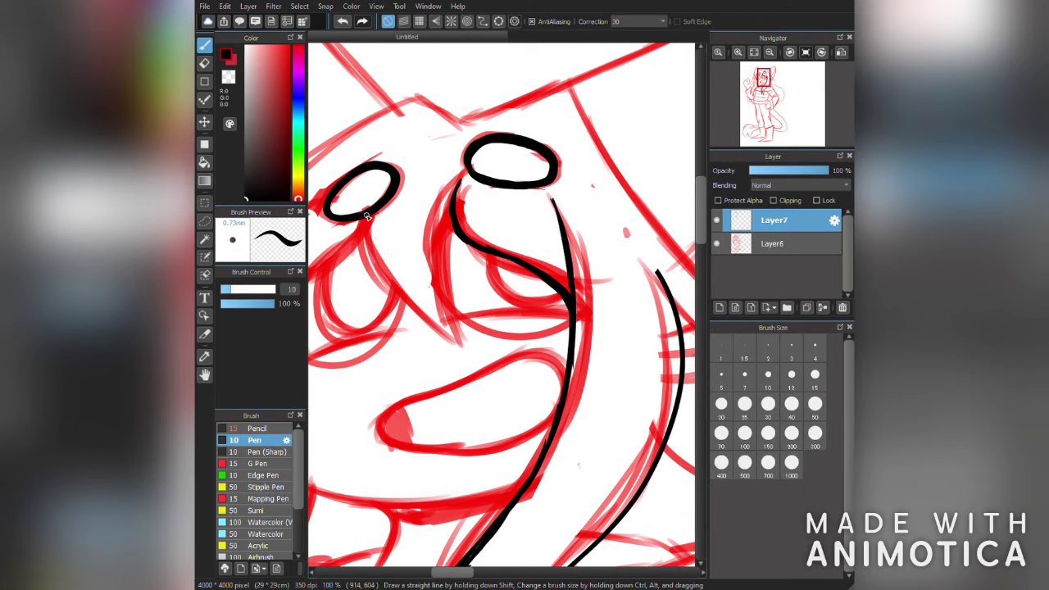
pyautogui.moveTo(365, 215); pyautogui.dragTo(457, 343)
pyautogui.moveTo(449, 212); pyautogui.dragTo(458, 338)
pyautogui.moveTo(365, 218)
pyautogui.mouseDown()
pyautogui.moveTo(361, 248)
pyautogui.moveTo(459, 344)
pyautogui.mouseUp()
pyautogui.moveTo(451, 223)
pyautogui.mouseDown()
pyautogui.moveTo(594, 232)
pyautogui.moveTo(417, 377)
pyautogui.mouseUp()
pyautogui.moveTo(415, 311)
pyautogui.mouseDown()
pyautogui.moveTo(439, 366)
pyautogui.moveTo(504, 246)
pyautogui.mouseUp()
pyautogui.moveTo(458, 210); pyautogui.dragTo(405, 303)
pyautogui.moveTo(508, 245)
pyautogui.mouseDown()
pyautogui.moveTo(436, 323)
pyautogui.moveTo(422, 379)
pyautogui.moveTo(457, 210)
pyautogui.mouseUp()
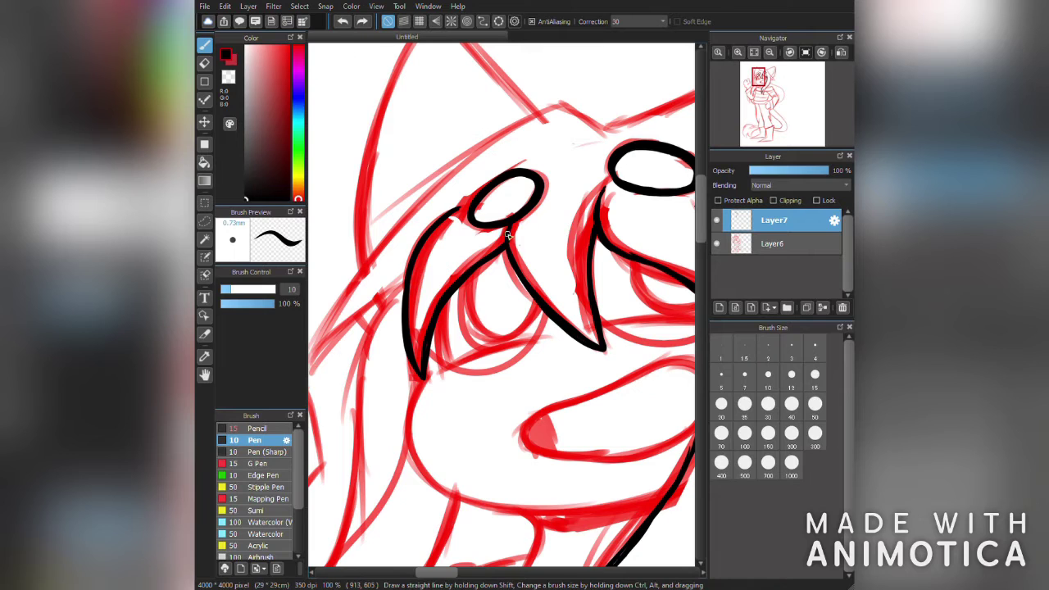
# Ink the outline of the open mouth and clean up where it meets the hair lock
pyautogui.moveTo(595, 380)
pyautogui.mouseDown()
pyautogui.moveTo(473, 293)
pyautogui.moveTo(547, 271)
pyautogui.moveTo(583, 305)
pyautogui.mouseUp()
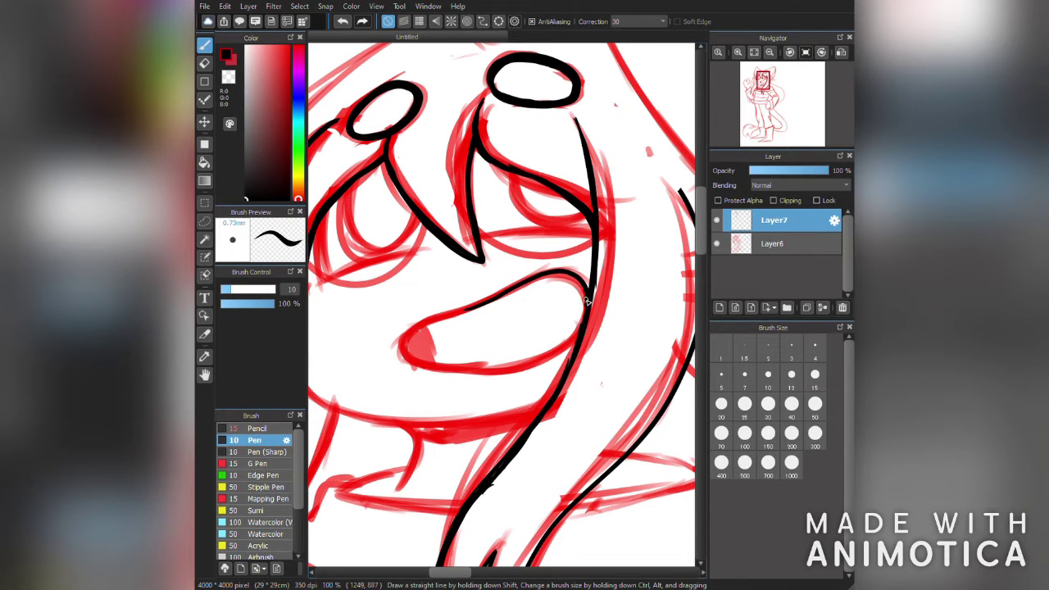
pyautogui.moveTo(471, 307)
pyautogui.mouseDown()
pyautogui.moveTo(407, 361)
pyautogui.moveTo(586, 322)
pyautogui.mouseUp()
pyautogui.moveTo(413, 332)
pyautogui.mouseDown()
pyautogui.moveTo(545, 362)
pyautogui.moveTo(556, 275)
pyautogui.moveTo(472, 307)
pyautogui.mouseUp()
pyautogui.press('e')
pyautogui.moveTo(611, 323)
pyautogui.mouseDown()
pyautogui.moveTo(604, 301)
pyautogui.moveTo(590, 305)
pyautogui.mouseUp()
pyautogui.press('b')
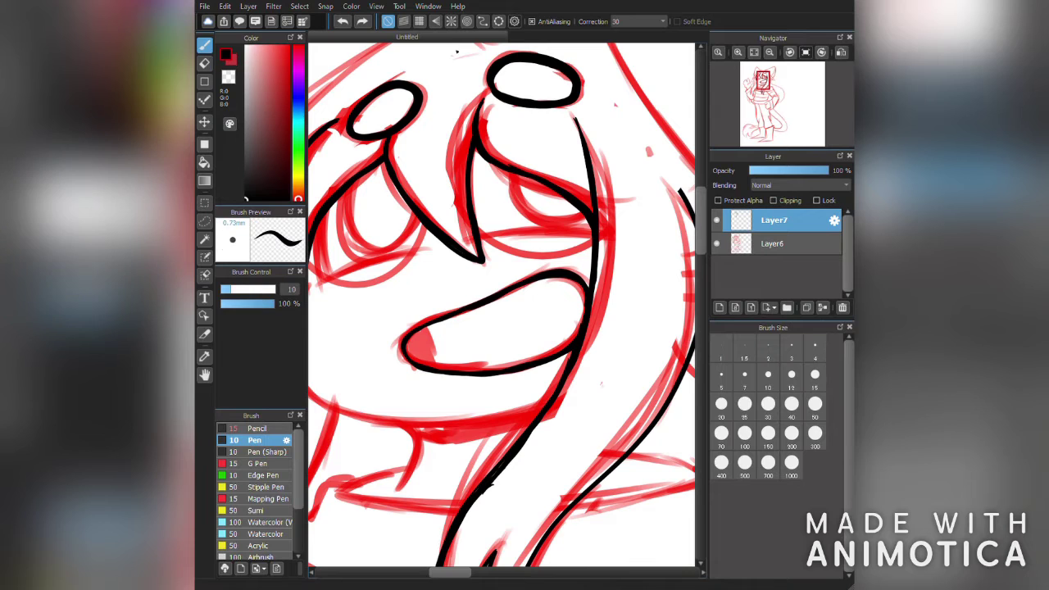
# Ink the lower eyelids and the curved irises of both eyes
pyautogui.moveTo(479, 237); pyautogui.dragTo(577, 232)
pyautogui.moveTo(515, 170); pyautogui.dragTo(577, 220)
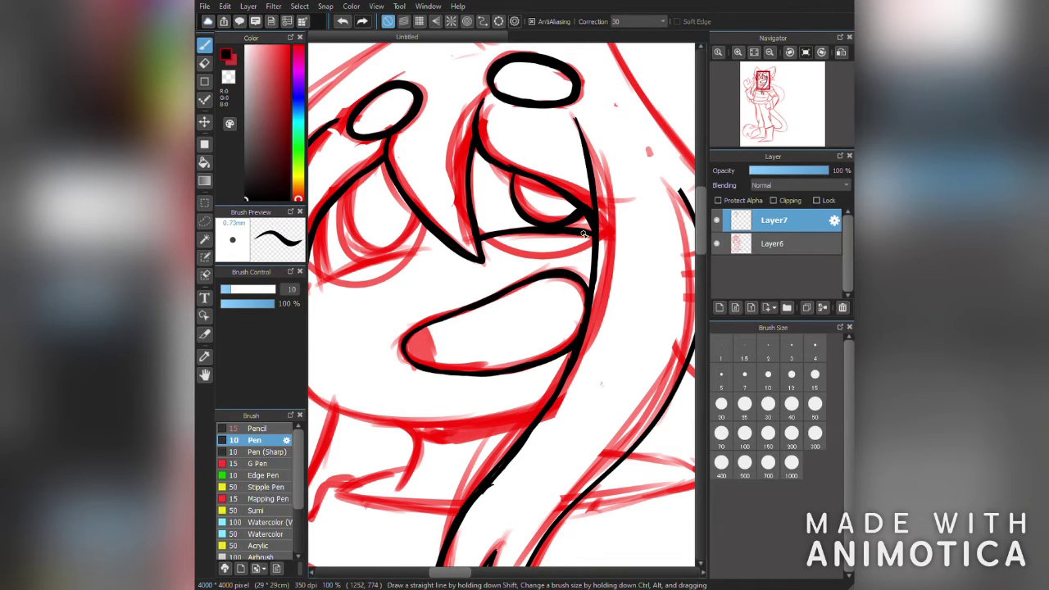
pyautogui.moveTo(500, 169); pyautogui.dragTo(566, 190)
pyautogui.moveTo(385, 239)
pyautogui.mouseDown()
pyautogui.moveTo(371, 279)
pyautogui.moveTo(448, 276)
pyautogui.mouseUp()
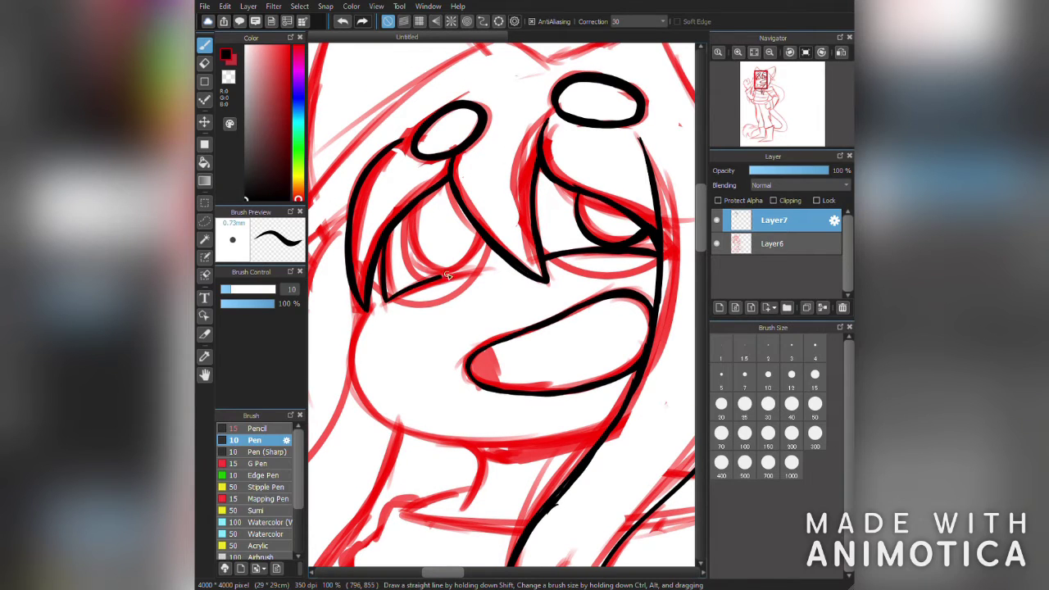
pyautogui.moveTo(407, 215)
pyautogui.mouseDown()
pyautogui.moveTo(419, 271)
pyautogui.moveTo(482, 232)
pyautogui.mouseUp()
pyautogui.hotkey('ctrl', 'z')
pyautogui.moveTo(410, 236); pyautogui.dragTo(435, 194)
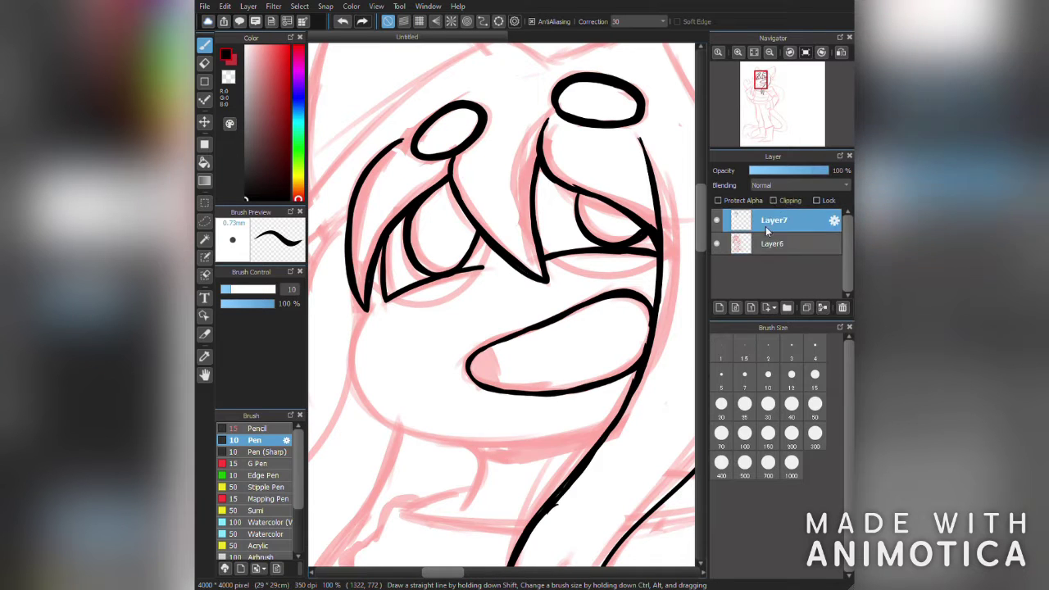
# Ink the curved lower glasses rims beneath both eyes using the ellipse snap, and turn the snap off
pyautogui.click(499, 21)
pyautogui.moveTo(484, 250); pyautogui.dragTo(659, 217)
pyautogui.moveTo(546, 246); pyautogui.dragTo(464, 250)
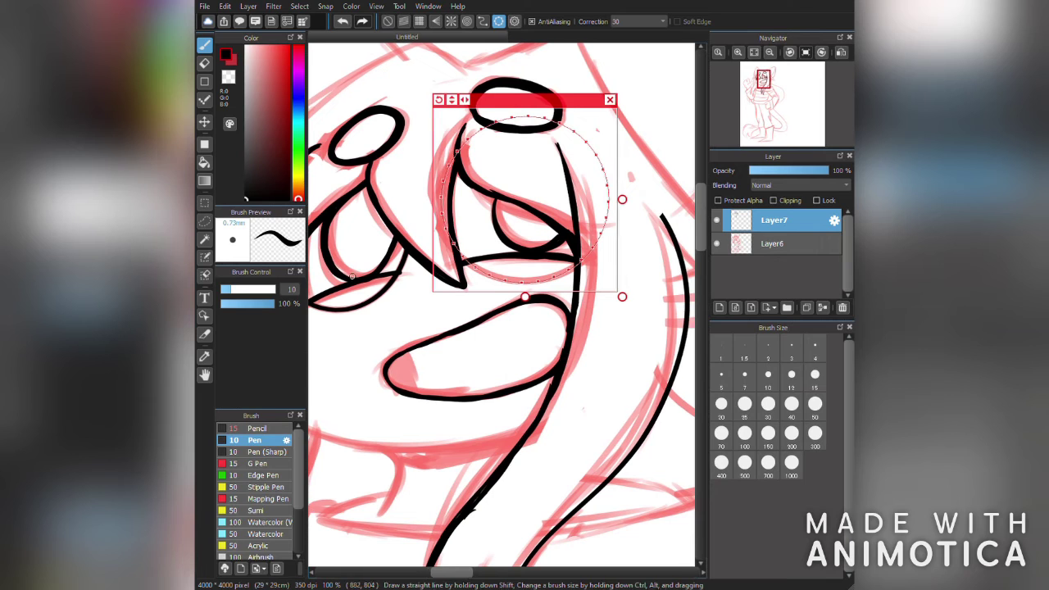
pyautogui.click(613, 100)
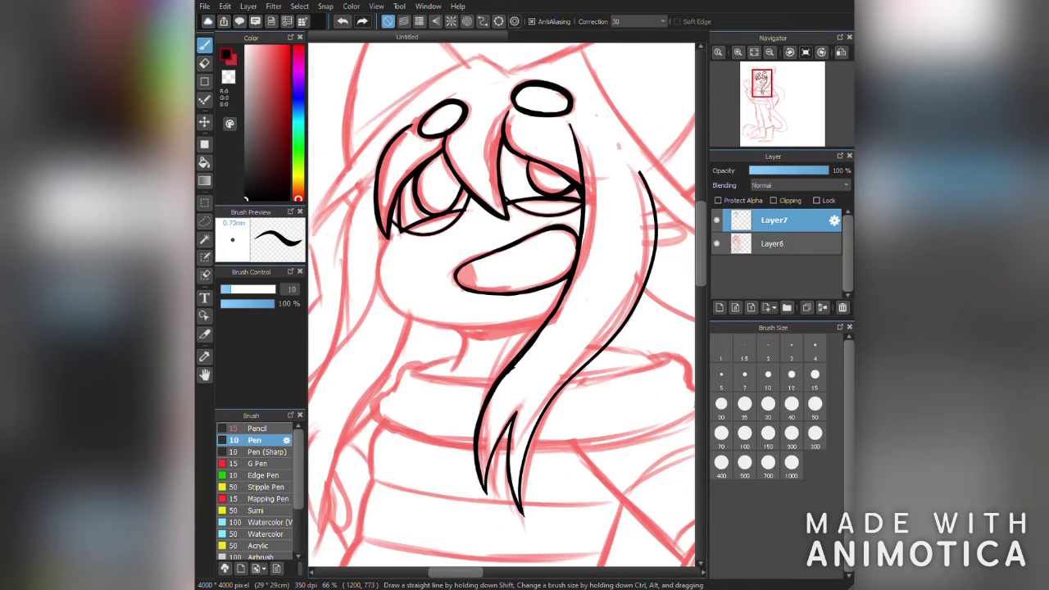
# Fill the corner of the mouth solid black and ink the rounded cheek and jaw outline
pyautogui.scroll(3, 468, 246)
pyautogui.moveTo(474, 287)
pyautogui.mouseDown()
pyautogui.moveTo(492, 344)
pyautogui.moveTo(469, 295)
pyautogui.moveTo(449, 324)
pyautogui.moveTo(471, 307)
pyautogui.moveTo(456, 309)
pyautogui.mouseUp()
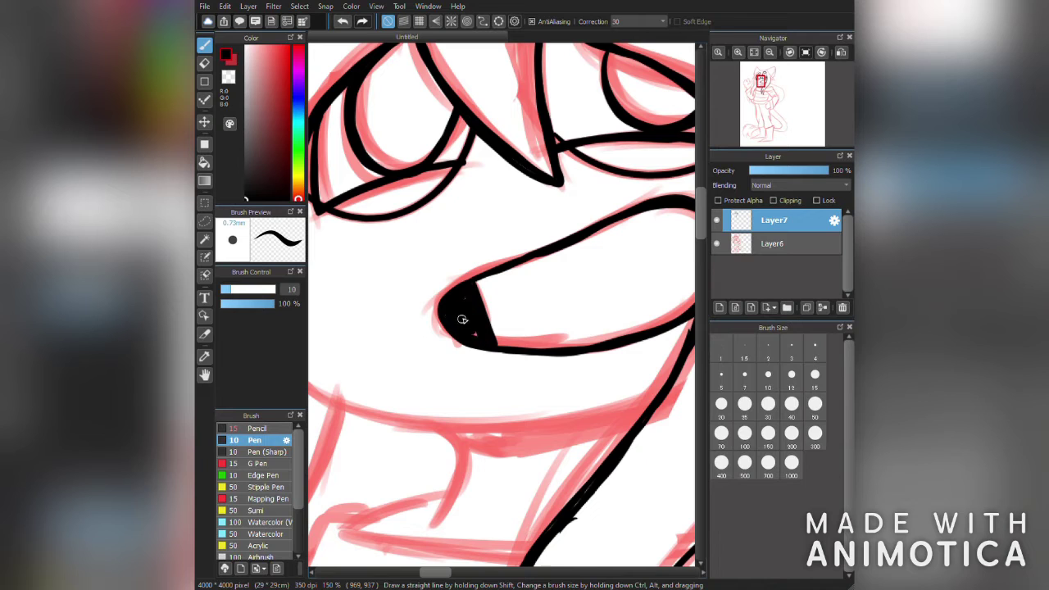
pyautogui.hscroll(-3, 396, 258)
pyautogui.moveTo(369, 235)
pyautogui.mouseDown()
pyautogui.moveTo(351, 275)
pyautogui.moveTo(354, 355)
pyautogui.moveTo(455, 425)
pyautogui.mouseUp()
pyautogui.scroll(-2, 432, 395)
pyautogui.hscroll(3, 432, 395)
pyautogui.moveTo(361, 392)
pyautogui.mouseDown()
pyautogui.moveTo(494, 400)
pyautogui.moveTo(664, 369)
pyautogui.mouseUp()
# Ink the short neck line and fill a solid black shadow under the chin
pyautogui.moveTo(438, 409); pyautogui.dragTo(441, 496)
pyautogui.moveTo(467, 428)
pyautogui.mouseDown()
pyautogui.moveTo(557, 422)
pyautogui.moveTo(643, 384)
pyautogui.mouseUp()
pyautogui.moveTo(586, 410)
pyautogui.mouseDown()
pyautogui.moveTo(656, 377)
pyautogui.moveTo(455, 415)
pyautogui.moveTo(551, 425)
pyautogui.moveTo(437, 404)
pyautogui.mouseUp()
pyautogui.moveTo(527, 405); pyautogui.dragTo(500, 410)
pyautogui.scroll(-3, 502, 393)
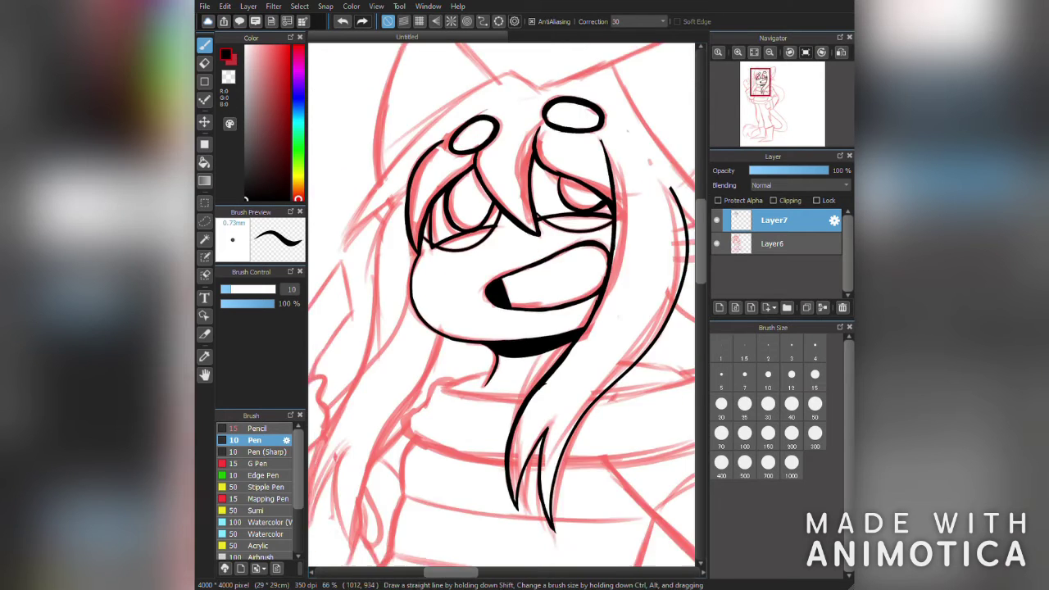
# Ink the pointed side tuft below the ear on the hip-hand side and the hairline running along the ear's base
pyautogui.scroll(2, 514, 271)
pyautogui.hotkey('ctrl', 'z')
pyautogui.moveTo(515, 270); pyautogui.dragTo(641, 379)
pyautogui.hotkey('ctrl', 'z')
pyautogui.moveTo(529, 296); pyautogui.dragTo(662, 373)
pyautogui.moveTo(318, 114); pyautogui.dragTo(427, 74)
pyautogui.keyDown('shift'); pyautogui.click(663, 369); pyautogui.keyUp('shift')
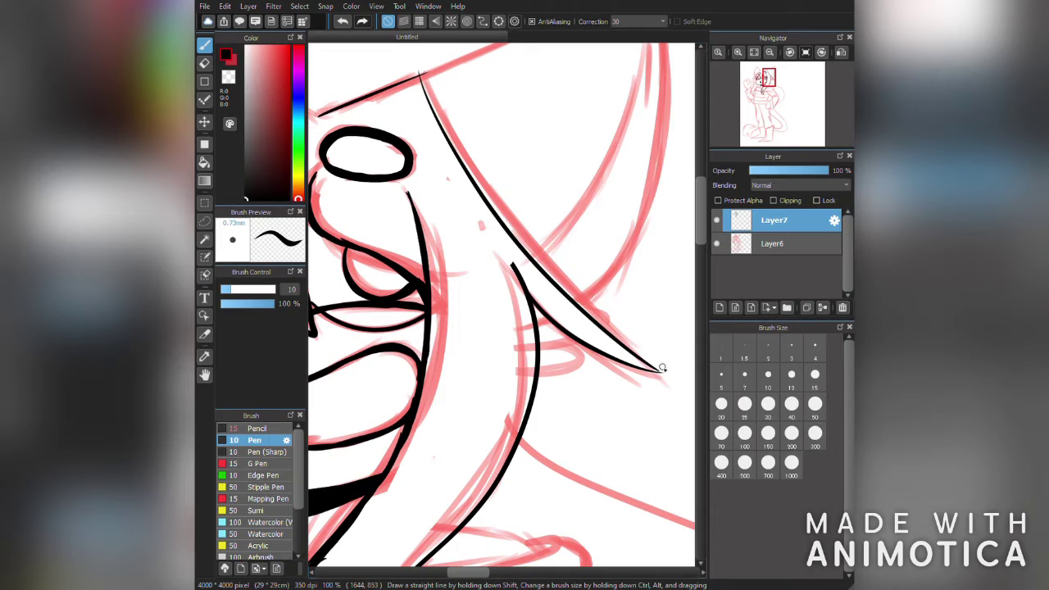
pyautogui.moveTo(648, 366)
pyautogui.mouseDown()
pyautogui.moveTo(628, 350)
pyautogui.moveTo(663, 373)
pyautogui.mouseUp()
pyautogui.moveTo(417, 71); pyautogui.dragTo(476, 189)
pyautogui.moveTo(333, 108); pyautogui.dragTo(422, 73)
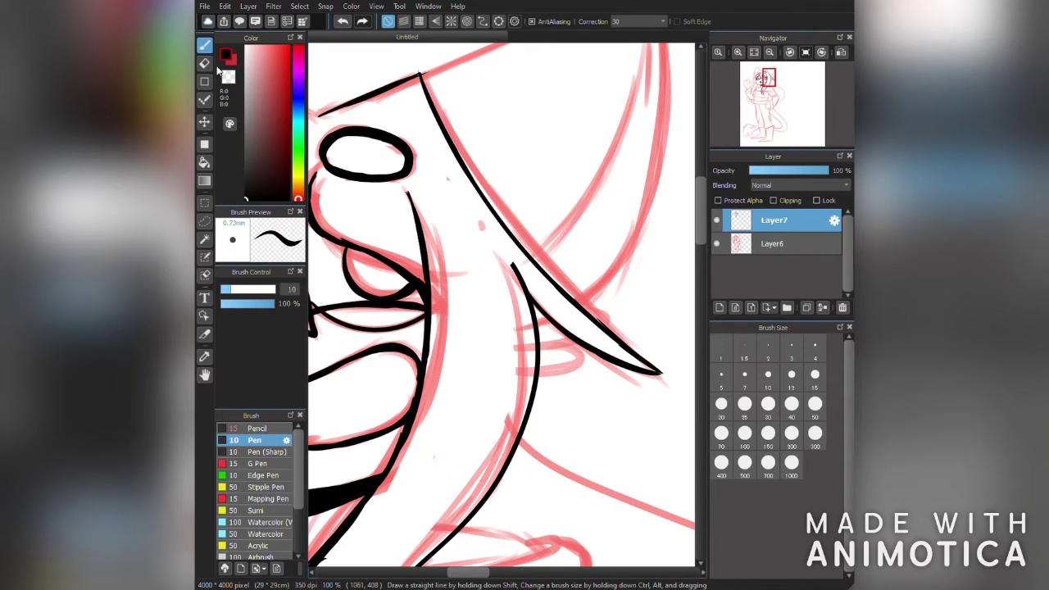
# Ink the head's outline from the crown down to the pointed side tuft on the raised-hand side
pyautogui.moveTo(316, 162); pyautogui.dragTo(619, 228)
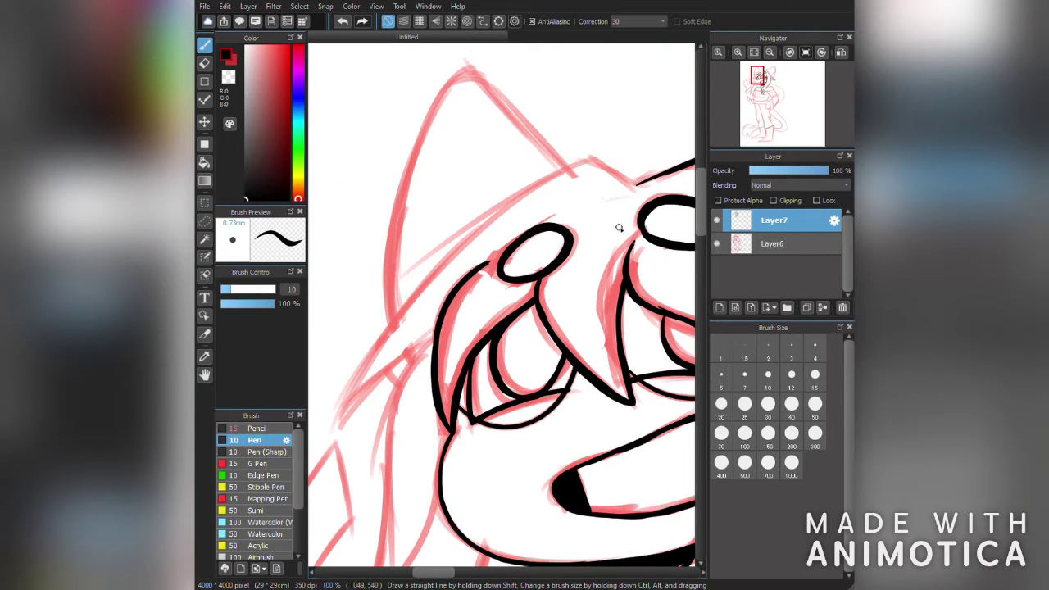
pyautogui.moveTo(605, 158)
pyautogui.mouseDown()
pyautogui.moveTo(484, 225)
pyautogui.moveTo(389, 323)
pyautogui.mouseUp()
pyautogui.click(344, 21)
pyautogui.moveTo(594, 157)
pyautogui.mouseDown()
pyautogui.moveTo(513, 200)
pyautogui.moveTo(328, 419)
pyautogui.moveTo(428, 341)
pyautogui.mouseUp()
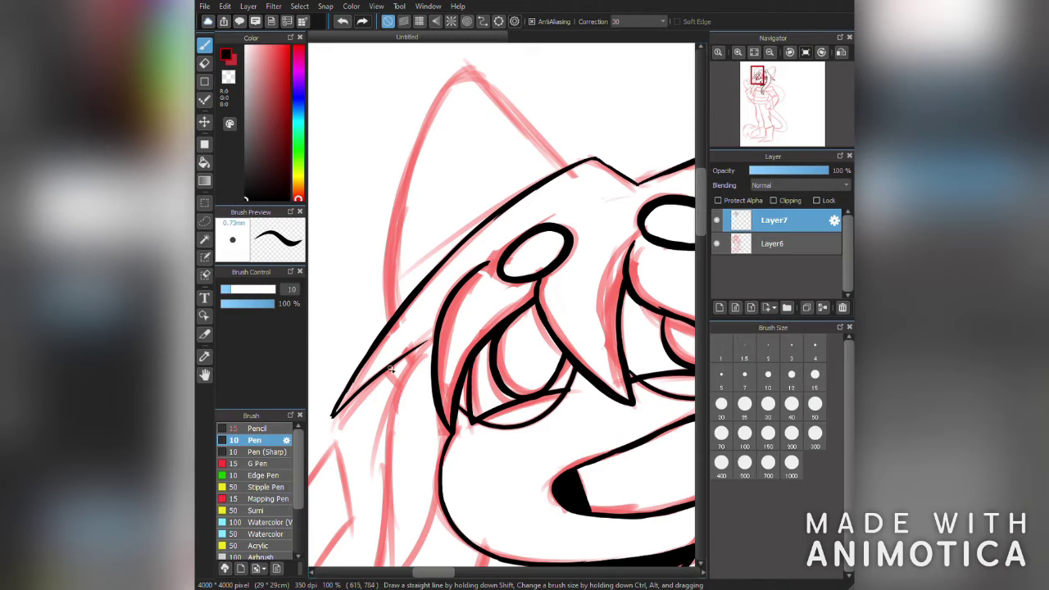
# Ink the long hair lock on the raised-hand side from the cheek down to its forked tip
pyautogui.moveTo(421, 301); pyautogui.dragTo(574, 156)
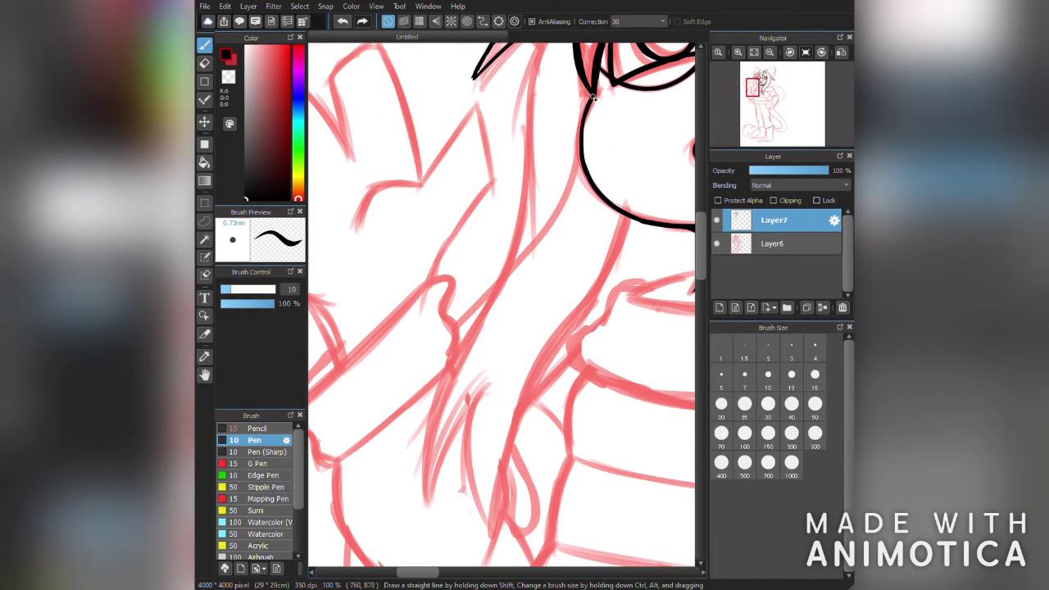
pyautogui.moveTo(580, 156)
pyautogui.mouseDown()
pyautogui.moveTo(504, 269)
pyautogui.moveTo(428, 495)
pyautogui.mouseUp()
pyautogui.moveTo(627, 217); pyautogui.dragTo(488, 555)
pyautogui.moveTo(483, 369); pyautogui.dragTo(488, 555)
pyautogui.moveTo(465, 408)
pyautogui.mouseDown()
pyautogui.moveTo(430, 497)
pyautogui.moveTo(467, 402)
pyautogui.mouseUp()
pyautogui.press('e')
pyautogui.press('b')
pyautogui.moveTo(518, 255)
pyautogui.mouseDown()
pyautogui.moveTo(473, 309)
pyautogui.moveTo(429, 451)
pyautogui.moveTo(425, 489)
pyautogui.mouseUp()
pyautogui.moveTo(522, 264); pyautogui.dragTo(482, 304)
pyautogui.hotkey('ctrl', 'z')
pyautogui.hotkey('ctrl', 'z')
pyautogui.hotkey('ctrl', 'z')
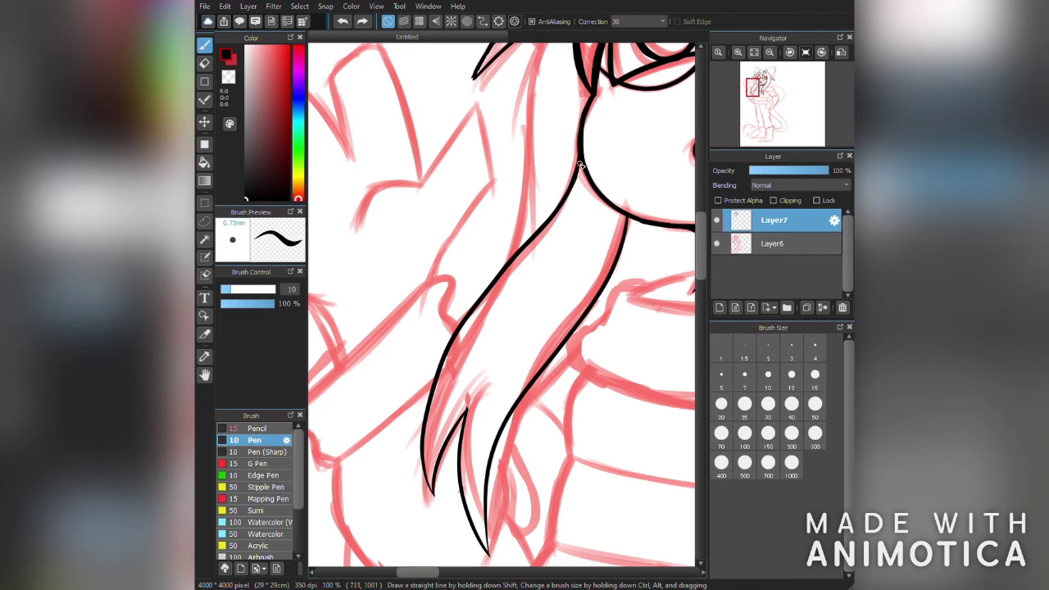
# Thicken the edges and tips of the raised-hand side lock and ink the thin strand behind it
pyautogui.moveTo(437, 374); pyautogui.dragTo(426, 490)
pyautogui.moveTo(459, 424); pyautogui.dragTo(488, 549)
pyautogui.moveTo(462, 479)
pyautogui.mouseDown()
pyautogui.moveTo(482, 541)
pyautogui.moveTo(482, 502)
pyautogui.mouseUp()
pyautogui.moveTo(489, 541)
pyautogui.mouseDown()
pyautogui.moveTo(490, 455)
pyautogui.moveTo(508, 418)
pyautogui.mouseUp()
pyautogui.scroll(5, 471, 512)
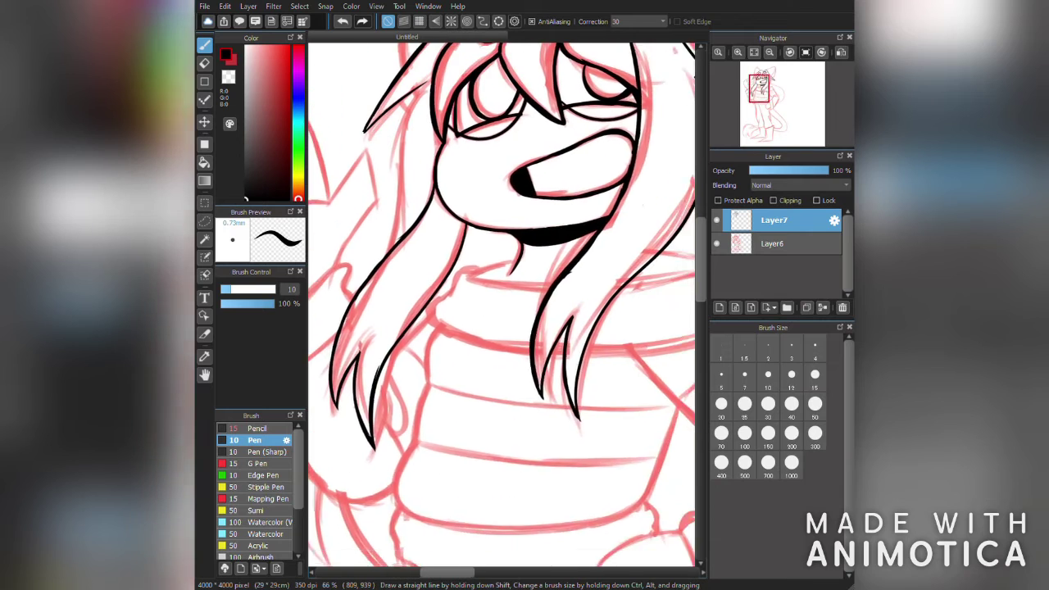
pyautogui.moveTo(526, 121); pyautogui.dragTo(478, 332)
# Ink the sweater's folded collar on the hip-hand side, erase overlap inside the hair lock, and darken the collar's fold
pyautogui.scroll(-3, 478, 301)
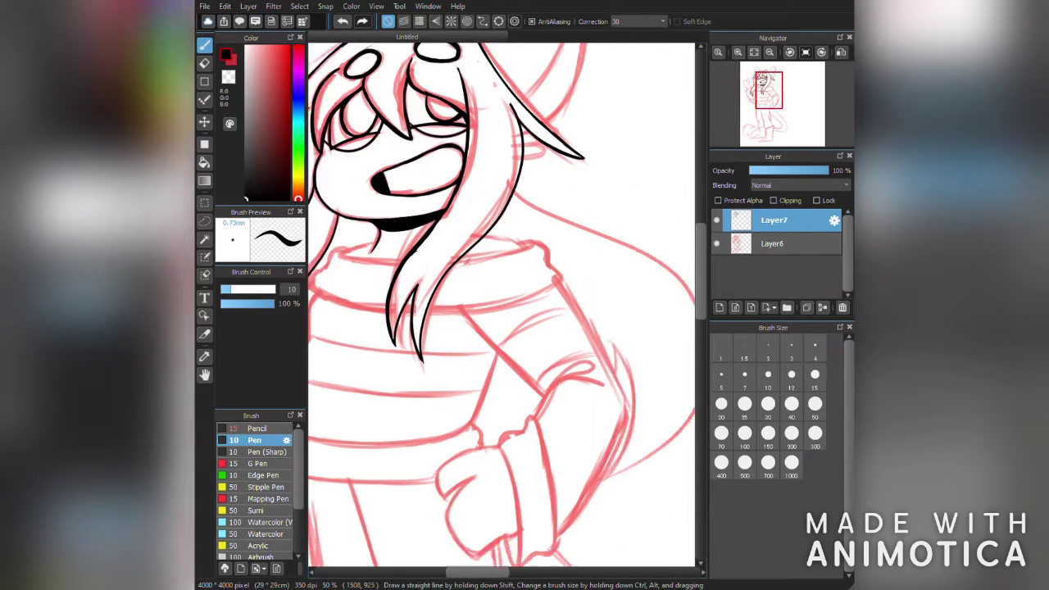
pyautogui.scroll(3, 492, 296)
pyautogui.moveTo(485, 274); pyautogui.dragTo(554, 287)
pyautogui.hotkey('ctrl', 'z')
pyautogui.moveTo(486, 274); pyautogui.dragTo(543, 286)
pyautogui.moveTo(464, 318)
pyautogui.mouseDown()
pyautogui.moveTo(568, 287)
pyautogui.moveTo(612, 305)
pyautogui.moveTo(635, 357)
pyautogui.moveTo(538, 405)
pyautogui.moveTo(418, 417)
pyautogui.moveTo(373, 415)
pyautogui.mouseUp()
pyautogui.press('e')
pyautogui.moveTo(351, 312); pyautogui.dragTo(342, 314)
pyautogui.press('b')
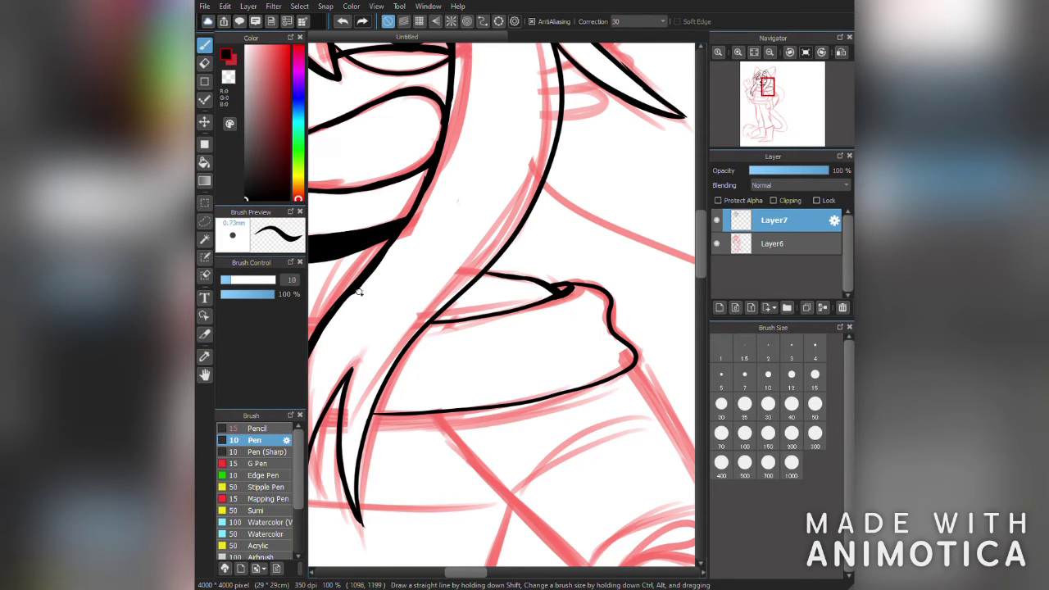
pyautogui.moveTo(391, 416); pyautogui.dragTo(547, 396)
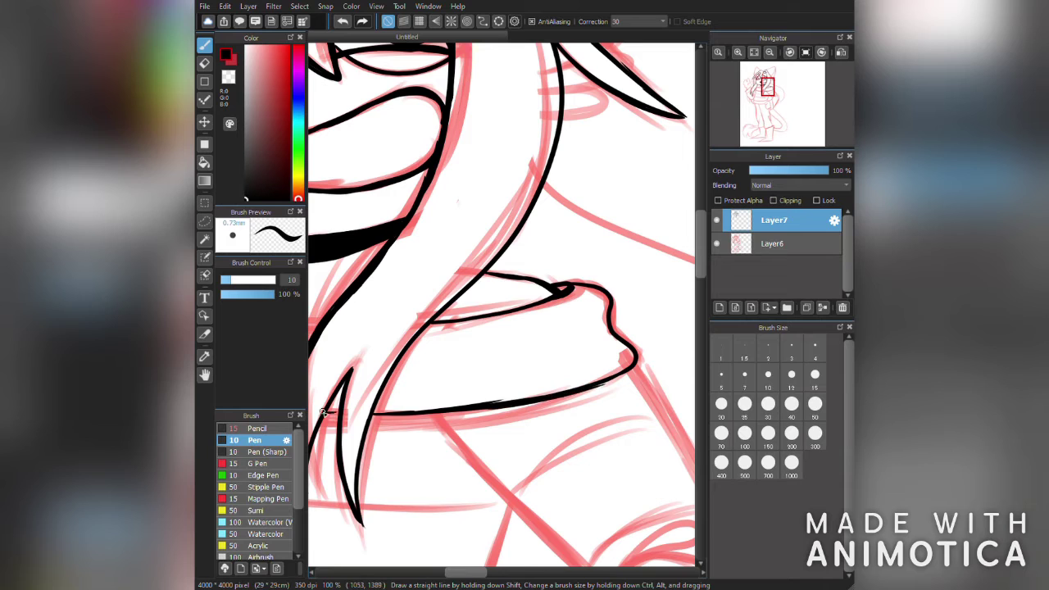
pyautogui.moveTo(562, 261); pyautogui.dragTo(606, 272)
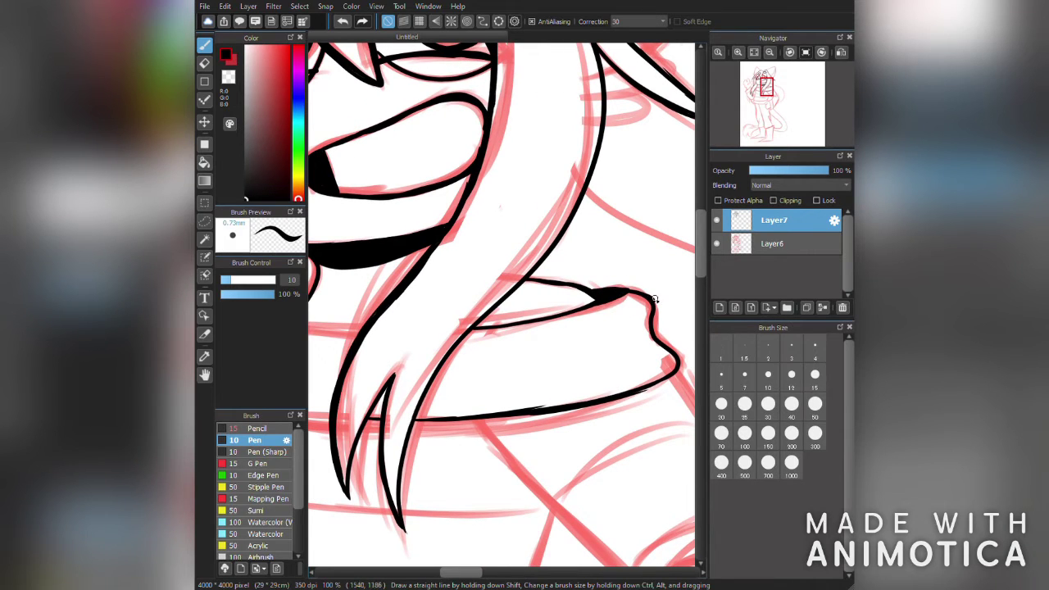
# Ink the collar's opening, bumpy side and lower edge on the raised-hand side, joining it to the hair lock
pyautogui.moveTo(312, 295)
pyautogui.mouseDown()
pyautogui.moveTo(557, 305)
pyautogui.moveTo(473, 344)
pyautogui.moveTo(587, 354)
pyautogui.mouseUp()
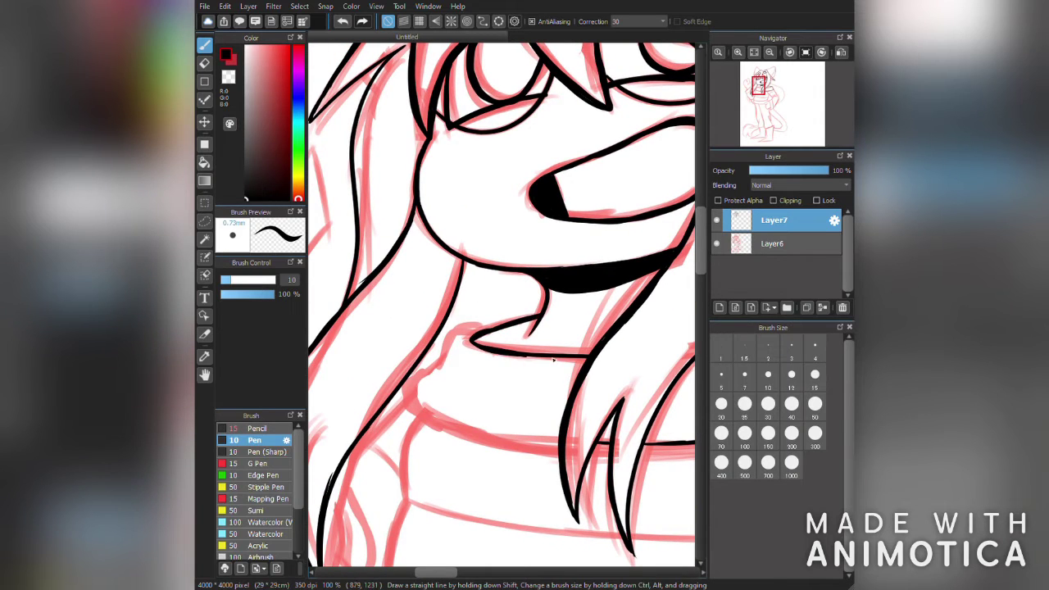
pyautogui.moveTo(453, 333)
pyautogui.mouseDown()
pyautogui.moveTo(409, 404)
pyautogui.moveTo(490, 437)
pyautogui.moveTo(619, 444)
pyautogui.mouseUp()
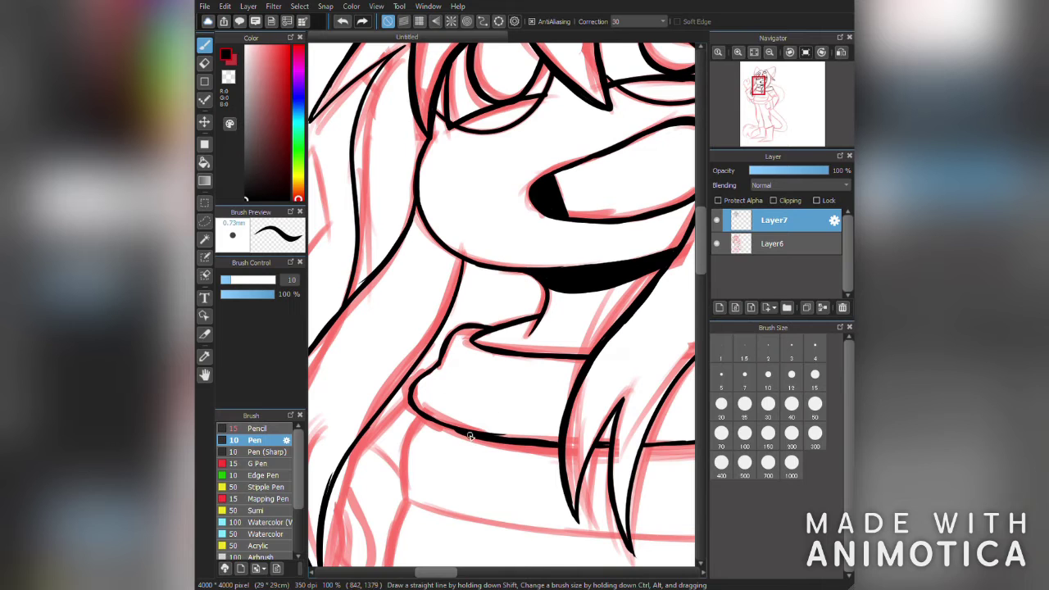
pyautogui.scroll(-5, 483, 383)
pyautogui.scroll(8, 485, 307)
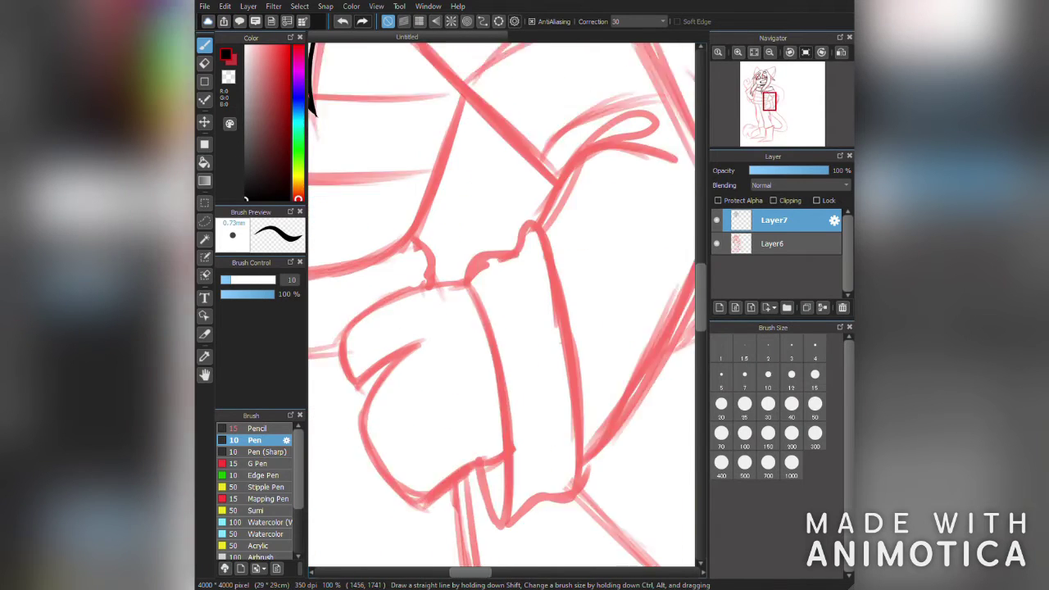
# Ink the hip hand's thumb, fingers and wrist edge, and fill the narrow gap inside the sleeve cuff with black
pyautogui.moveTo(487, 220)
pyautogui.mouseDown()
pyautogui.moveTo(518, 295)
pyautogui.moveTo(529, 419)
pyautogui.moveTo(425, 232)
pyautogui.moveTo(358, 286)
pyautogui.moveTo(411, 299)
pyautogui.moveTo(401, 244)
pyautogui.moveTo(357, 293)
pyautogui.mouseUp()
pyautogui.moveTo(443, 284)
pyautogui.mouseDown()
pyautogui.moveTo(386, 349)
pyautogui.moveTo(429, 431)
pyautogui.moveTo(527, 389)
pyautogui.moveTo(441, 442)
pyautogui.mouseUp()
pyautogui.moveTo(498, 405); pyautogui.dragTo(525, 464)
pyautogui.moveTo(503, 400)
pyautogui.mouseDown()
pyautogui.moveTo(518, 453)
pyautogui.moveTo(527, 393)
pyautogui.mouseUp()
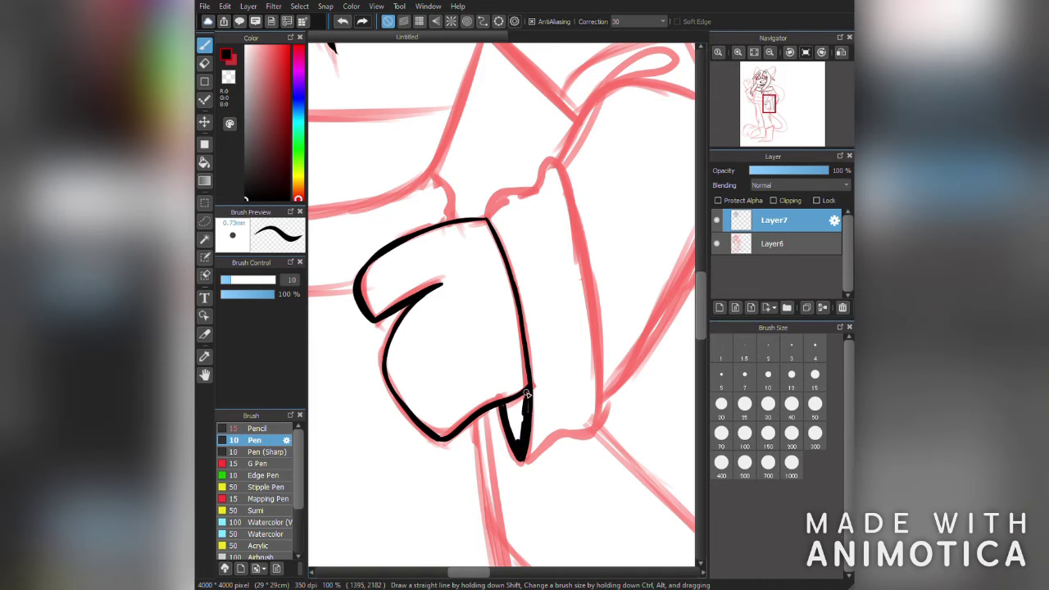
pyautogui.moveTo(510, 433); pyautogui.dragTo(516, 409)
# Ink the hip-hand sleeve's folded cuff with its bumpy upper end, long outer edge and wavy lower end
pyautogui.moveTo(487, 220)
pyautogui.mouseDown()
pyautogui.moveTo(578, 205)
pyautogui.moveTo(601, 418)
pyautogui.mouseUp()
pyautogui.moveTo(520, 462)
pyautogui.mouseDown()
pyautogui.moveTo(599, 408)
pyautogui.moveTo(587, 304)
pyautogui.mouseUp()
pyautogui.moveTo(530, 430); pyautogui.dragTo(416, 523)
# Ink the looped fold at the inside of the bent elbow and the diagonal sleeve edge running up to the collar
pyautogui.moveTo(443, 269)
pyautogui.mouseDown()
pyautogui.moveTo(469, 213)
pyautogui.moveTo(574, 185)
pyautogui.moveTo(685, 281)
pyautogui.mouseUp()
pyautogui.moveTo(390, 135); pyautogui.dragTo(516, 279)
pyautogui.hotkey('ctrl', 'z')
pyautogui.moveTo(464, 221)
pyautogui.mouseDown()
pyautogui.moveTo(555, 308)
pyautogui.moveTo(620, 275)
pyautogui.mouseUp()
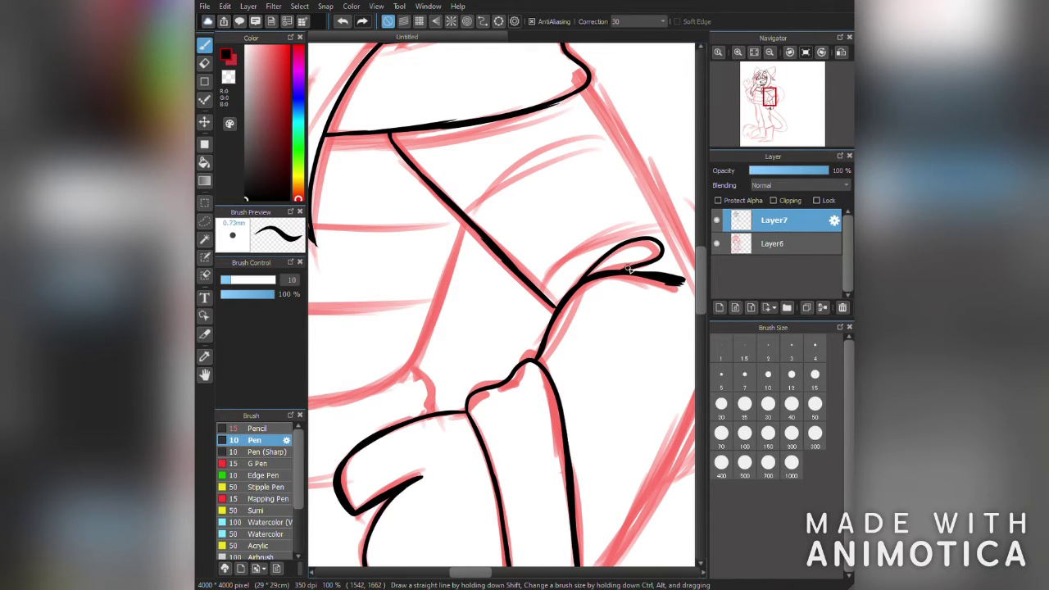
pyautogui.moveTo(672, 297); pyautogui.dragTo(480, 281)
pyautogui.moveTo(535, 313)
pyautogui.mouseDown()
pyautogui.moveTo(399, 74)
pyautogui.moveTo(535, 318)
pyautogui.moveTo(597, 197)
pyautogui.moveTo(541, 318)
pyautogui.mouseUp()
pyautogui.hotkey('ctrl', 'z')
# Ink the bent sleeve's outer edge around the elbow to the cuff and two curved stripes across the upper sleeve
pyautogui.moveTo(596, 200)
pyautogui.mouseDown()
pyautogui.moveTo(529, 341)
pyautogui.moveTo(453, 456)
pyautogui.mouseUp()
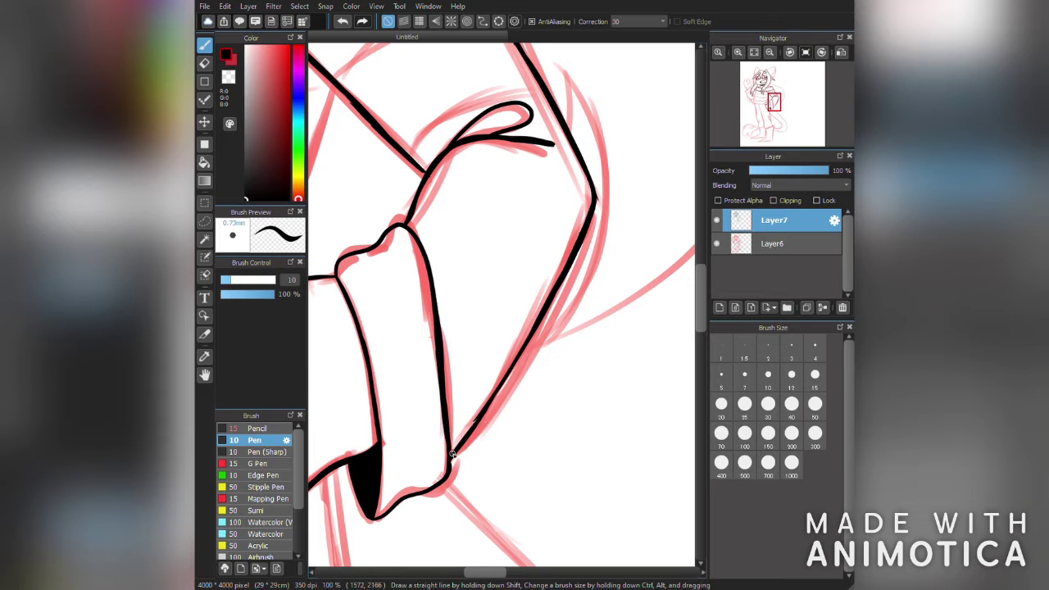
pyautogui.moveTo(533, 269); pyautogui.dragTo(594, 392)
pyautogui.moveTo(394, 202)
pyautogui.mouseDown()
pyautogui.moveTo(463, 151)
pyautogui.moveTo(549, 127)
pyautogui.mouseUp()
pyautogui.moveTo(471, 274)
pyautogui.mouseDown()
pyautogui.moveTo(596, 208)
pyautogui.moveTo(632, 253)
pyautogui.mouseUp()
pyautogui.hotkey('ctrl', 'z')
pyautogui.moveTo(395, 197); pyautogui.dragTo(545, 132)
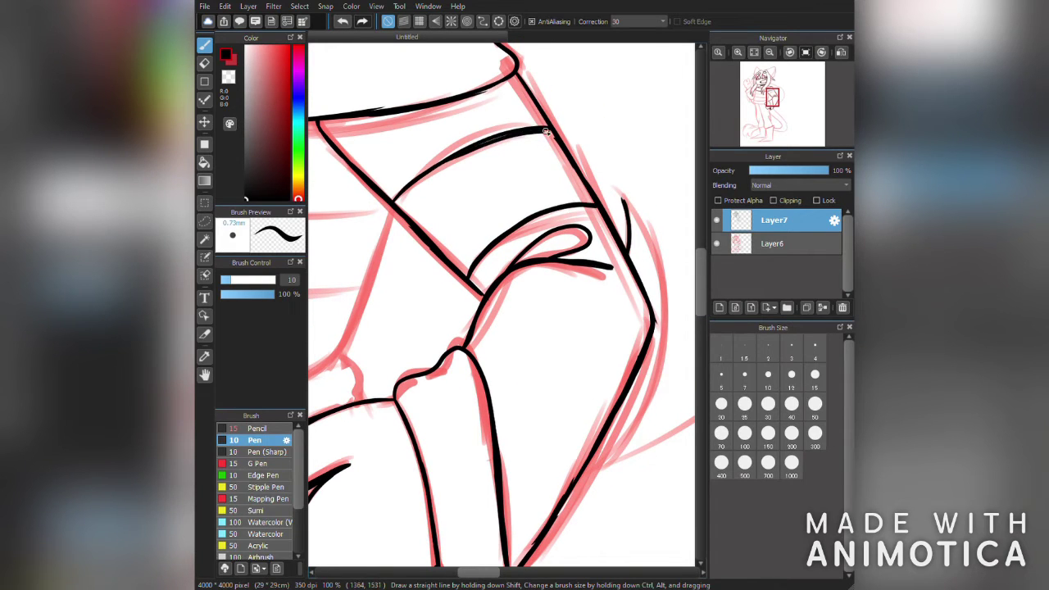
pyautogui.click(343, 21)
pyautogui.moveTo(394, 201)
pyautogui.mouseDown()
pyautogui.moveTo(471, 148)
pyautogui.moveTo(529, 128)
pyautogui.moveTo(545, 208)
pyautogui.moveTo(605, 207)
pyautogui.mouseUp()
# Ink the sweater torso's bumpy side edge on the raised-hand side, from the collar down past the stripes
pyautogui.moveTo(442, 120); pyautogui.dragTo(433, 197)
pyautogui.moveTo(434, 189); pyautogui.dragTo(441, 119)
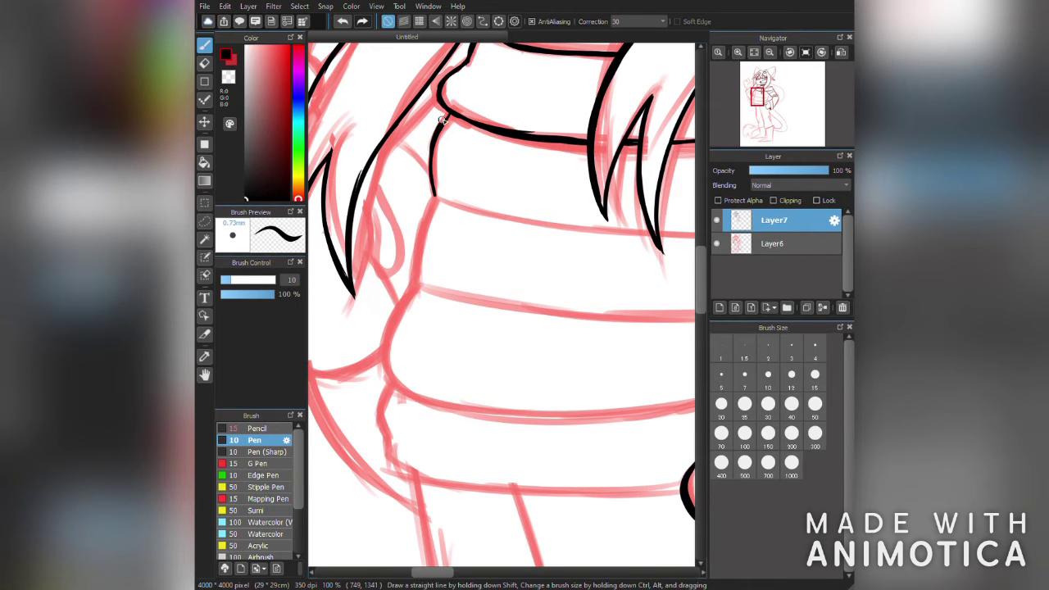
pyautogui.moveTo(433, 194); pyautogui.dragTo(384, 378)
pyautogui.moveTo(412, 284); pyautogui.dragTo(393, 381)
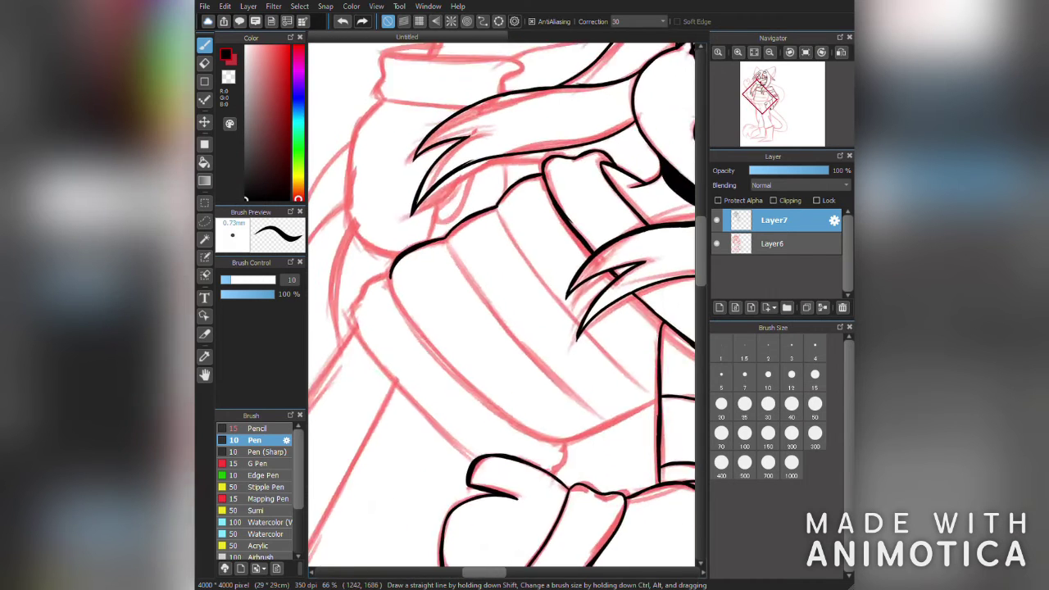
# Ink the long curved line above the sweater's bottom band, redrawing the stroke until it follows the sketch
pyautogui.moveTo(414, 75)
pyautogui.mouseDown()
pyautogui.moveTo(392, 132)
pyautogui.moveTo(390, 218)
pyautogui.mouseUp()
pyautogui.hotkey('ctrl', 'z')
pyautogui.moveTo(391, 146); pyautogui.dragTo(399, 332)
pyautogui.hotkey('ctrl', 'z')
pyautogui.moveTo(392, 238); pyautogui.dragTo(397, 320)
pyautogui.moveTo(390, 284)
pyautogui.mouseDown()
pyautogui.moveTo(410, 365)
pyautogui.moveTo(447, 442)
pyautogui.mouseUp()
pyautogui.moveTo(401, 324)
pyautogui.mouseDown()
pyautogui.moveTo(412, 347)
pyautogui.moveTo(492, 287)
pyautogui.mouseUp()
# Ink the torso's side edge on the hip-hand side and the short band bulge that meets the hand
pyautogui.moveTo(592, 233)
pyautogui.mouseDown()
pyautogui.moveTo(604, 200)
pyautogui.moveTo(544, 333)
pyautogui.mouseUp()
pyautogui.moveTo(569, 292)
pyautogui.mouseDown()
pyautogui.moveTo(538, 344)
pyautogui.moveTo(554, 316)
pyautogui.mouseUp()
pyautogui.moveTo(544, 333); pyautogui.dragTo(562, 373)
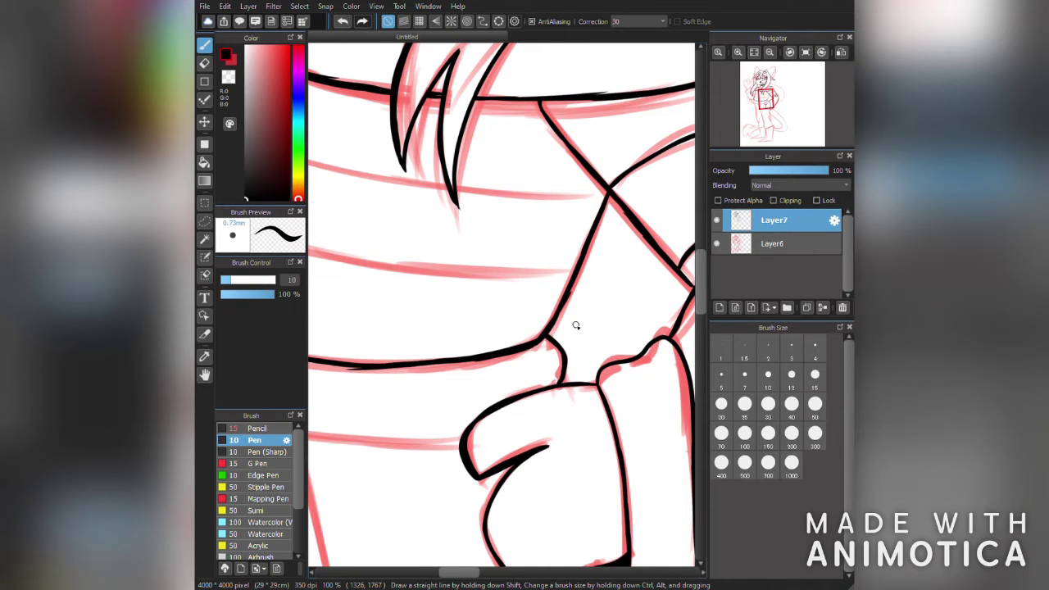
pyautogui.moveTo(577, 326); pyautogui.dragTo(623, 386)
# Ink two curved stripes across the sweater torso and erase the lower stripe's overshoot at the side edge
pyautogui.moveTo(584, 220); pyautogui.dragTo(391, 333)
pyautogui.moveTo(327, 347)
pyautogui.mouseDown()
pyautogui.moveTo(474, 325)
pyautogui.moveTo(617, 277)
pyautogui.mouseUp()
pyautogui.moveTo(537, 306); pyautogui.dragTo(686, 244)
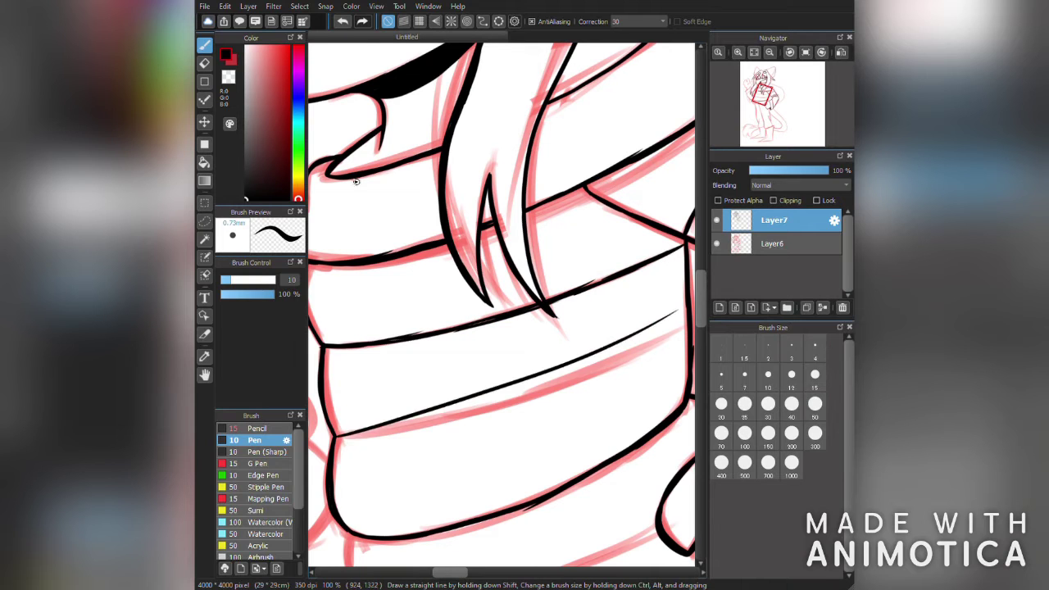
pyautogui.moveTo(338, 437); pyautogui.dragTo(687, 324)
pyautogui.scroll(2, 621, 292)
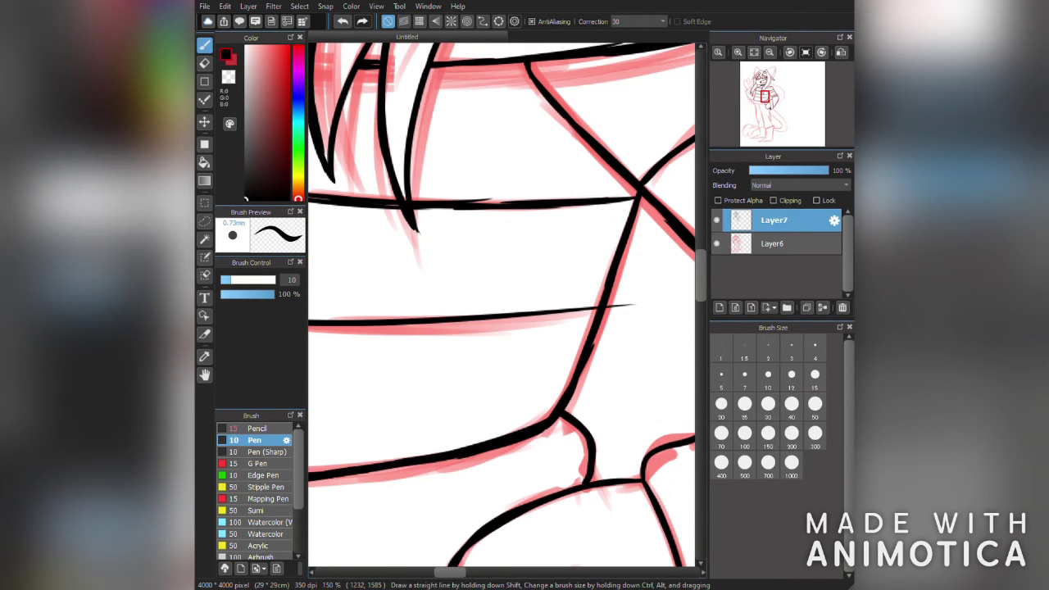
pyautogui.press('e')
pyautogui.press('b')
# Ink the thin strand behind the raised-hand side lock, the teardrop sleeve fold and the short lines joining the torso
pyautogui.scroll(-2, 588, 227)
pyautogui.scroll(1, 497, 292)
pyautogui.moveTo(498, 389); pyautogui.dragTo(513, 333)
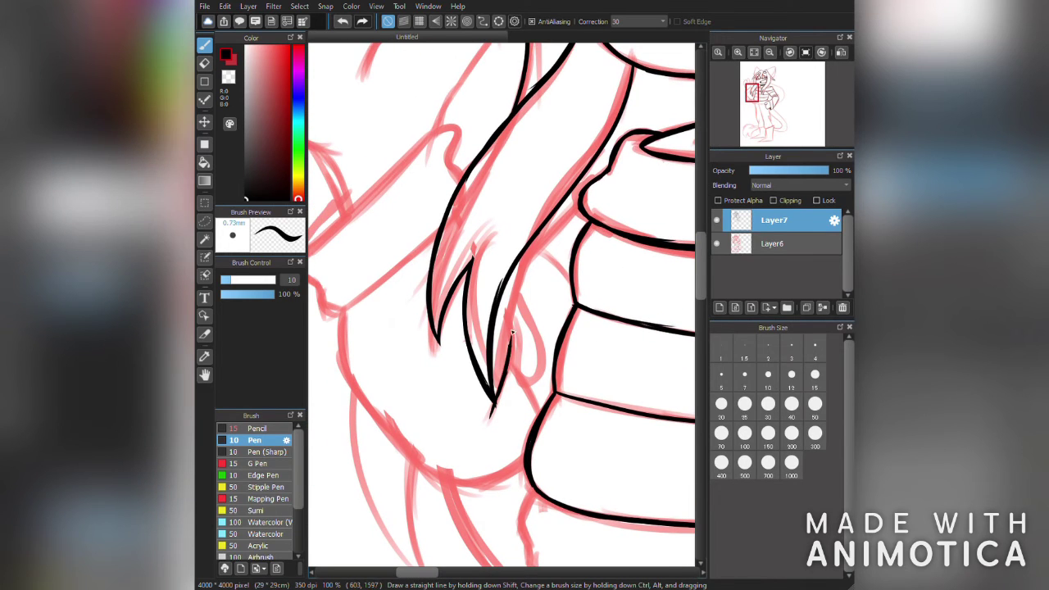
pyautogui.moveTo(579, 205); pyautogui.dragTo(505, 278)
pyautogui.moveTo(515, 367); pyautogui.dragTo(528, 321)
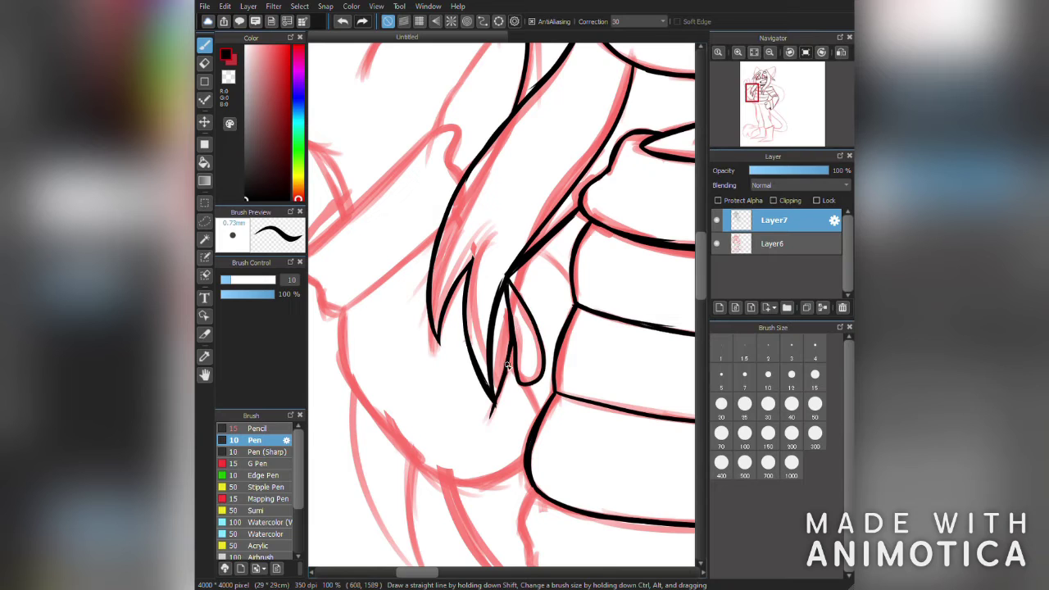
pyautogui.moveTo(537, 248); pyautogui.dragTo(572, 295)
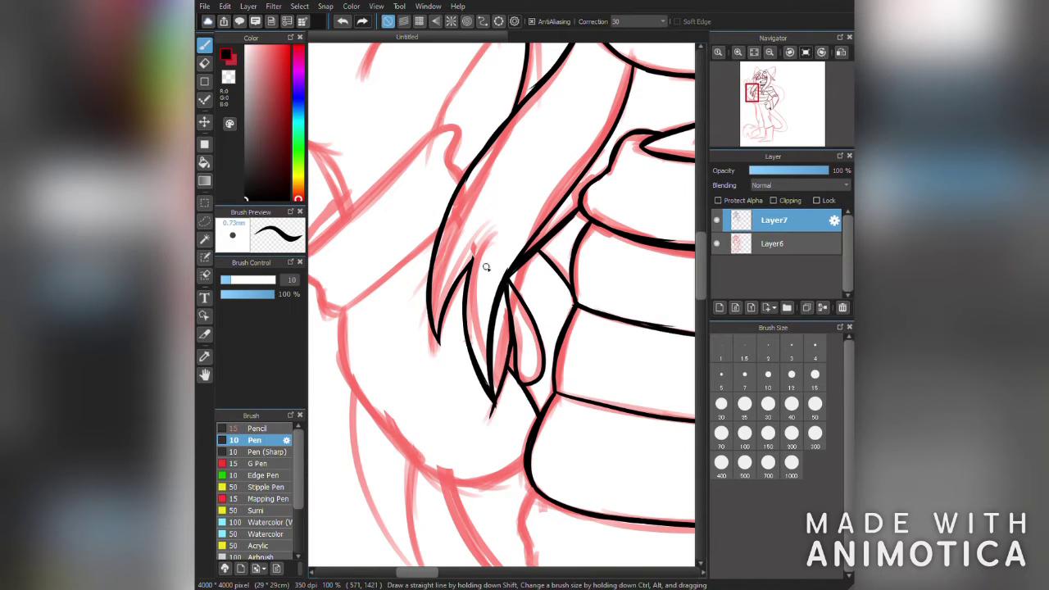
# Ink the raised arm's slanted cuff with wavy ends and the rounded underside of its sleeve back to the torso
pyautogui.moveTo(486, 267); pyautogui.dragTo(573, 284)
pyautogui.moveTo(522, 141)
pyautogui.mouseDown()
pyautogui.moveTo(387, 259)
pyautogui.moveTo(504, 156)
pyautogui.moveTo(459, 199)
pyautogui.mouseUp()
pyautogui.moveTo(396, 287)
pyautogui.mouseDown()
pyautogui.moveTo(410, 305)
pyautogui.moveTo(520, 244)
pyautogui.mouseUp()
pyautogui.moveTo(541, 139); pyautogui.dragTo(547, 194)
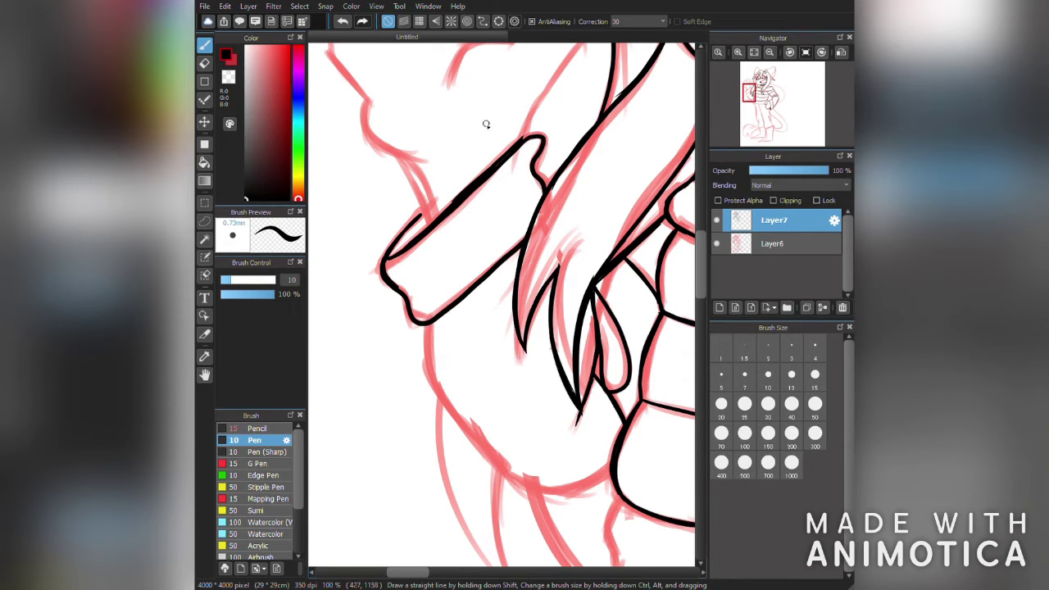
pyautogui.moveTo(427, 324)
pyautogui.mouseDown()
pyautogui.moveTo(502, 467)
pyautogui.moveTo(443, 406)
pyautogui.moveTo(498, 465)
pyautogui.moveTo(607, 477)
pyautogui.moveTo(620, 589)
pyautogui.mouseUp()
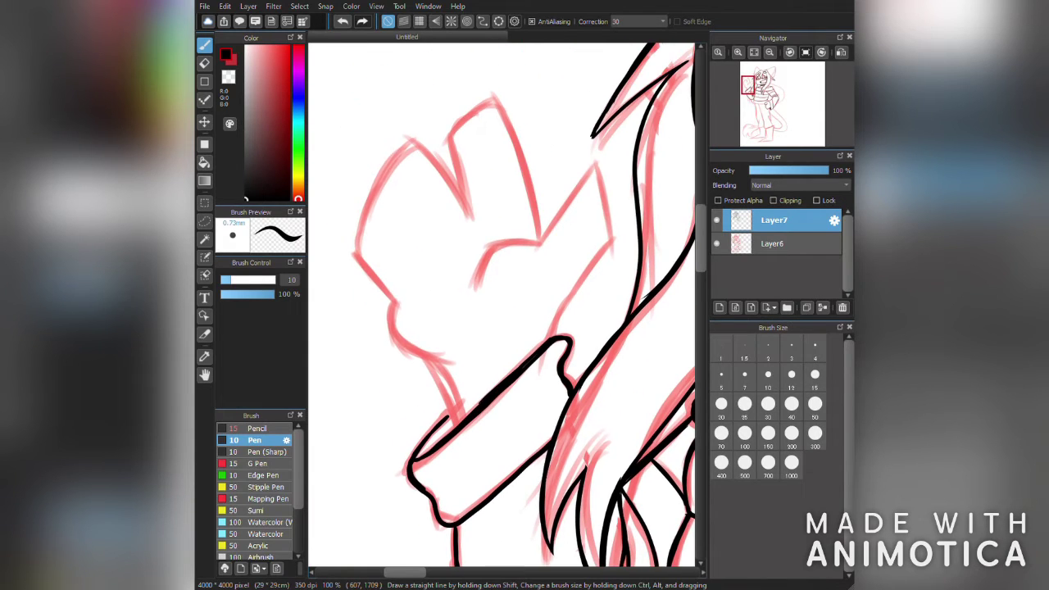
# Ink the raised hand's fingers, palm crease and wrist down to the cuff, cleaning up the middle finger's line with the eraser
pyautogui.moveTo(538, 242)
pyautogui.mouseDown()
pyautogui.moveTo(596, 166)
pyautogui.moveTo(608, 236)
pyautogui.moveTo(554, 338)
pyautogui.moveTo(481, 266)
pyautogui.moveTo(474, 283)
pyautogui.moveTo(509, 139)
pyautogui.moveTo(496, 99)
pyautogui.moveTo(453, 187)
pyautogui.moveTo(464, 207)
pyautogui.mouseUp()
pyautogui.moveTo(395, 303)
pyautogui.mouseDown()
pyautogui.moveTo(357, 234)
pyautogui.moveTo(406, 150)
pyautogui.moveTo(445, 179)
pyautogui.mouseUp()
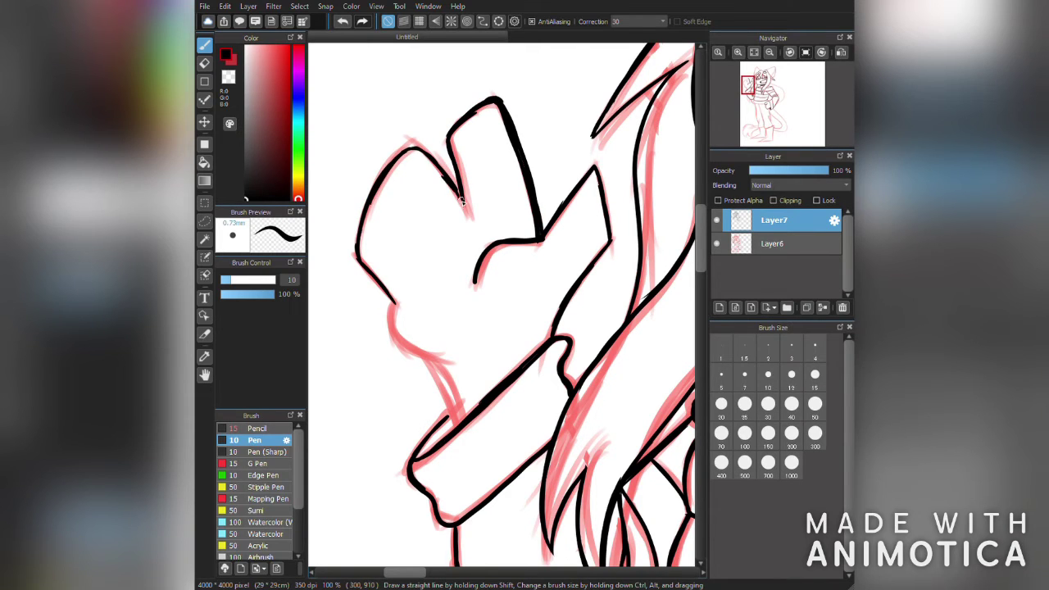
pyautogui.press('e')
pyautogui.moveTo(490, 104)
pyautogui.mouseDown()
pyautogui.moveTo(503, 95)
pyautogui.moveTo(450, 129)
pyautogui.mouseUp()
pyautogui.press('b')
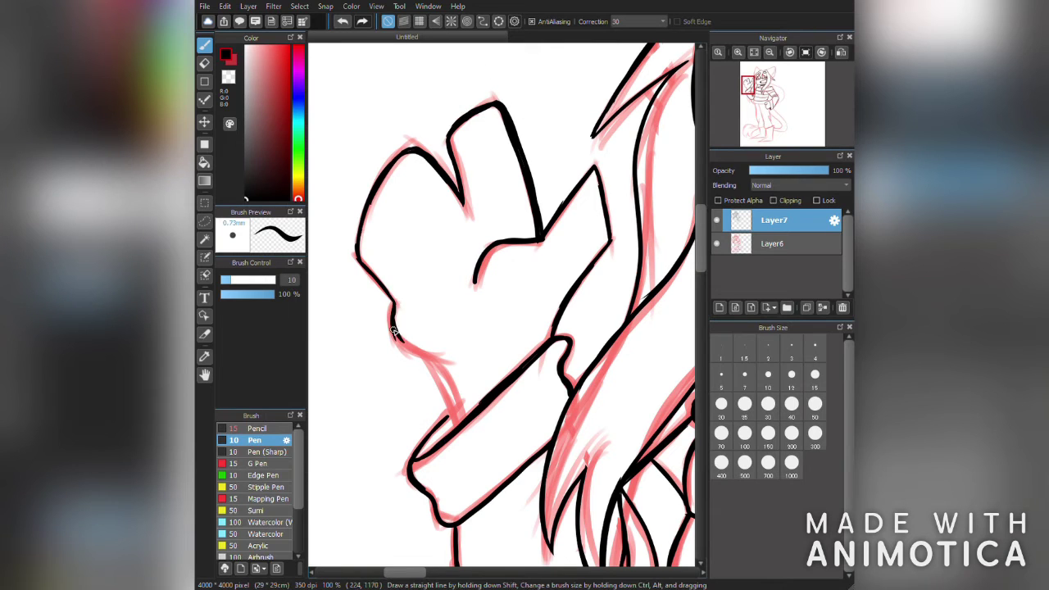
pyautogui.moveTo(435, 363); pyautogui.dragTo(456, 418)
pyautogui.moveTo(424, 452); pyautogui.dragTo(460, 404)
# Ink the sweater's bottom band on the raised-hand side and its hem across to the hip hand, tidying the end
pyautogui.scroll(-2, 445, 429)
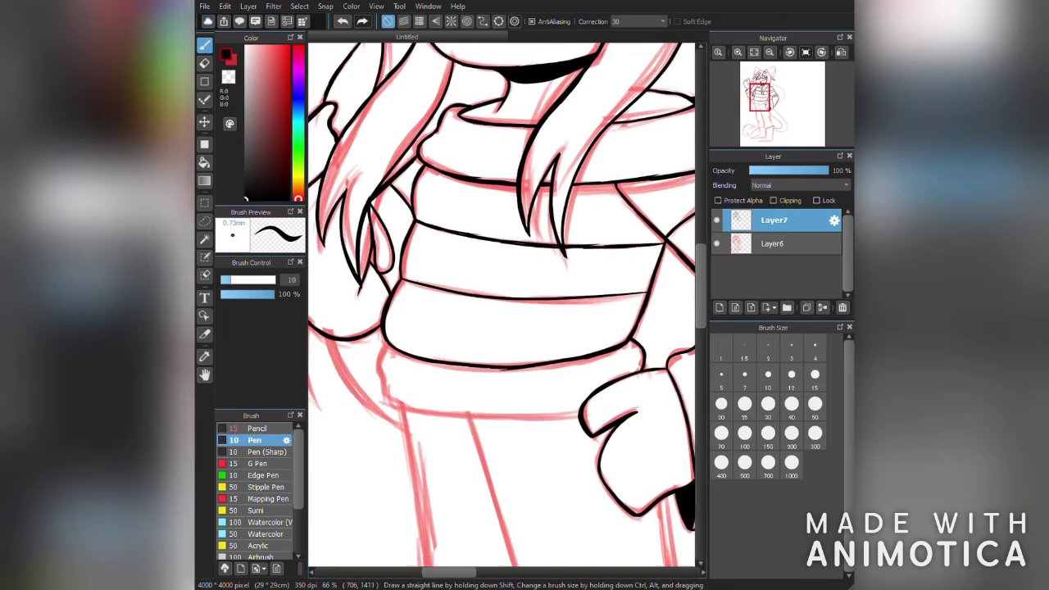
pyautogui.moveTo(364, 351); pyautogui.dragTo(369, 331)
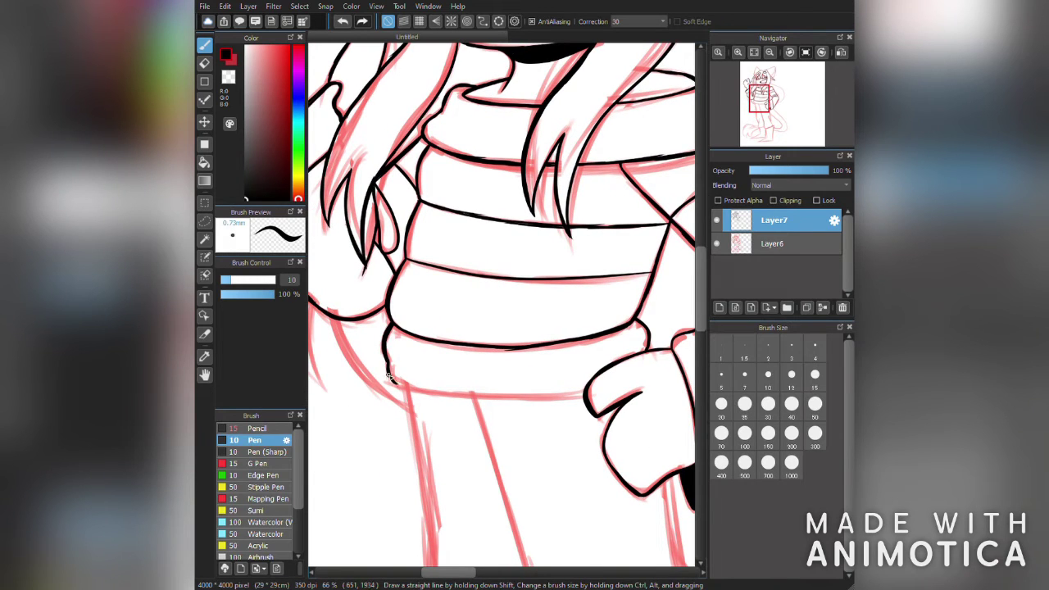
pyautogui.moveTo(456, 397); pyautogui.dragTo(584, 400)
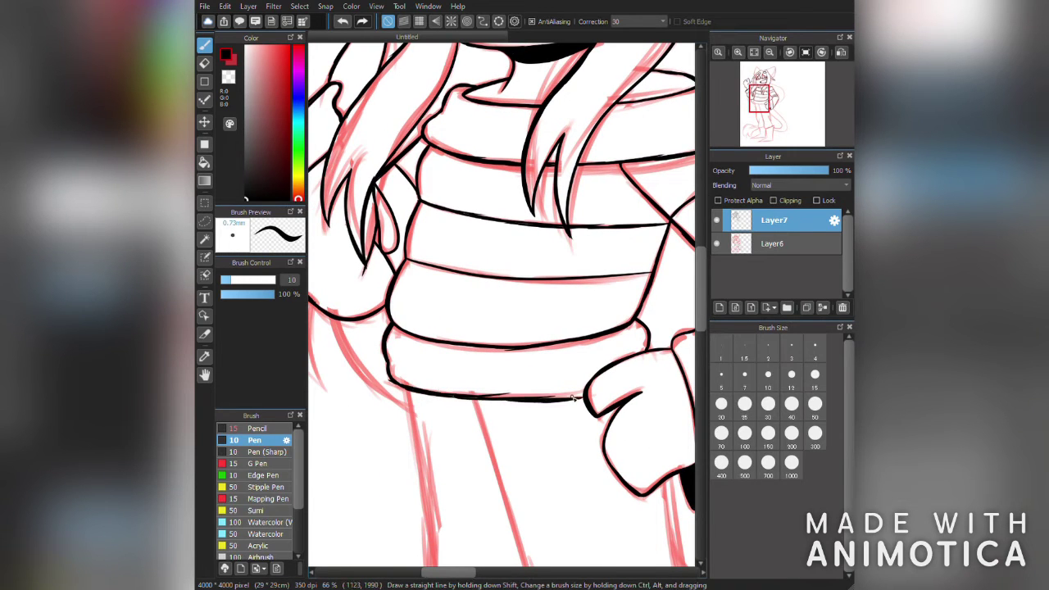
pyautogui.press('e')
pyautogui.press('b')
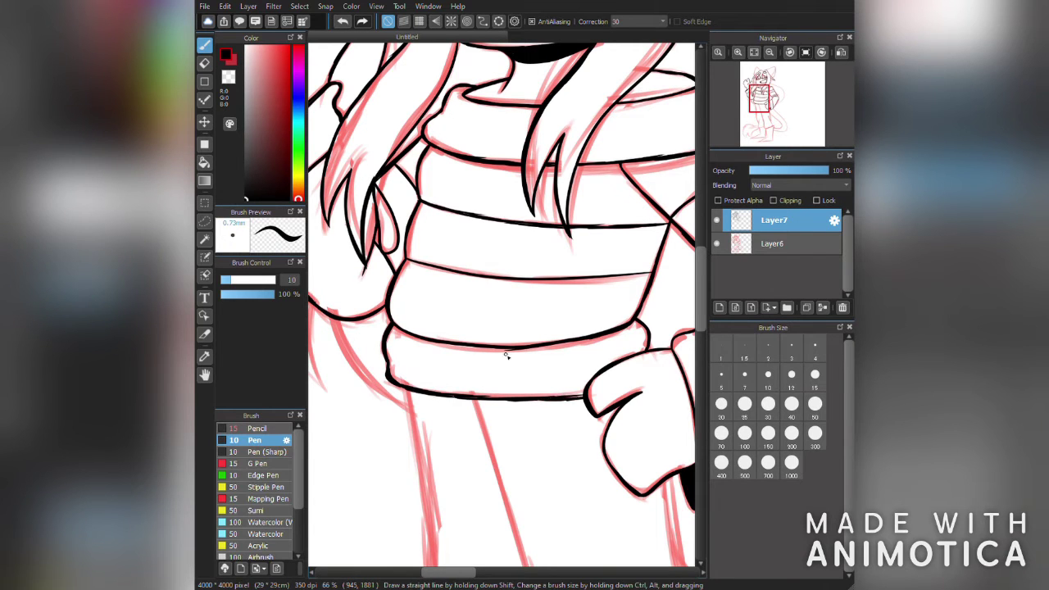
# Ink and thicken the large rounded curve behind the hip-hand arm, from the hair down to below the elbow
pyautogui.scroll(-3, 401, 387)
pyautogui.scroll(2, 459, 345)
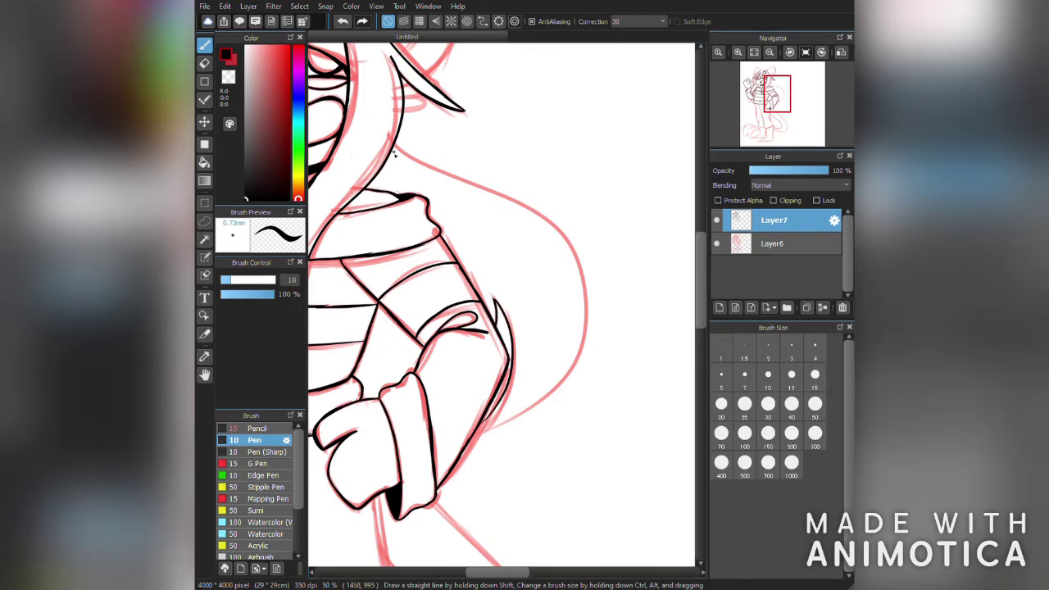
pyautogui.moveTo(395, 146); pyautogui.dragTo(513, 423)
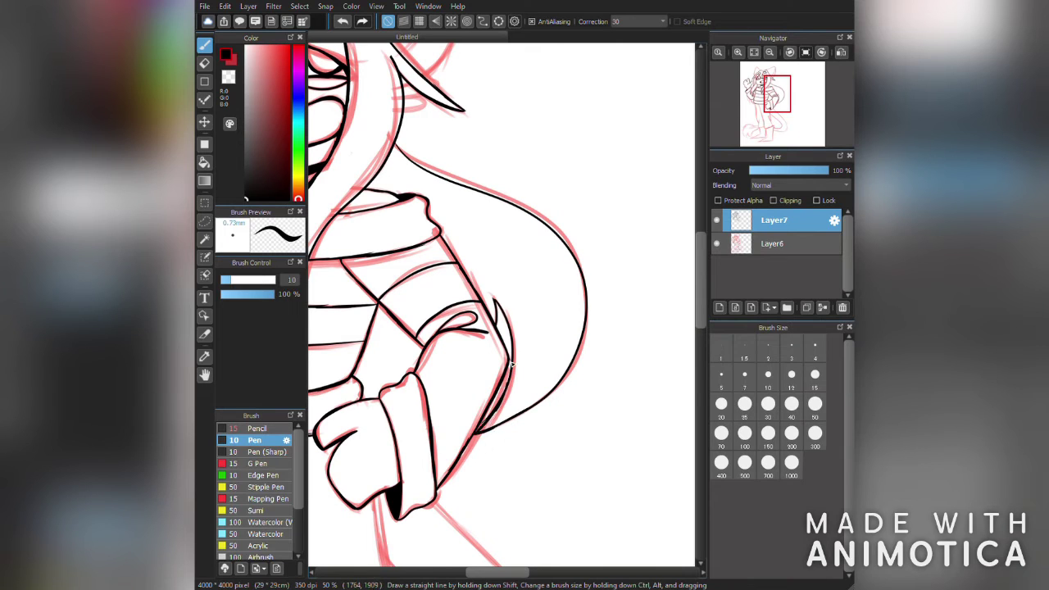
pyautogui.moveTo(395, 141)
pyautogui.mouseDown()
pyautogui.moveTo(417, 164)
pyautogui.moveTo(487, 195)
pyautogui.mouseUp()
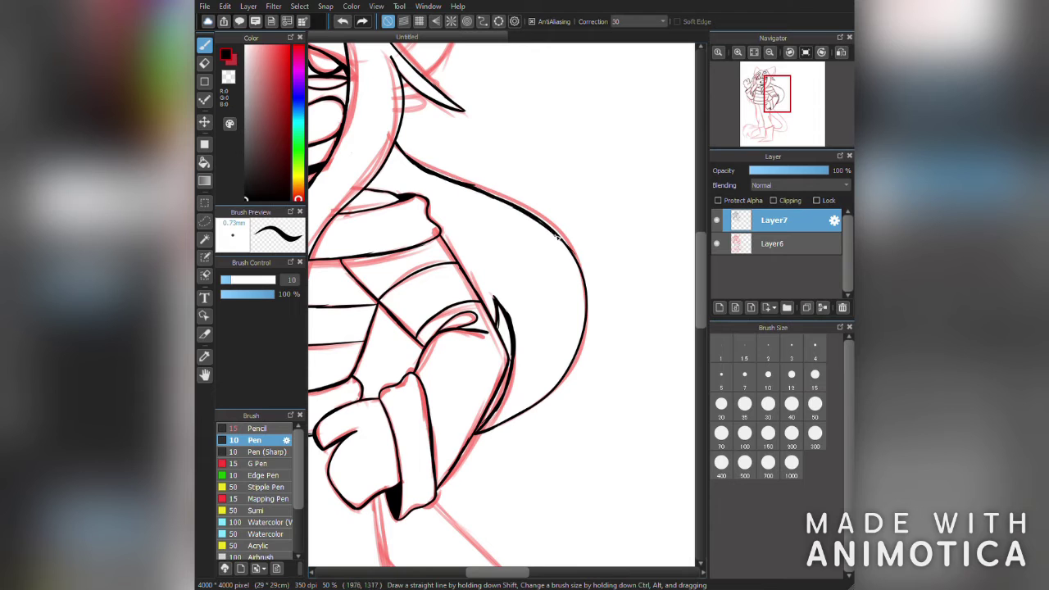
pyautogui.moveTo(589, 312); pyautogui.dragTo(537, 410)
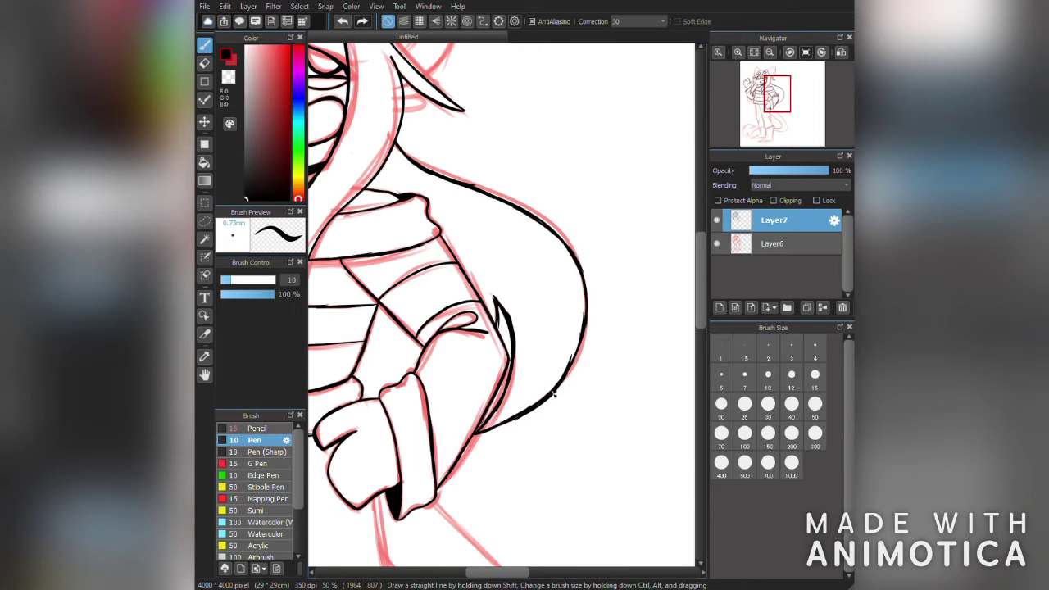
# Ink the outline of the cat ear on the hip-hand side and the small shape beneath the pointed hair tip
pyautogui.scroll(10, 494, 327)
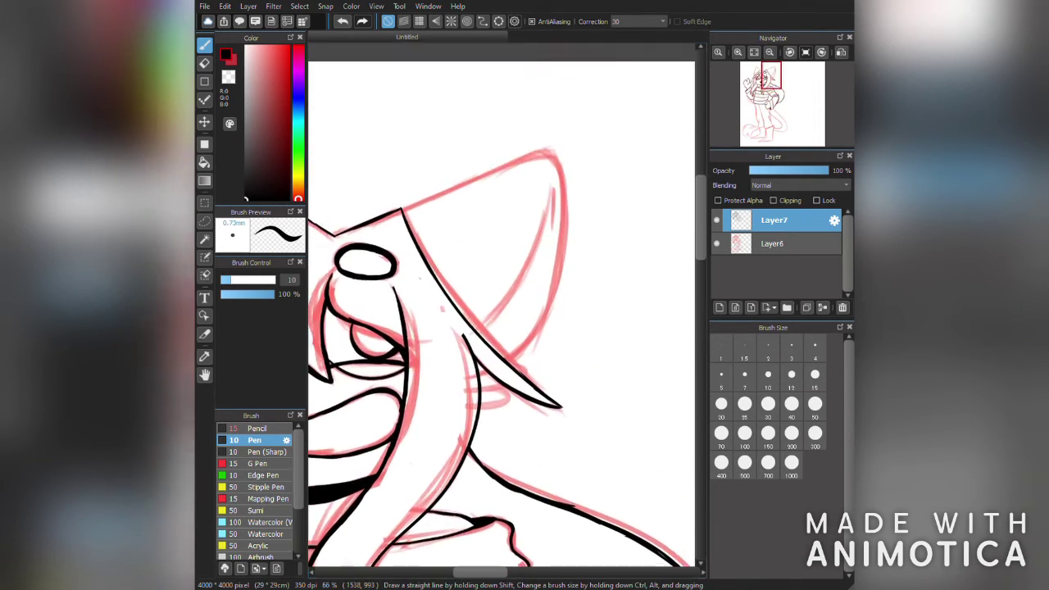
pyautogui.moveTo(366, 173)
pyautogui.mouseDown()
pyautogui.moveTo(565, 92)
pyautogui.moveTo(601, 101)
pyautogui.mouseUp()
pyautogui.moveTo(612, 151)
pyautogui.mouseDown()
pyautogui.moveTo(594, 279)
pyautogui.moveTo(527, 397)
pyautogui.mouseUp()
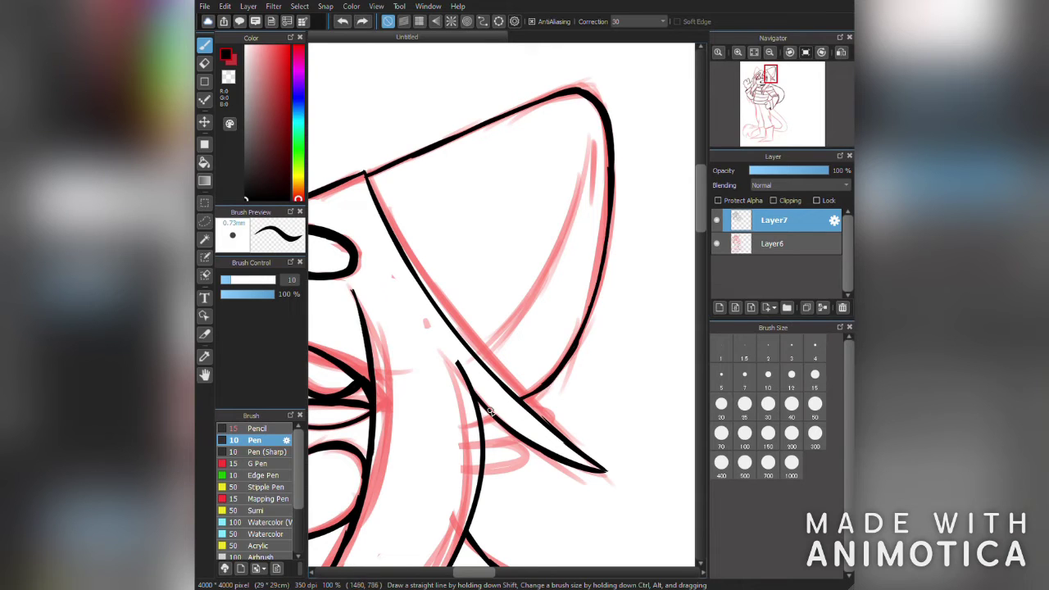
pyautogui.moveTo(514, 441); pyautogui.dragTo(503, 469)
# Ink the curved inner line of the cat ear on the hip-hand side, undoing the rejected strokes
pyautogui.moveTo(596, 152); pyautogui.dragTo(479, 356)
pyautogui.hotkey('ctrl', 'z')
pyautogui.hotkey('ctrl', 'z')
pyautogui.hotkey('ctrl', 'z')
pyautogui.moveTo(573, 143)
pyautogui.mouseDown()
pyautogui.moveTo(484, 350)
pyautogui.moveTo(579, 207)
pyautogui.mouseUp()
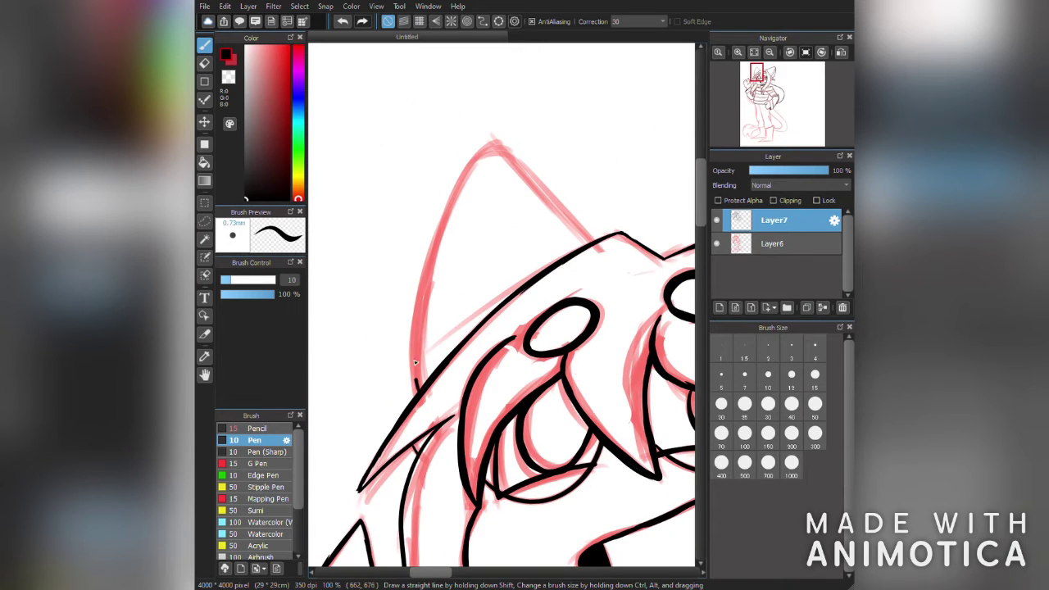
# Ink the outline of the cat ear on the raised-hand side, replacing its first short stroke
pyautogui.hotkey('ctrl', 'z')
pyautogui.moveTo(415, 378)
pyautogui.mouseDown()
pyautogui.moveTo(496, 151)
pyautogui.moveTo(586, 246)
pyautogui.mouseUp()
pyautogui.moveTo(506, 158)
pyautogui.mouseDown()
pyautogui.moveTo(454, 205)
pyautogui.moveTo(417, 337)
pyautogui.moveTo(420, 387)
pyautogui.mouseUp()
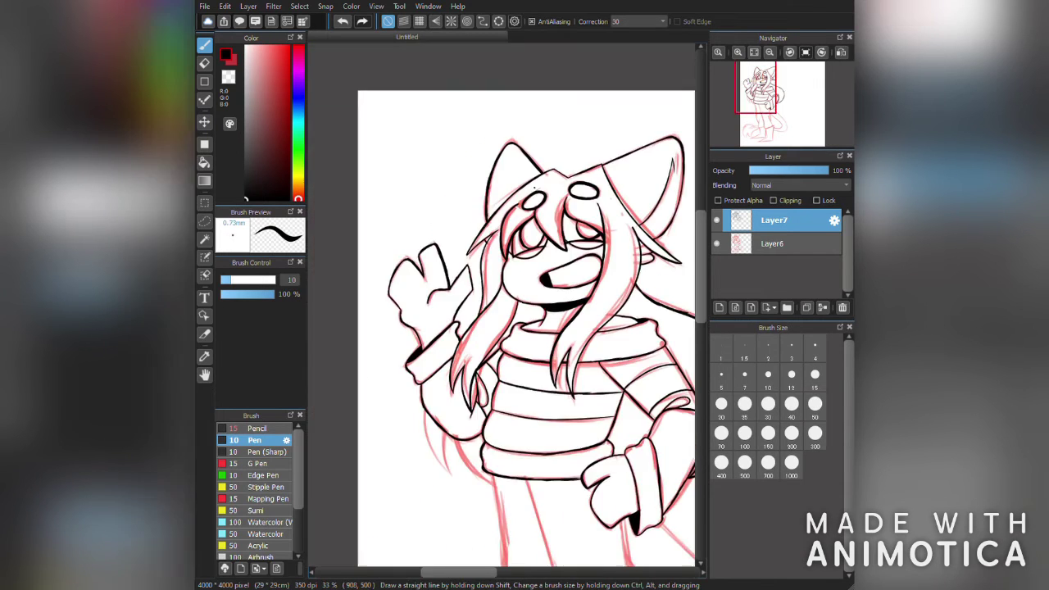
# Ink the rounded hem and lower sides of the trouser leg below the hip hand, replacing the first attempt
pyautogui.scroll(5, 611, 429)
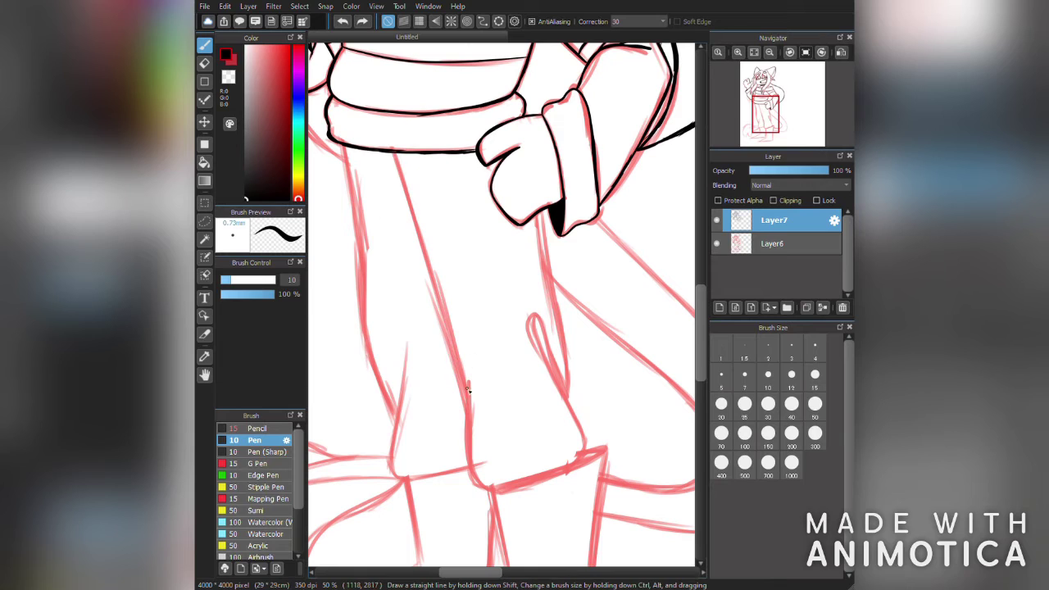
pyautogui.moveTo(492, 488); pyautogui.dragTo(579, 436)
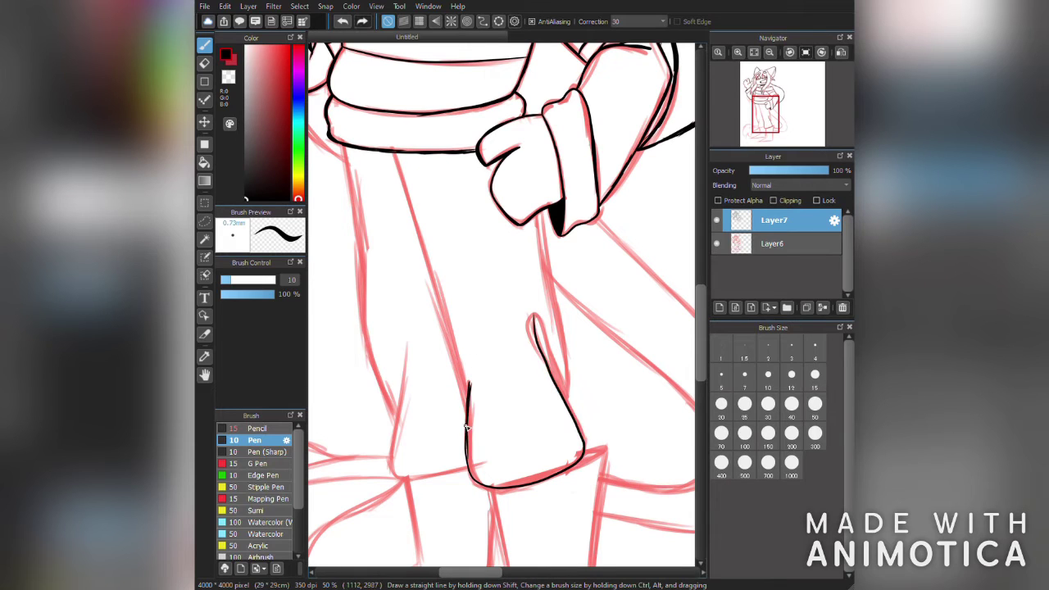
pyautogui.hotkey('ctrl', 'z')
pyautogui.scroll(1, 484, 485)
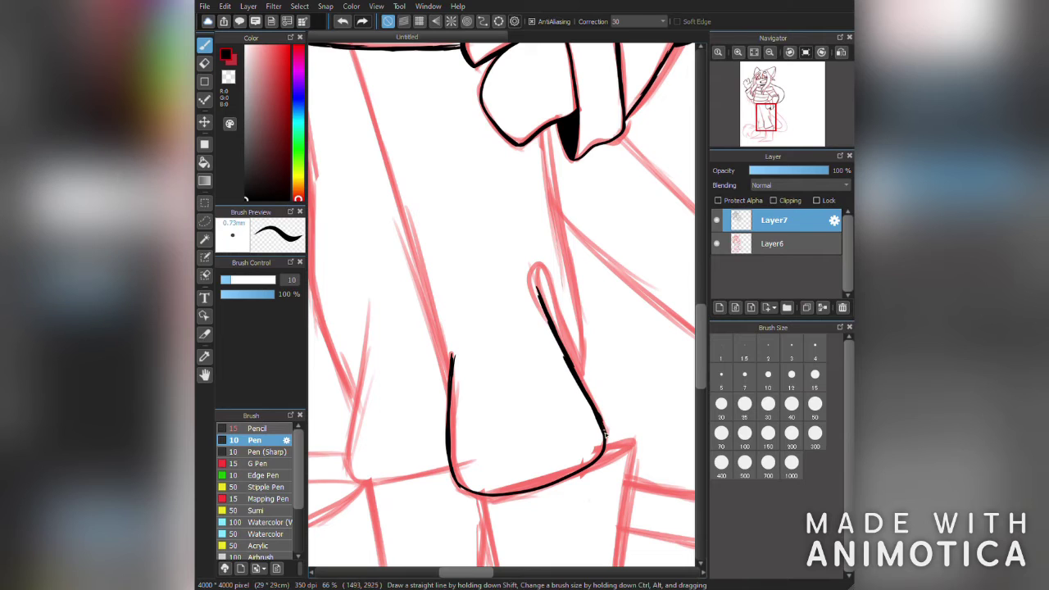
# Ink both long sides of the trouser leg below the hip hand and the narrow looped fold near its hem
pyautogui.moveTo(355, 48); pyautogui.dragTo(443, 377)
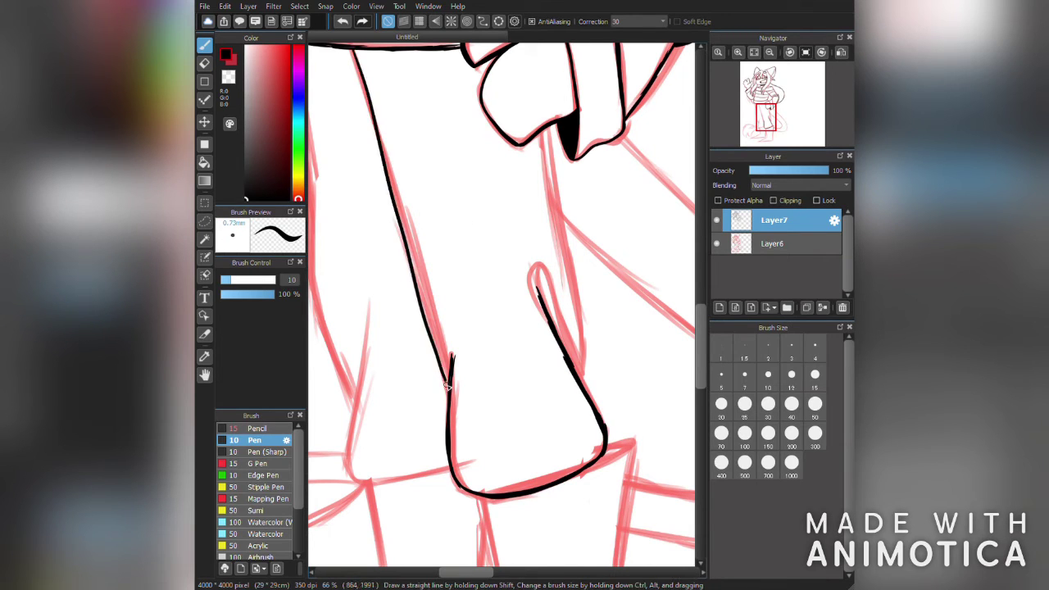
pyautogui.moveTo(394, 201); pyautogui.dragTo(422, 315)
pyautogui.moveTo(547, 133); pyautogui.dragTo(573, 284)
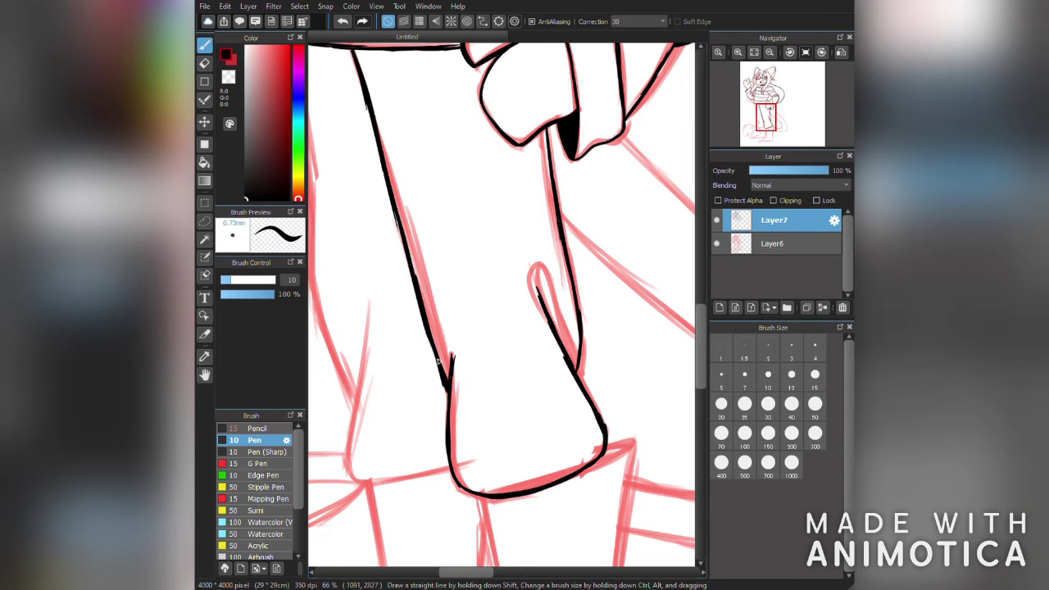
pyautogui.moveTo(538, 289); pyautogui.dragTo(576, 373)
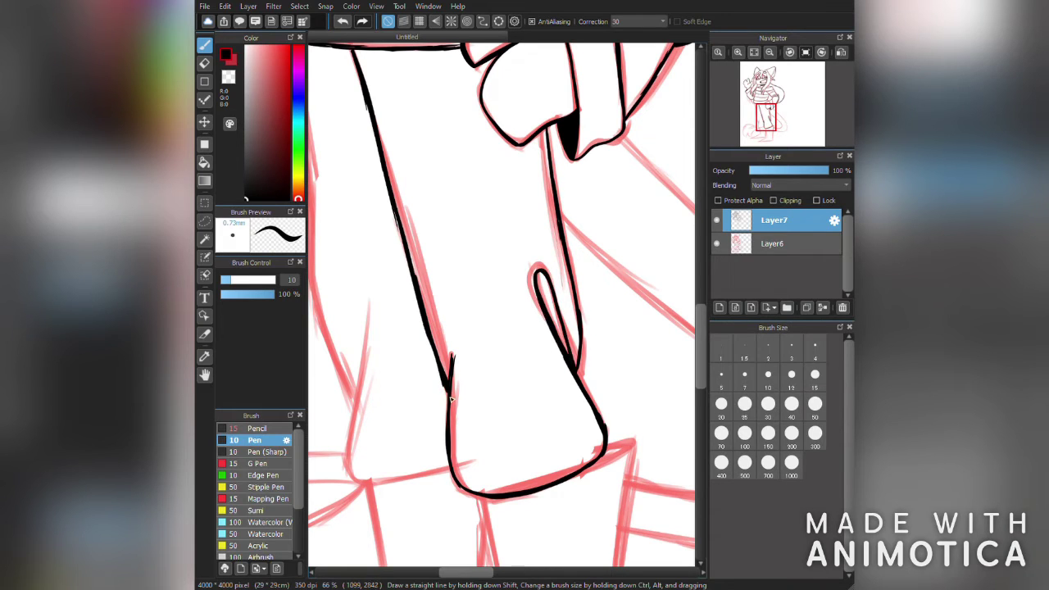
# Ink the rounded hem, the short fold and the outer side of the trouser leg below the raised hand
pyautogui.moveTo(442, 356)
pyautogui.mouseDown()
pyautogui.moveTo(528, 434)
pyautogui.moveTo(445, 498)
pyautogui.mouseUp()
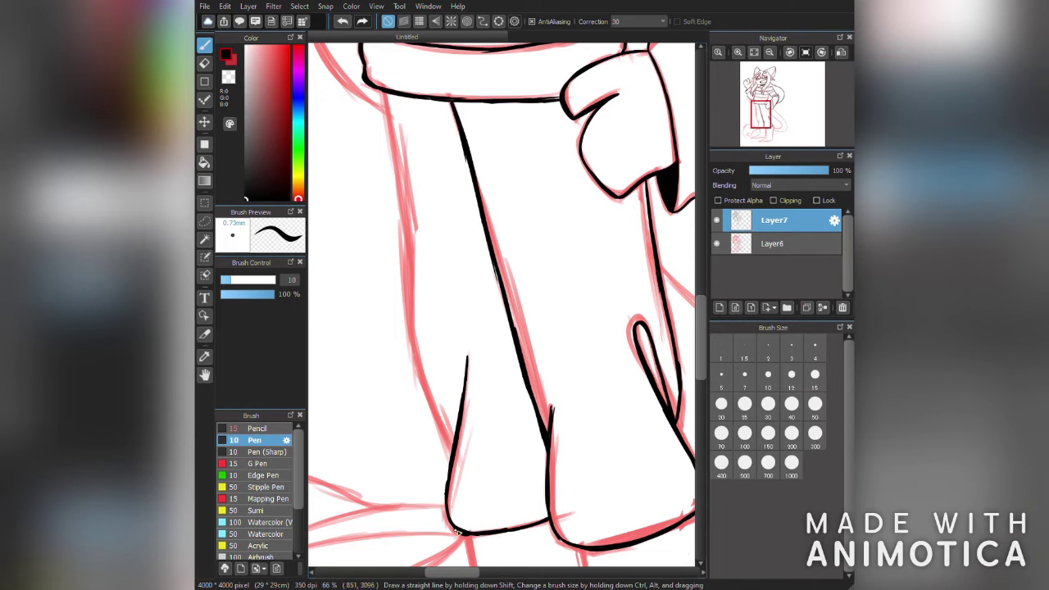
pyautogui.moveTo(379, 93); pyautogui.dragTo(450, 449)
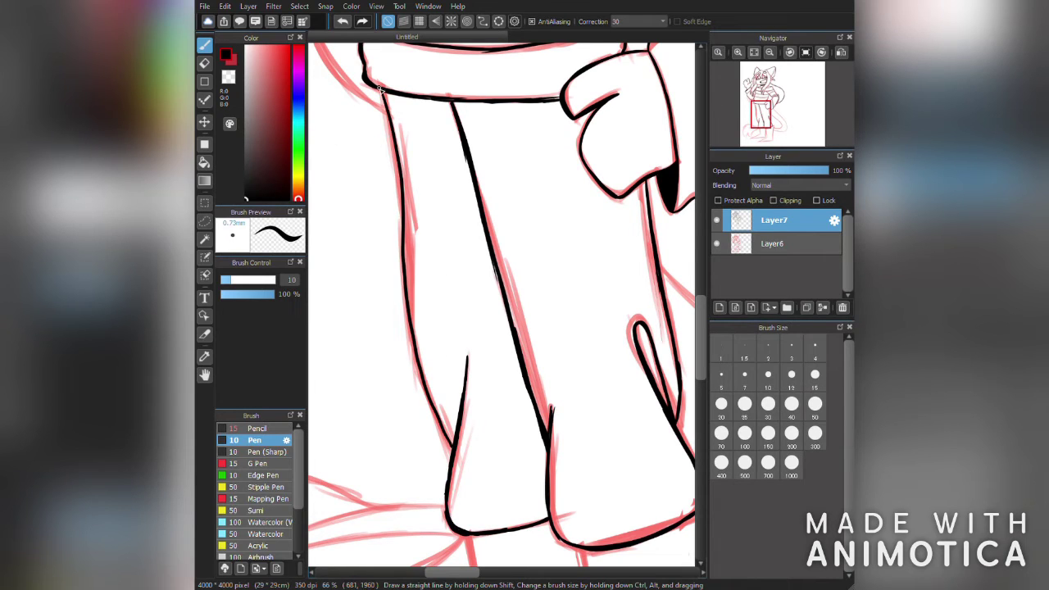
pyautogui.moveTo(408, 327); pyautogui.dragTo(449, 450)
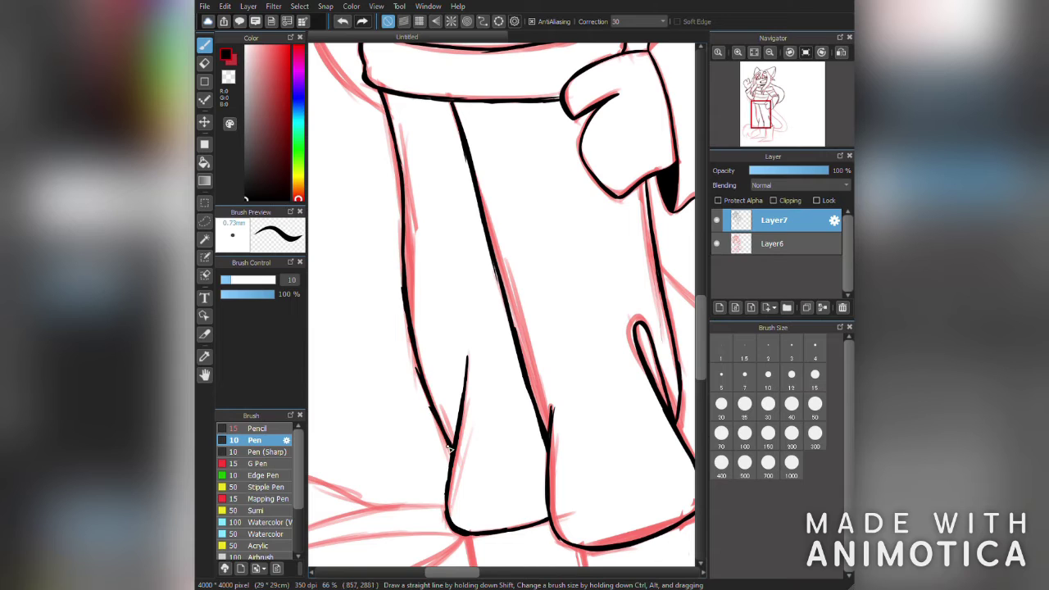
# Ink the hair line running from the raised arm's elbow to the waist and the pointed strand beneath the elbow, replacing the rejected stroke
pyautogui.moveTo(402, 217); pyautogui.dragTo(520, 410)
pyautogui.moveTo(441, 212); pyautogui.dragTo(525, 321)
pyautogui.click(343, 20)
pyautogui.moveTo(442, 213); pyautogui.dragTo(496, 288)
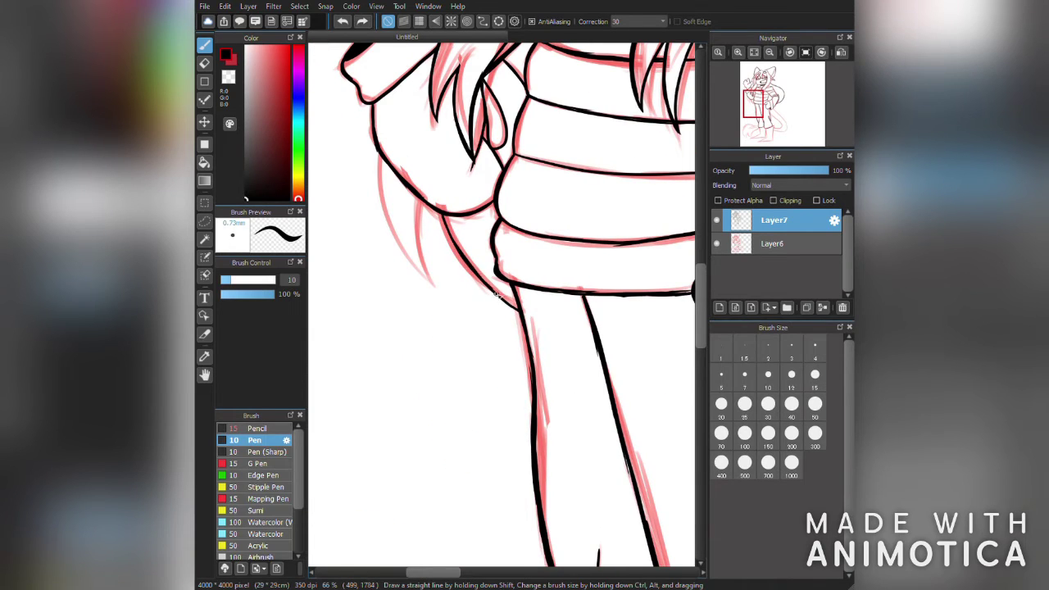
pyautogui.moveTo(391, 221); pyautogui.dragTo(431, 279)
pyautogui.moveTo(417, 203); pyautogui.dragTo(424, 274)
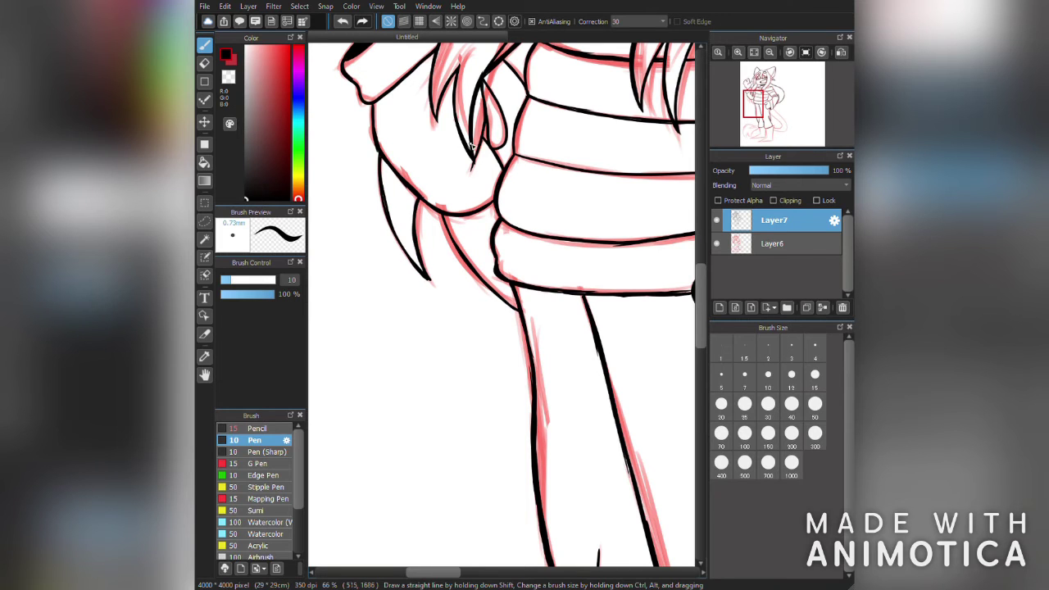
# Ink both shaft sides of the boot below the hip hand and fill the shadow under the trouser hem solid black
pyautogui.scroll(-3, 473, 146)
pyautogui.scroll(3, 623, 328)
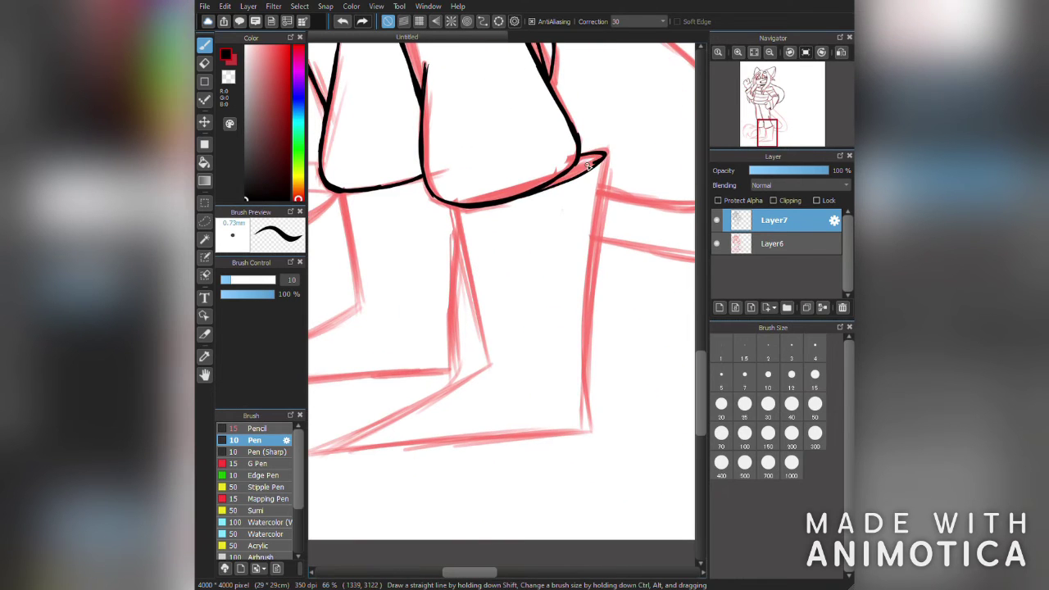
pyautogui.moveTo(451, 205); pyautogui.dragTo(489, 361)
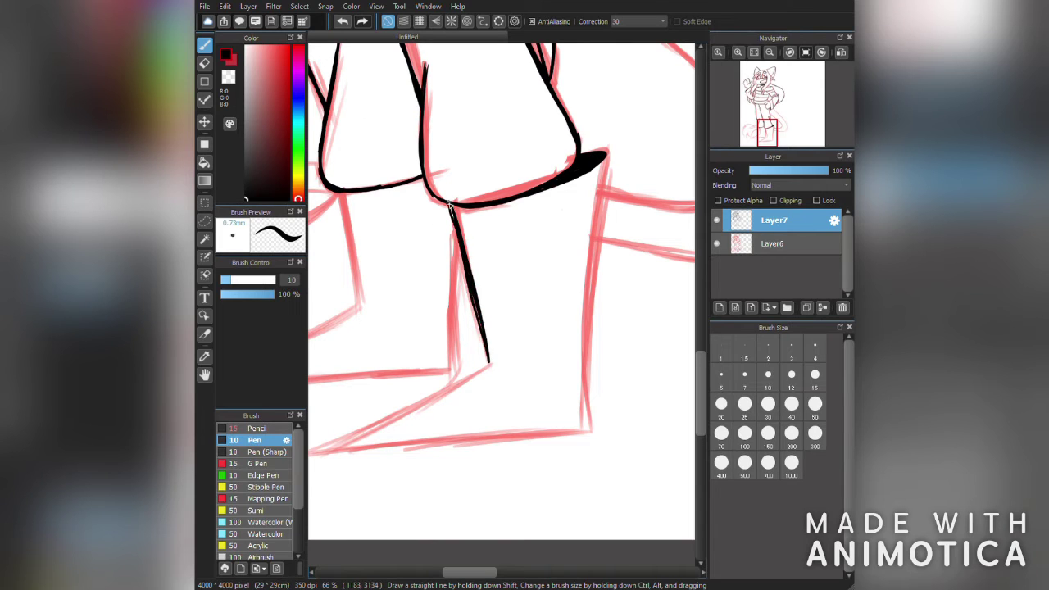
pyautogui.moveTo(606, 170); pyautogui.dragTo(585, 431)
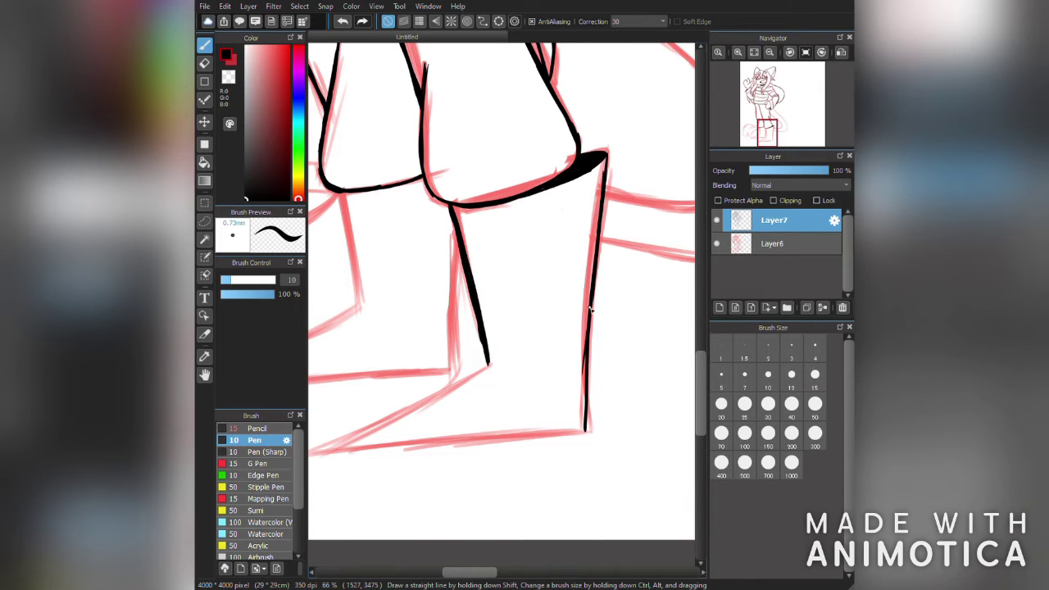
# Ink the other boot's back edge, and the pointed foot and sole of the boot below the hip hand, replacing the first toe stroke
pyautogui.moveTo(455, 369); pyautogui.dragTo(549, 352)
pyautogui.moveTo(549, 305); pyautogui.dragTo(552, 211)
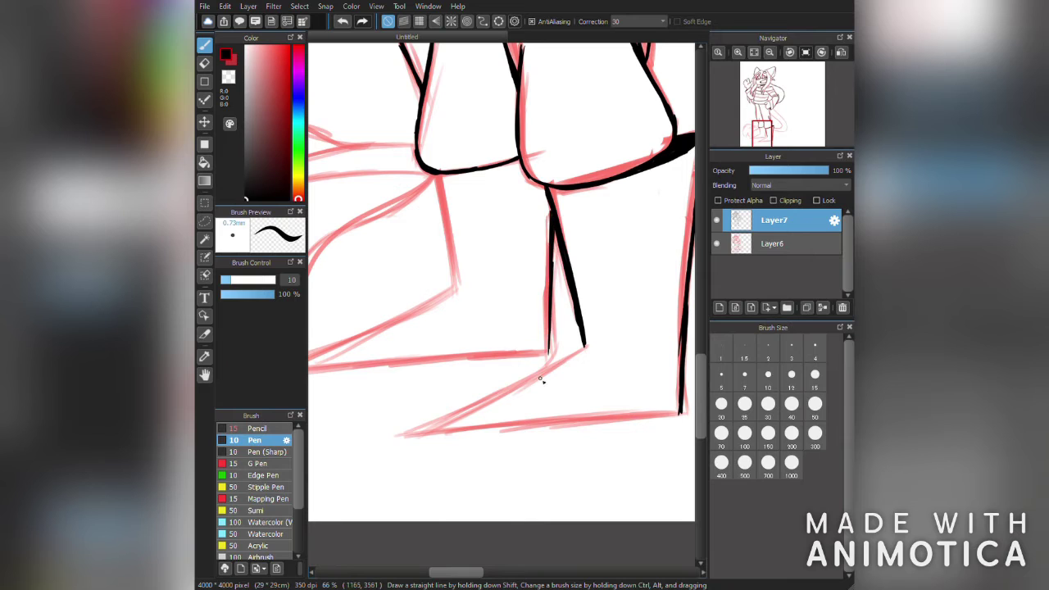
pyautogui.moveTo(465, 415); pyautogui.dragTo(435, 429)
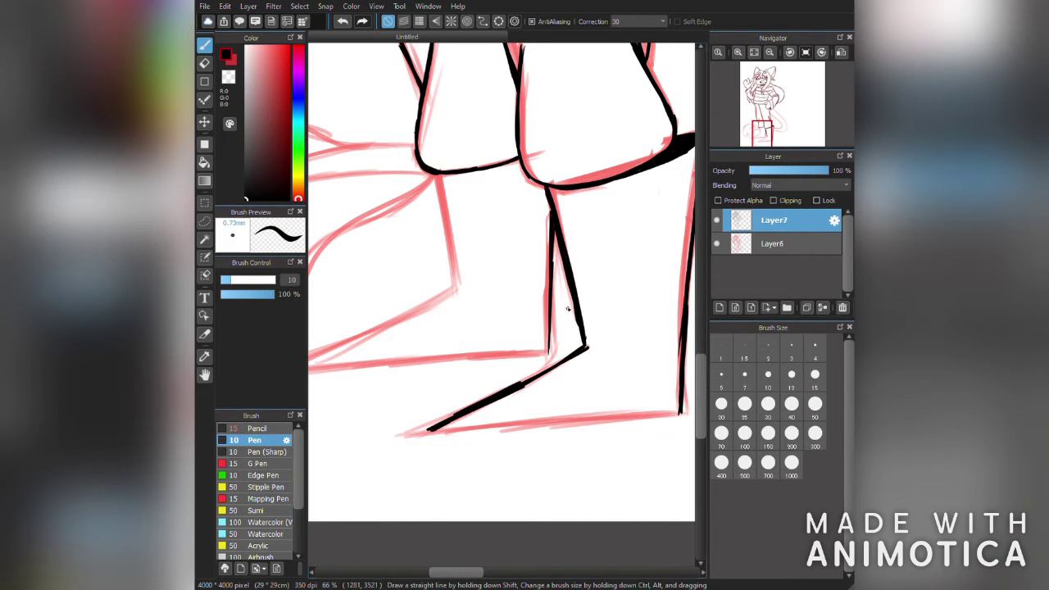
pyautogui.hotkey('ctrl', 'z')
pyautogui.moveTo(586, 347)
pyautogui.mouseDown()
pyautogui.moveTo(428, 431)
pyautogui.moveTo(525, 382)
pyautogui.moveTo(459, 417)
pyautogui.moveTo(685, 413)
pyautogui.mouseUp()
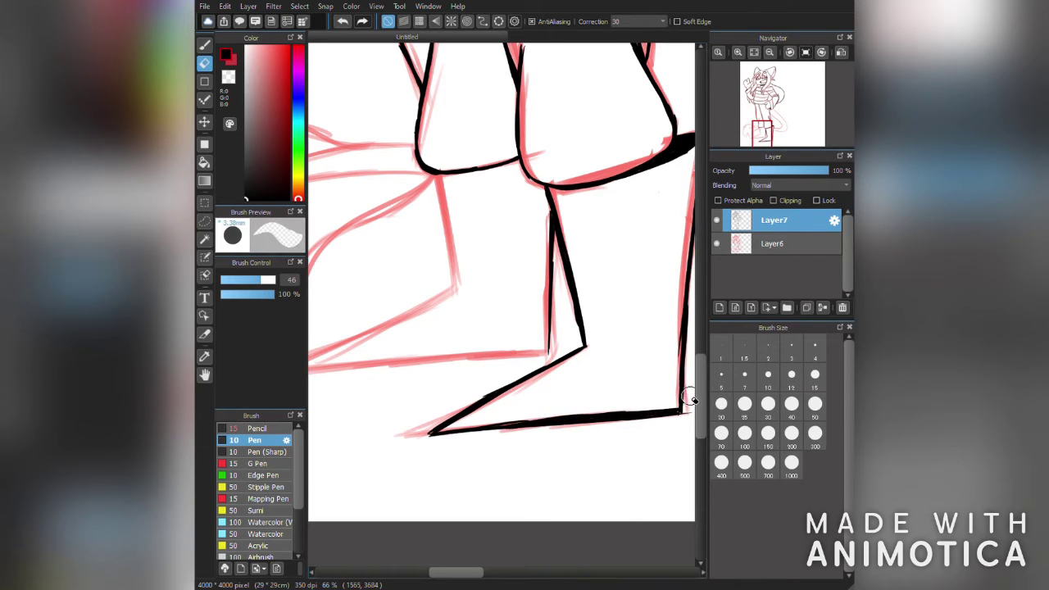
# Ink the front edge, pointed toe and sole of the boot below the raised hand, thickening the sole toward the heel
pyautogui.moveTo(491, 246); pyautogui.dragTo(654, 262)
pyautogui.moveTo(605, 238); pyautogui.dragTo(598, 191)
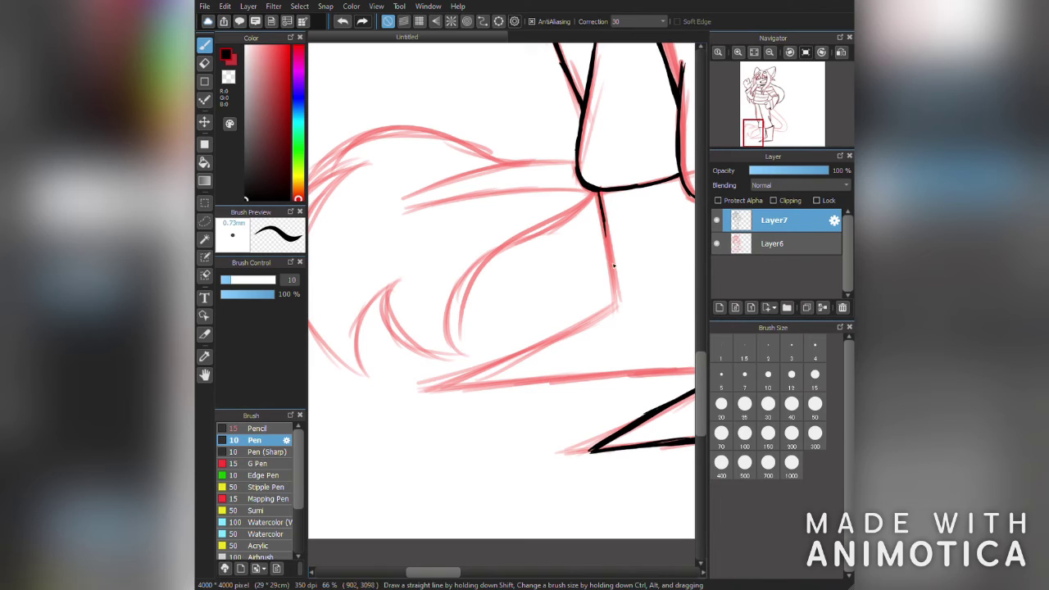
pyautogui.moveTo(585, 309); pyautogui.dragTo(471, 368)
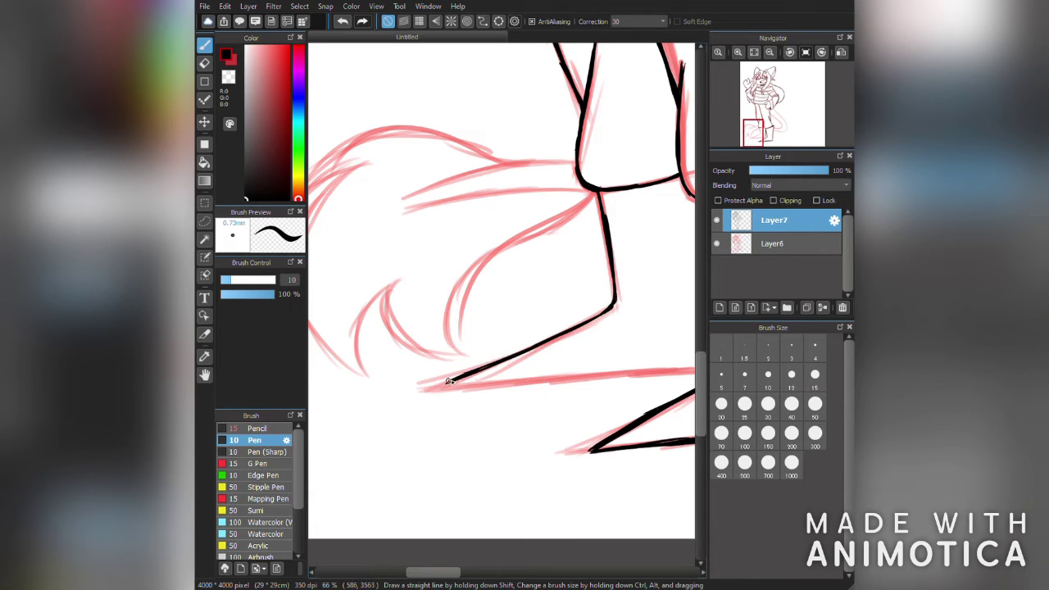
pyautogui.hscroll(3, 457, 380)
pyautogui.keyDown('shift'); pyautogui.click(424, 367); pyautogui.keyUp('shift')
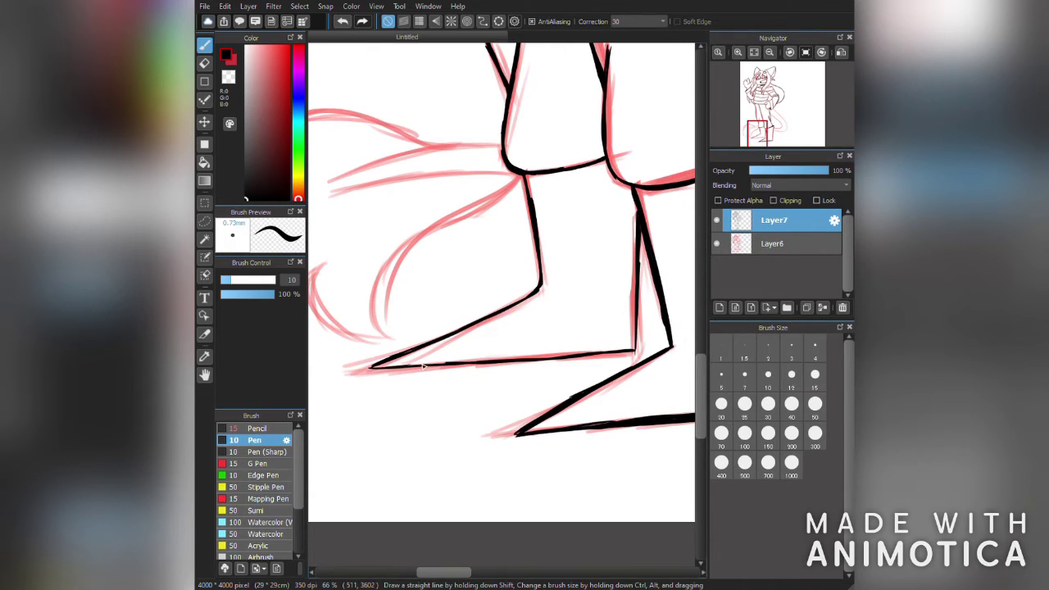
pyautogui.moveTo(556, 360); pyautogui.dragTo(621, 355)
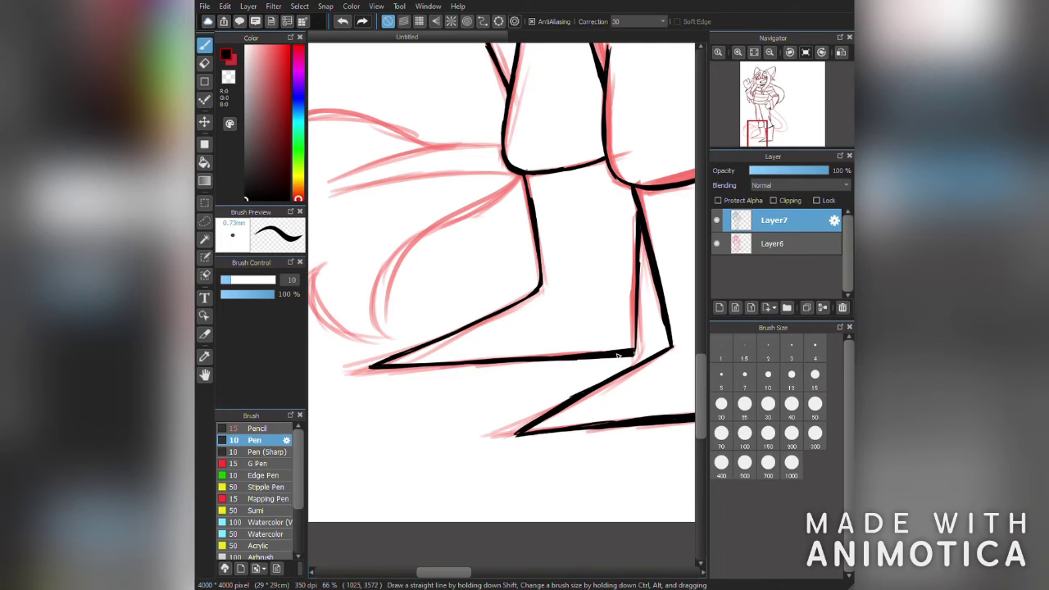
# Ink the two tapering lines where the tail emerges behind the boot and the arched upper edge of its tuft, undoing rejected strokes
pyautogui.hscroll(-3, 637, 209)
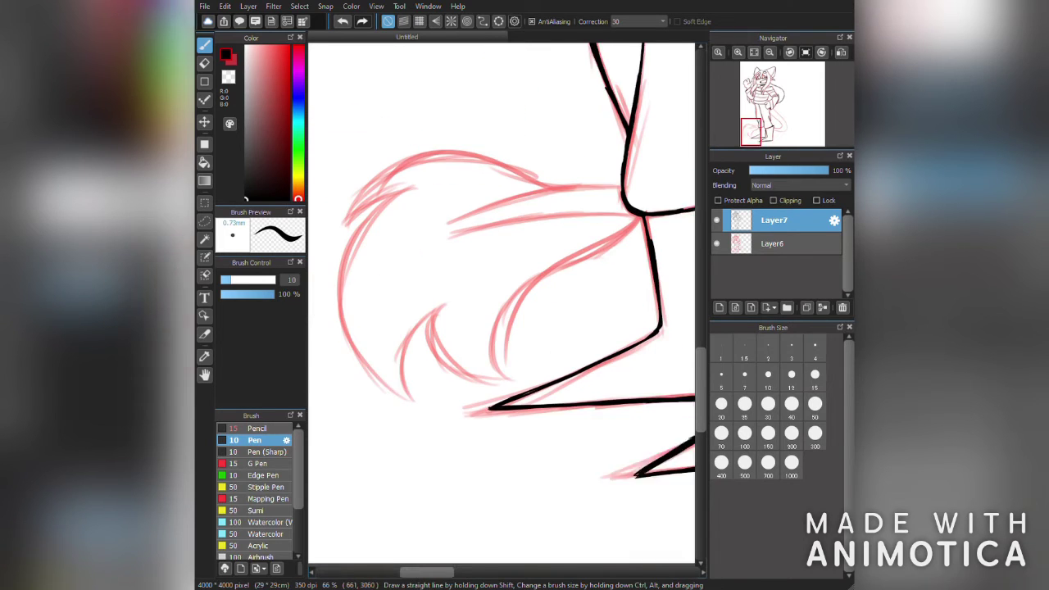
pyautogui.hotkey('ctrl', 'z')
pyautogui.moveTo(648, 198); pyautogui.dragTo(481, 237)
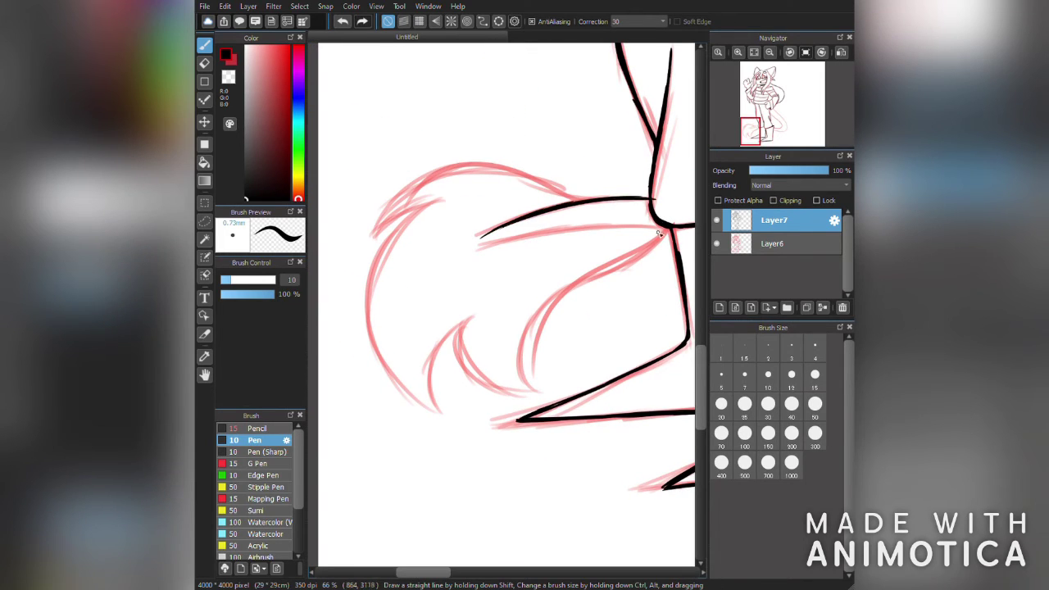
pyautogui.moveTo(661, 232); pyautogui.dragTo(476, 249)
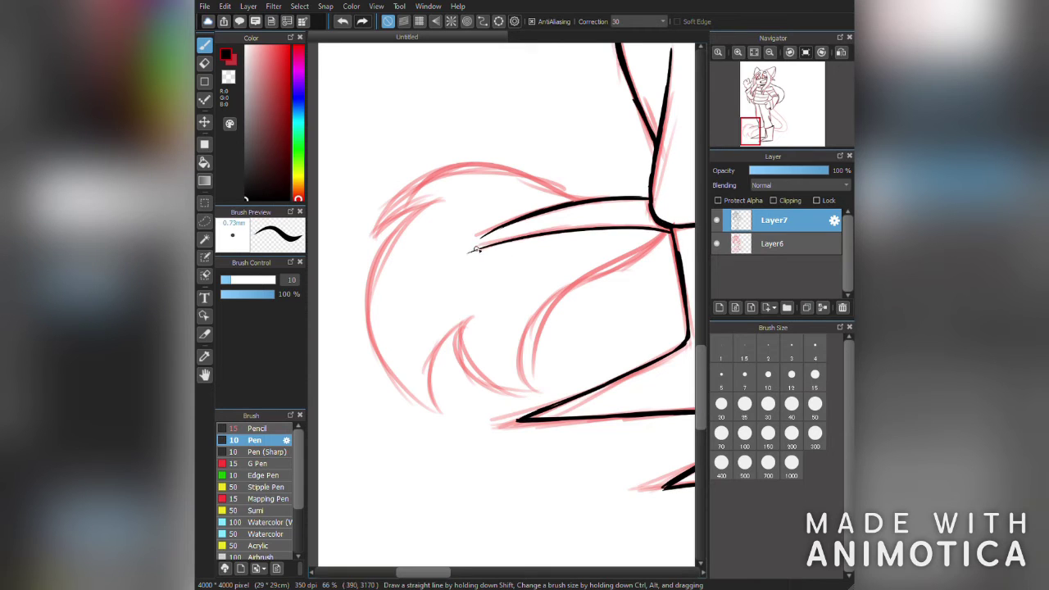
pyautogui.hotkey('ctrl', 'z')
pyautogui.moveTo(590, 202)
pyautogui.mouseDown()
pyautogui.moveTo(370, 214)
pyautogui.moveTo(392, 207)
pyautogui.mouseUp()
pyautogui.hotkey('ctrl', 'z')
pyautogui.moveTo(590, 201)
pyautogui.mouseDown()
pyautogui.moveTo(374, 227)
pyautogui.moveTo(574, 195)
pyautogui.moveTo(498, 193)
pyautogui.moveTo(378, 228)
pyautogui.mouseUp()
pyautogui.hotkey('ctrl', 'z')
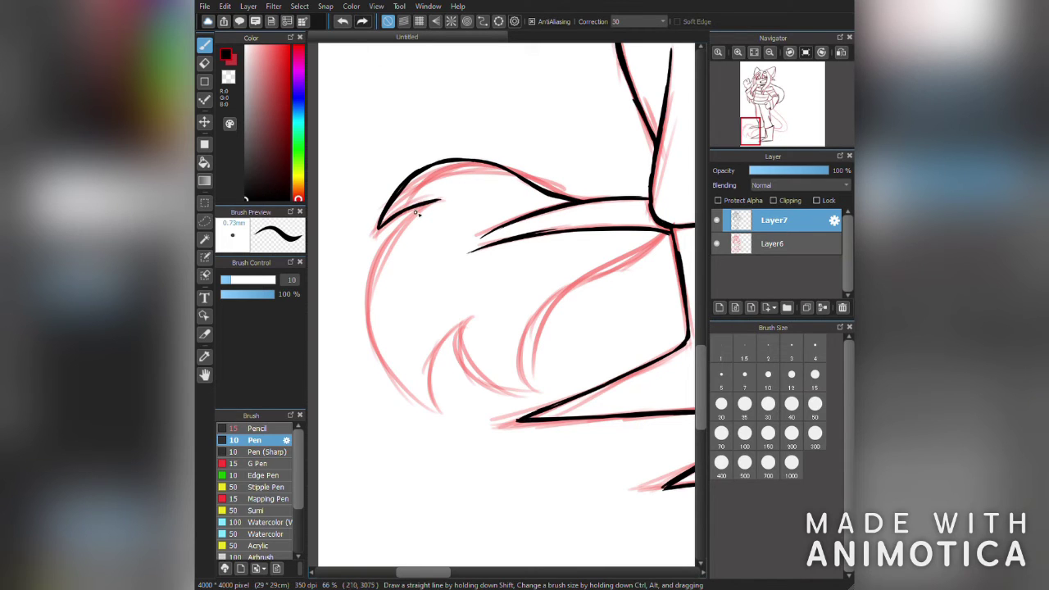
# Ink the tail tuft's long outer curve, pointed lower tips and underside back to the boot
pyautogui.moveTo(416, 212); pyautogui.dragTo(438, 415)
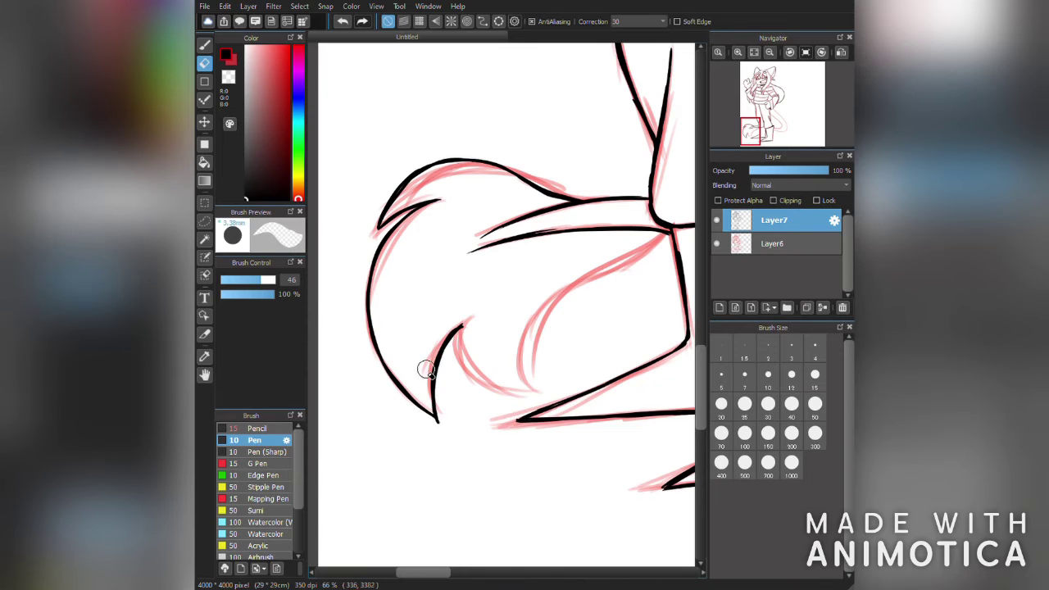
pyautogui.moveTo(459, 327)
pyautogui.mouseDown()
pyautogui.moveTo(504, 394)
pyautogui.moveTo(543, 321)
pyautogui.moveTo(521, 357)
pyautogui.moveTo(656, 236)
pyautogui.mouseUp()
pyautogui.hotkey('ctrl', 'z')
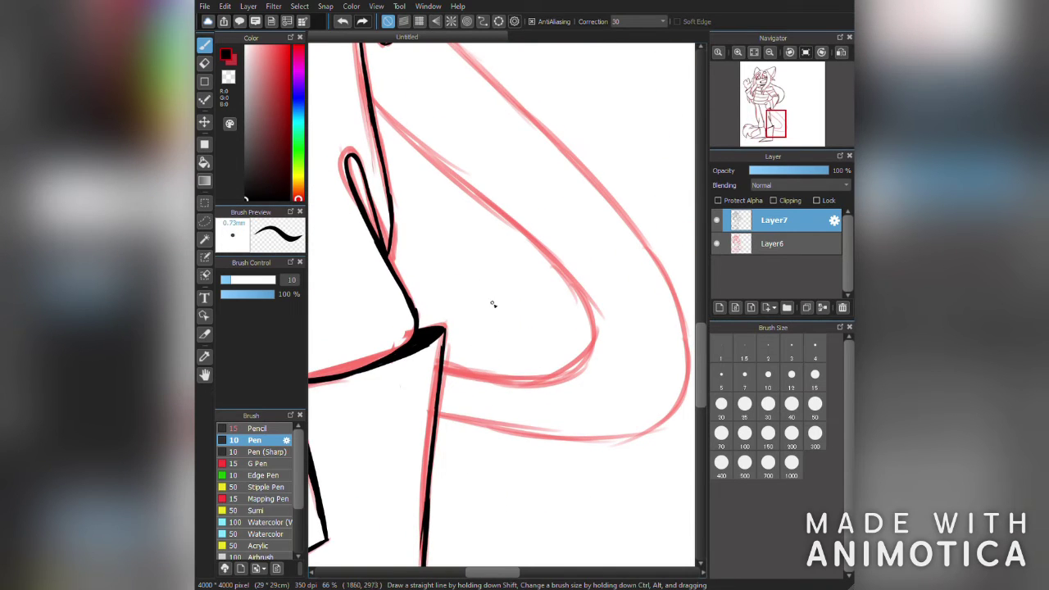
# Ink the inner curve of the tail loop from the trouser leg around to the boot, reworking it with thicker strokes
pyautogui.moveTo(445, 370)
pyautogui.mouseDown()
pyautogui.moveTo(588, 351)
pyautogui.moveTo(373, 106)
pyautogui.mouseUp()
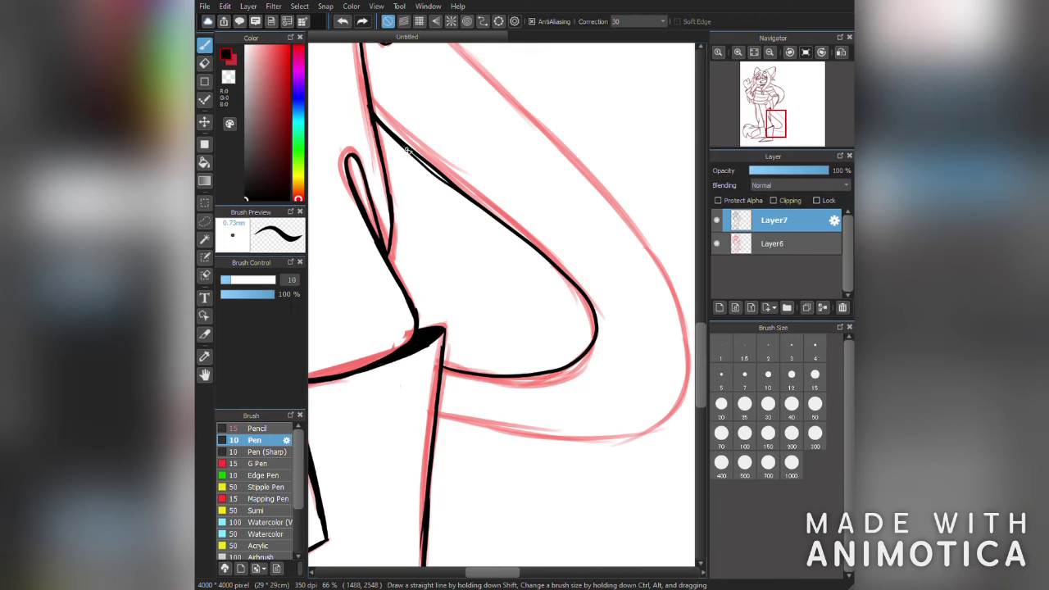
pyautogui.hotkey('ctrl', 'z')
pyautogui.moveTo(444, 366); pyautogui.dragTo(591, 342)
pyautogui.hotkey('ctrl', 'z')
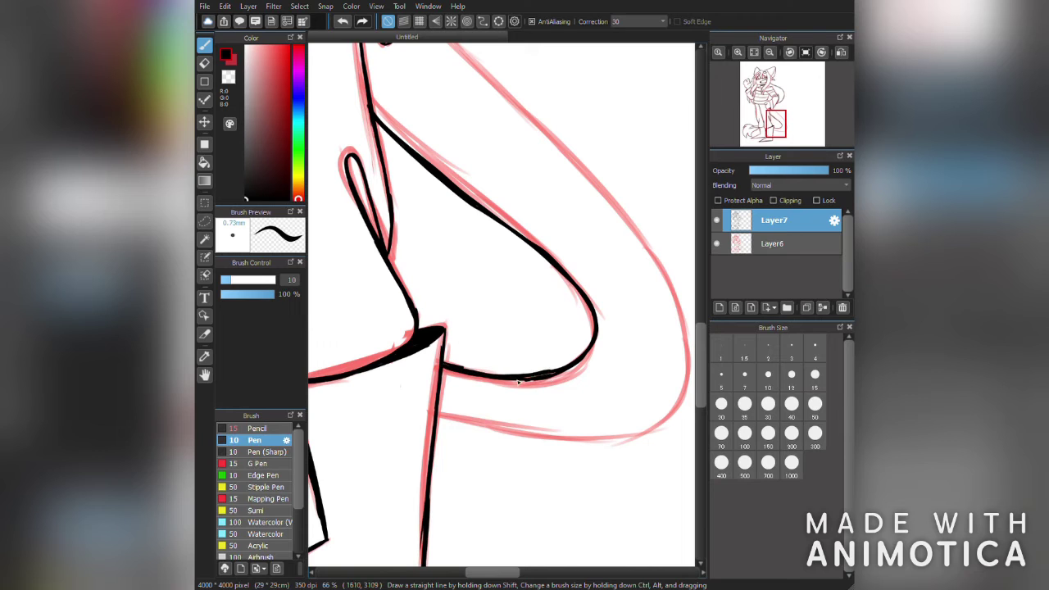
# Ink the outer curve of the tail loop from the sleeve cuff around to the boot, replacing the first long stroke
pyautogui.scroll(-1, 574, 459)
pyautogui.moveTo(464, 131)
pyautogui.mouseDown()
pyautogui.moveTo(642, 380)
pyautogui.moveTo(477, 443)
pyautogui.mouseUp()
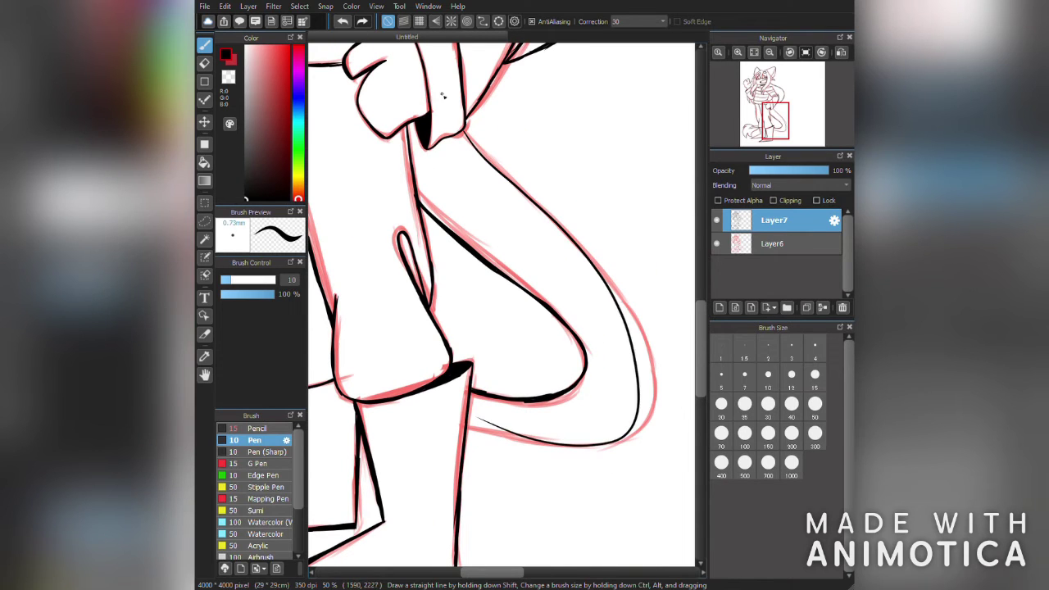
pyautogui.hotkey('ctrl', 'z')
pyautogui.scroll(1, 634, 324)
pyautogui.moveTo(367, 141); pyautogui.dragTo(520, 292)
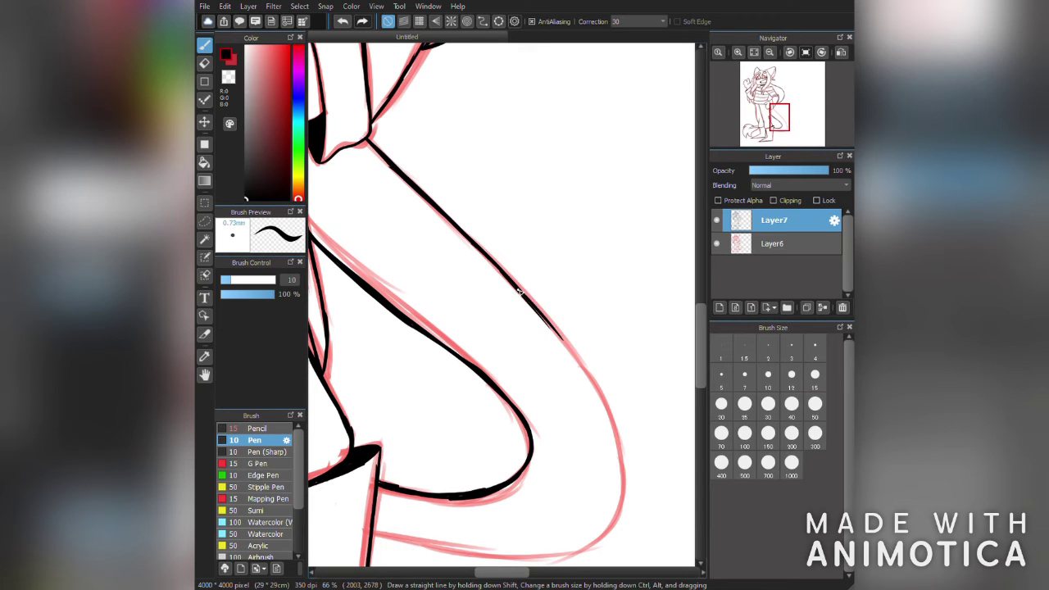
pyautogui.scroll(-1, 598, 422)
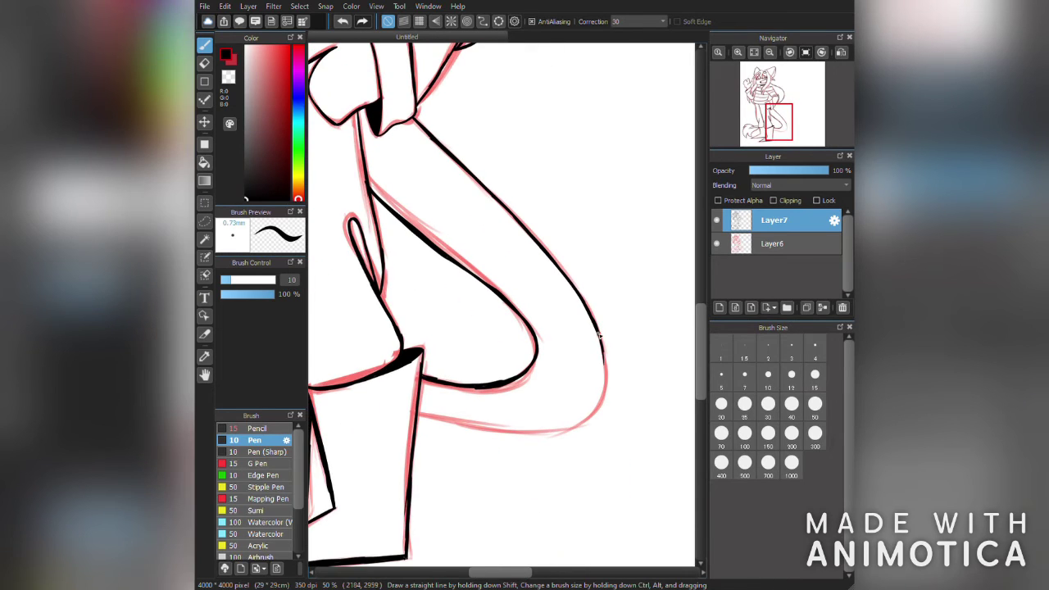
pyautogui.moveTo(463, 426)
pyautogui.mouseDown()
pyautogui.moveTo(575, 423)
pyautogui.moveTo(606, 382)
pyautogui.mouseUp()
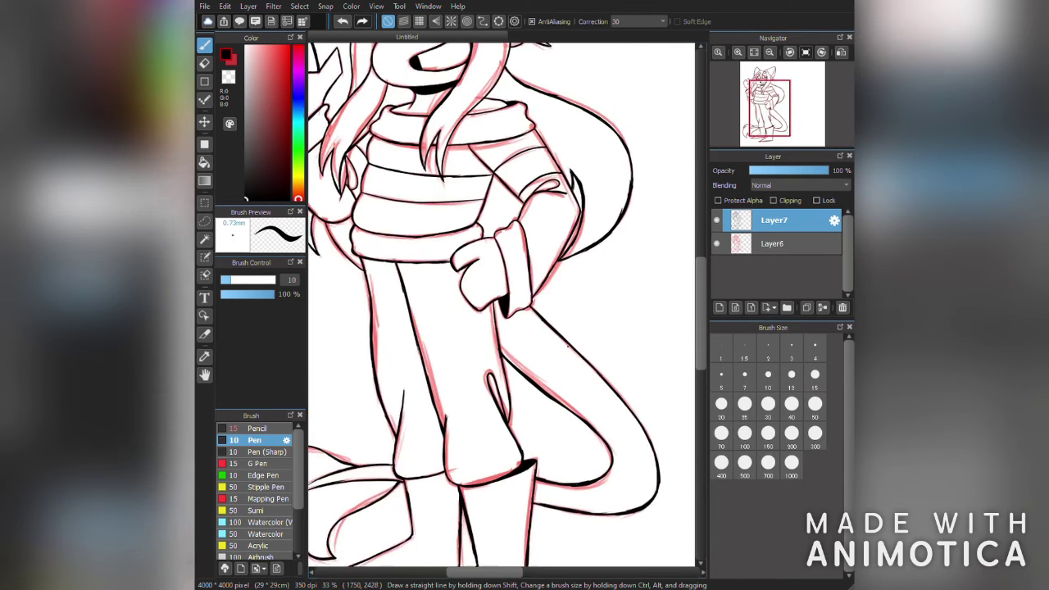
# Delete the red sketch layer Layer6 and shift a copy of the line art slightly sideways to thicken the lines
pyautogui.scroll(-2, 525, 312)
pyautogui.click(843, 308)
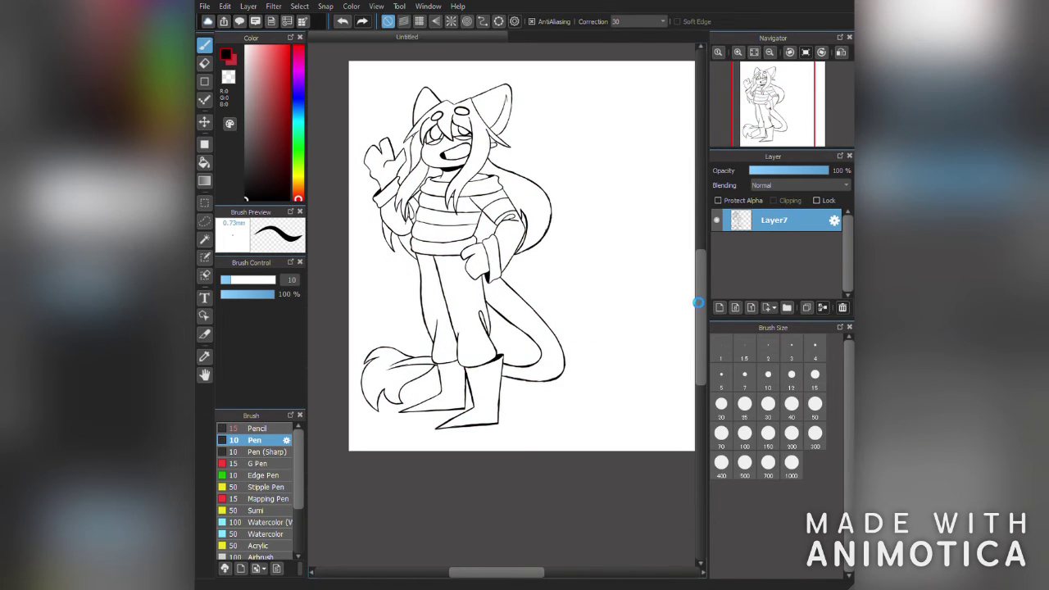
pyautogui.click(719, 307)
pyautogui.press('v')
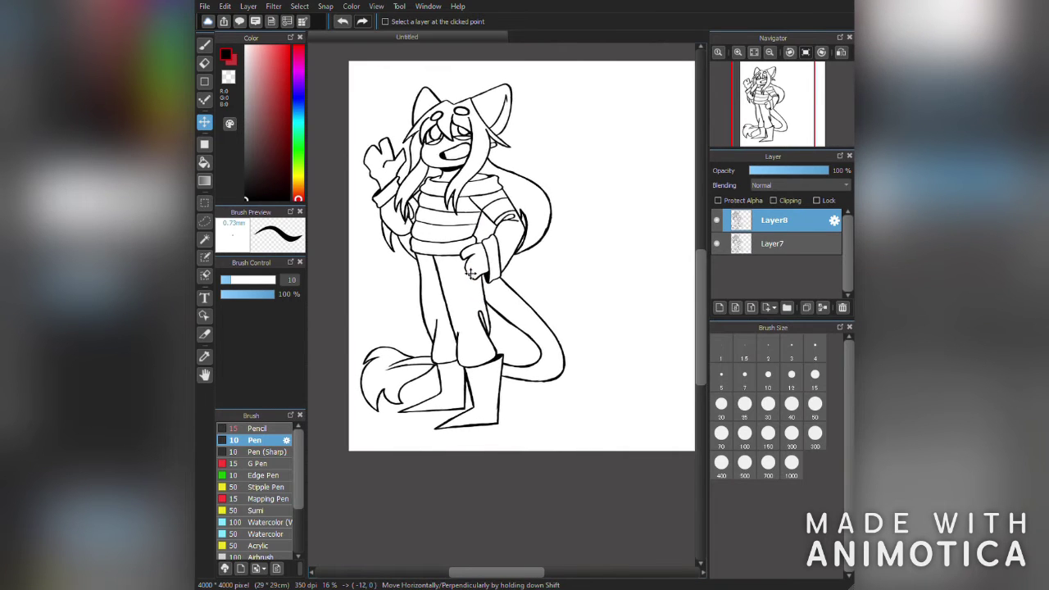
# Place an empty Layer8 beneath the Layer7 line art, add Layer9 between them, and fill Layer8 with a solid dark backdrop
pyautogui.moveTo(773, 220); pyautogui.dragTo(761, 246)
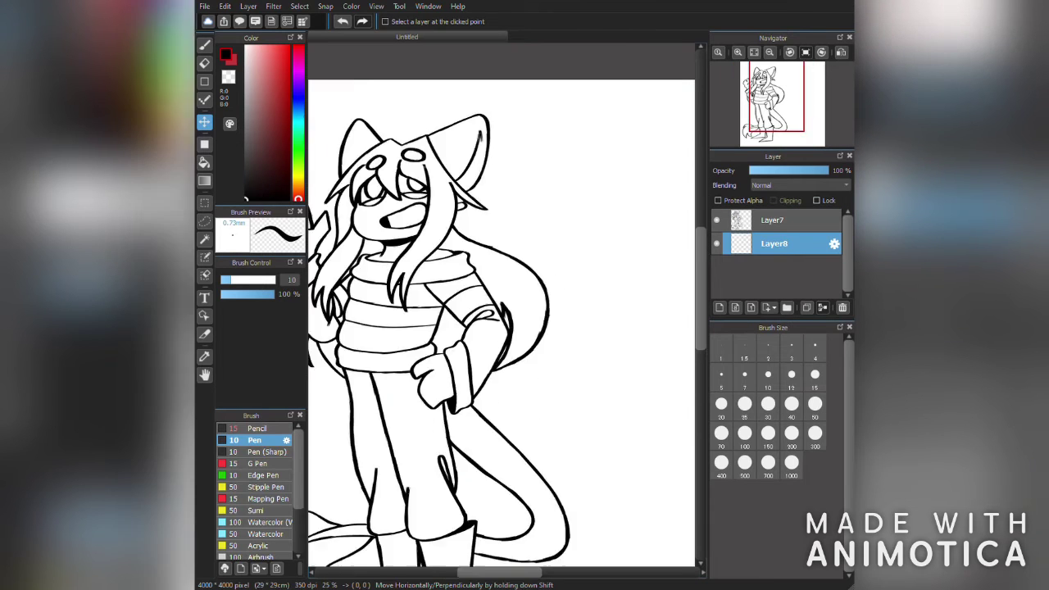
pyautogui.scroll(2, 492, 246)
pyautogui.click(719, 307)
pyautogui.press('g')
pyautogui.click(717, 220)
pyautogui.click(716, 219)
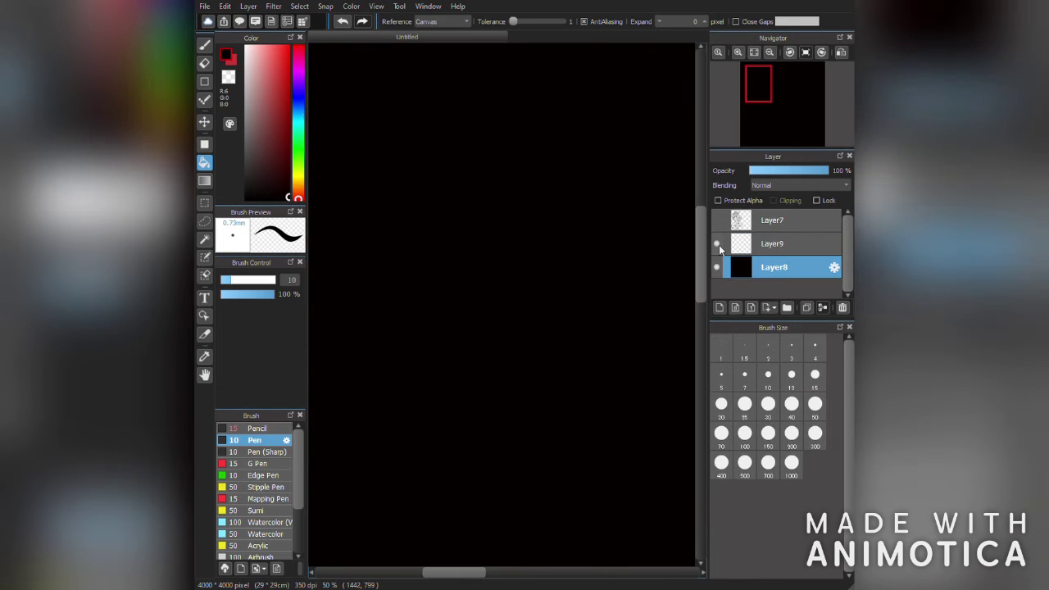
# Fill the character's face, mouth and eye whites with white on Layer9
pyautogui.click(774, 243)
pyautogui.press('x')
pyautogui.click(480, 263)
pyautogui.click(482, 220)
pyautogui.click(495, 232)
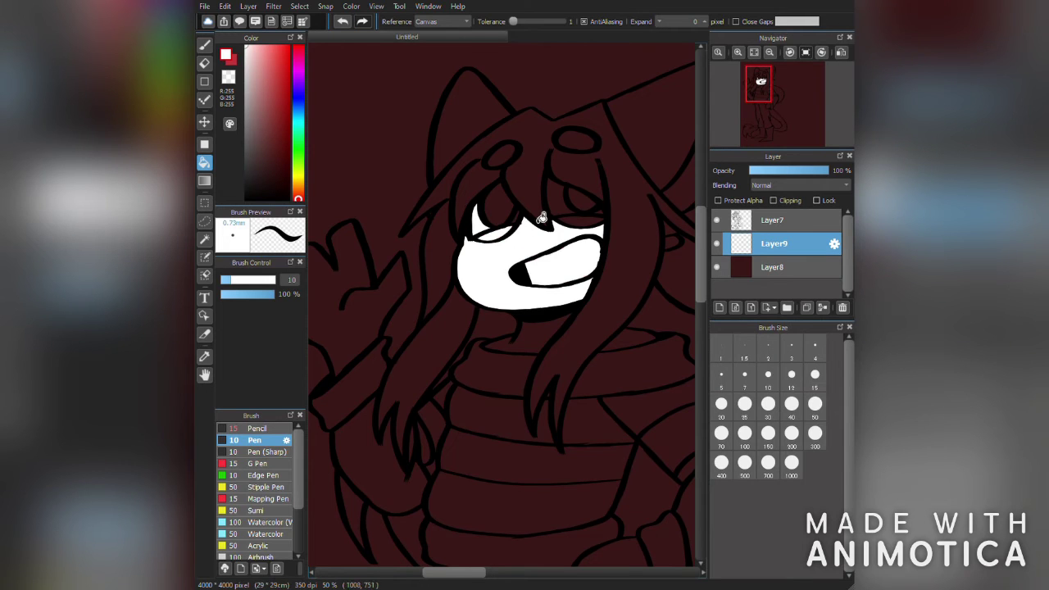
pyautogui.click(563, 198)
pyautogui.scroll(2, 418, 283)
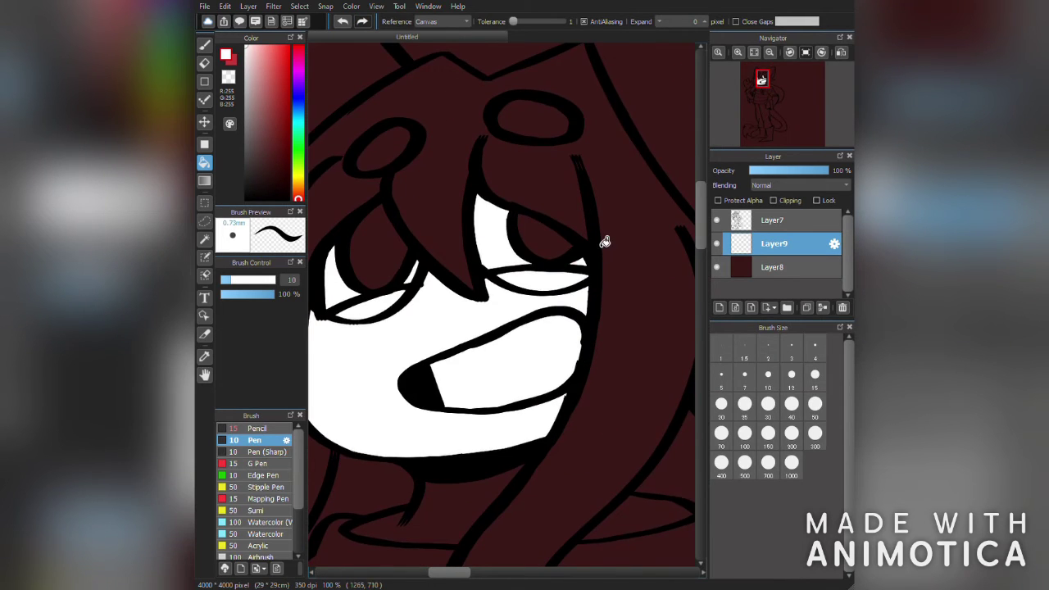
# Fill the neck and shoulders, the raised hand and both cat ears with white on Layer9
pyautogui.scroll(-3, 604, 229)
pyautogui.click(525, 365)
pyautogui.click(365, 328)
pyautogui.click(597, 246)
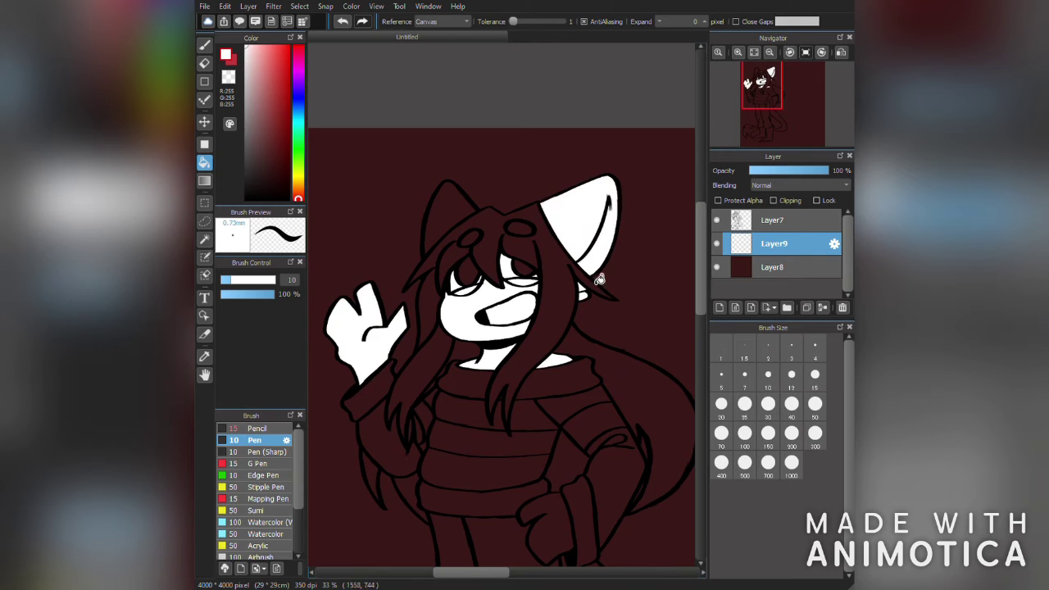
pyautogui.click(447, 212)
pyautogui.scroll(2, 492, 246)
pyautogui.scroll(-1, 492, 246)
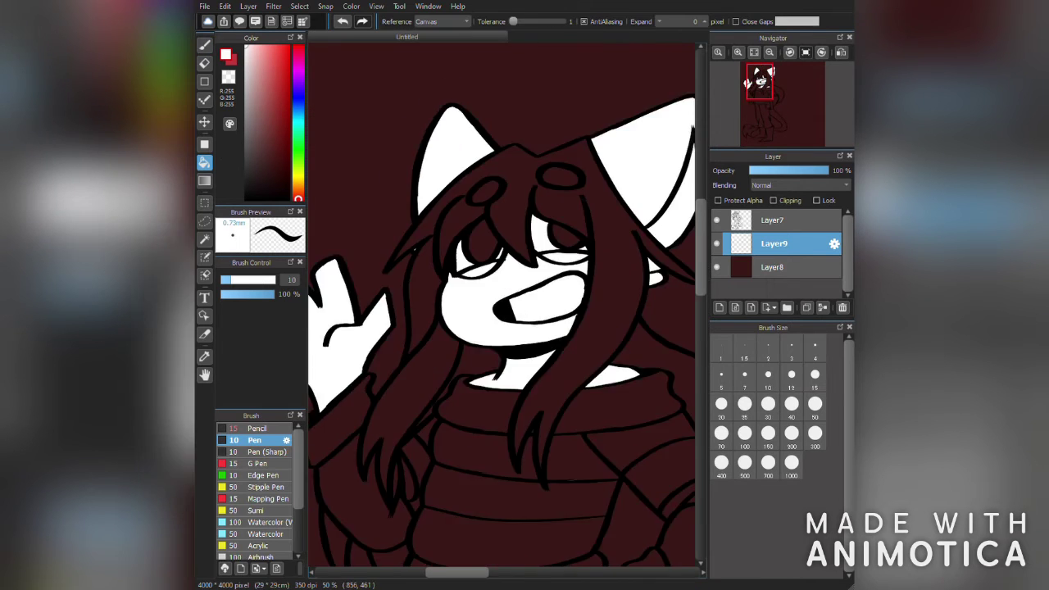
# Fill the hand on the hip, the tail and the tail tuft with white on Layer9
pyautogui.scroll(-1, 628, 412)
pyautogui.click(484, 293)
pyautogui.click(566, 459)
pyautogui.click(361, 516)
pyautogui.scroll(1, 660, 492)
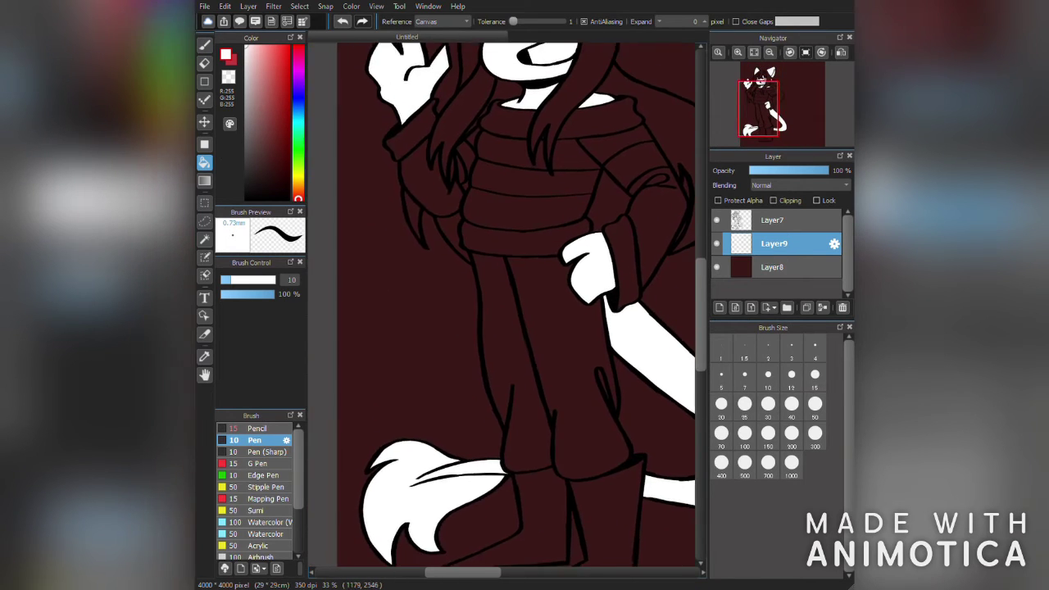
# Fill the fringe, side locks and long back hair with light grey (R219 G219 B219) on Layer9
pyautogui.moveTo(517, 246); pyautogui.dragTo(463, 409)
pyautogui.click(484, 168)
pyautogui.click(418, 213)
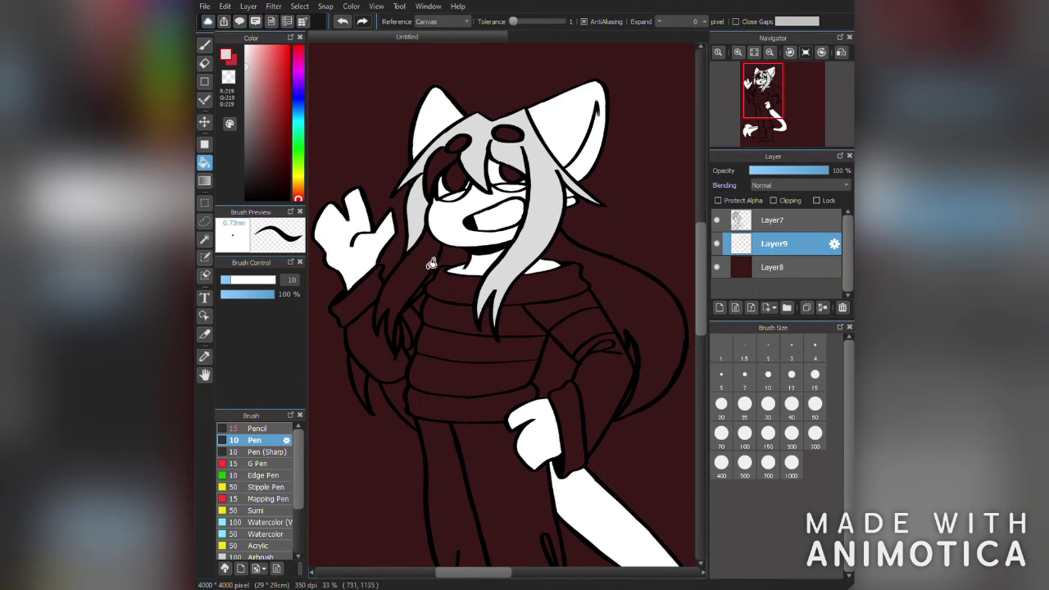
pyautogui.click(438, 312)
pyautogui.click(399, 404)
pyautogui.click(358, 382)
pyautogui.click(581, 392)
pyautogui.click(446, 185)
# Recolour the tail tuft light grey (R219 G219 B219), leaving the tail shaft white
pyautogui.scroll(3, 451, 259)
pyautogui.click(753, 137)
pyautogui.click(751, 131)
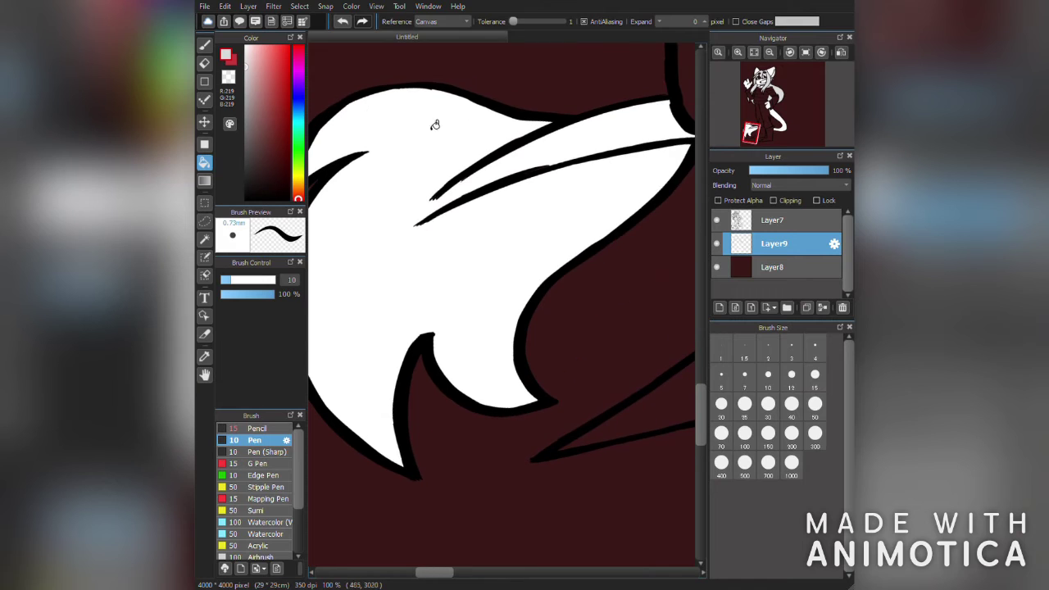
pyautogui.press('b')
pyautogui.press('g')
pyautogui.click(398, 241)
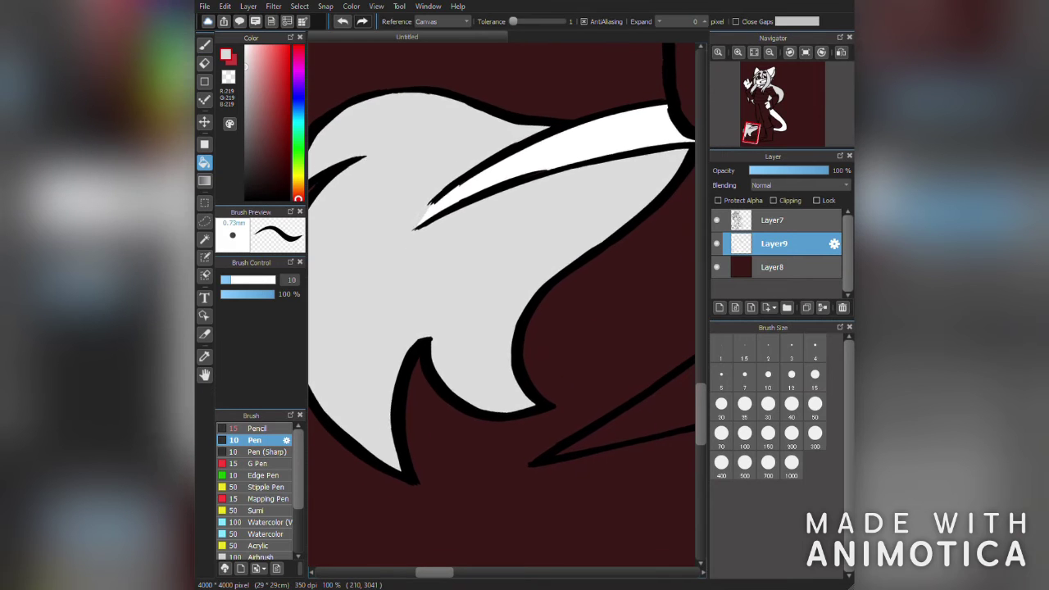
# Fill the eyebrow spots with mid grey and both irises with red on Layer9
pyautogui.scroll(-3, 398, 241)
pyautogui.scroll(1, 542, 74)
pyautogui.click(479, 289)
pyautogui.click(343, 22)
pyautogui.click(361, 22)
pyautogui.click(271, 68)
pyautogui.click(471, 334)
pyautogui.click(547, 332)
# Fill both boots with dark brown (R54 G27 B25)
pyautogui.scroll(-1, 574, 332)
pyautogui.scroll(-3, 501, 305)
pyautogui.click(268, 167)
pyautogui.scroll(-1, 502, 305)
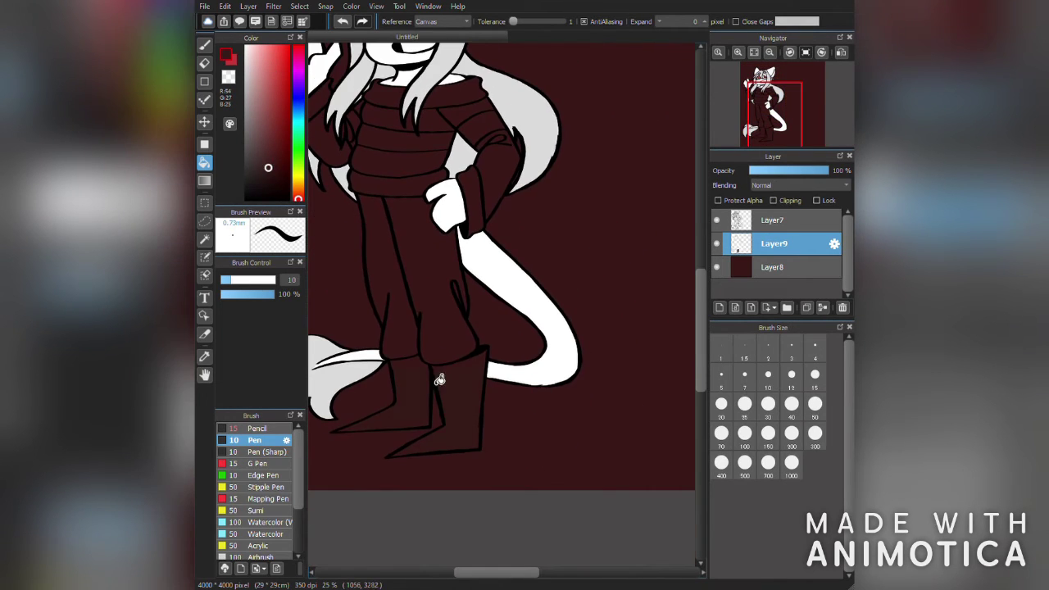
# Try an olive green fill on the trousers and undo the last fill
pyautogui.scroll(1, 419, 395)
pyautogui.click(299, 173)
pyautogui.click(287, 155)
pyautogui.click(459, 311)
pyautogui.click(415, 322)
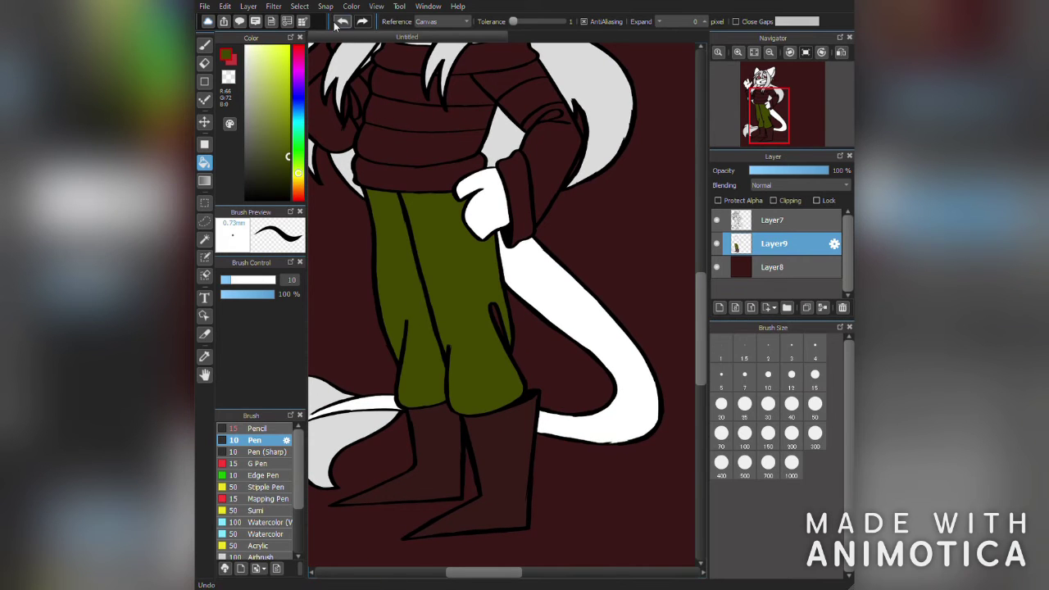
pyautogui.click(343, 21)
# Fill the trousers with brown and darken the fill to R47 G28 B0
pyautogui.click(299, 185)
pyautogui.click(409, 298)
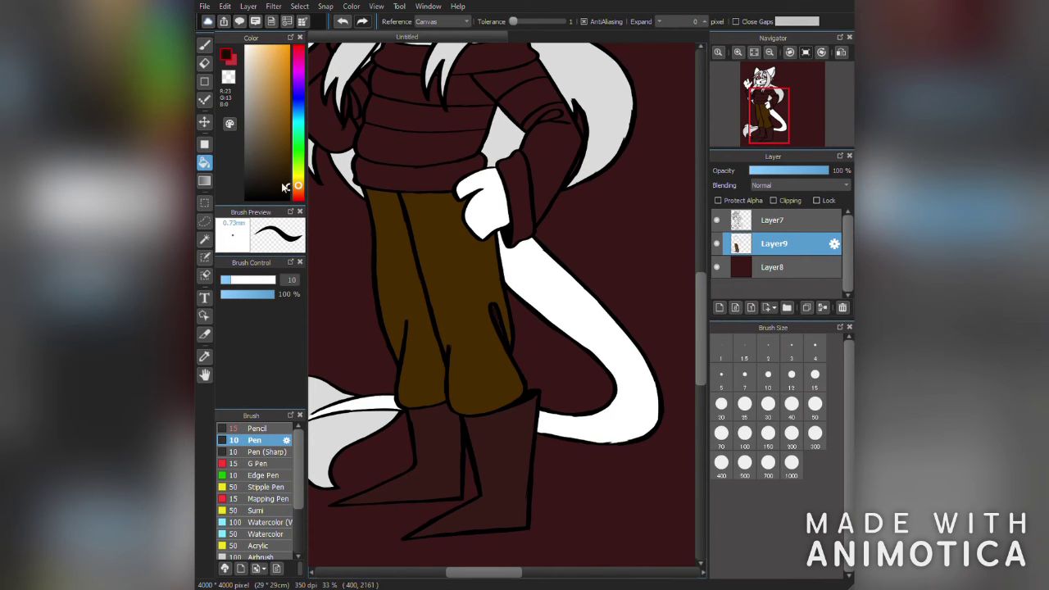
pyautogui.click(287, 172)
pyautogui.click(433, 316)
# Fill the sweater's collar, hem and both cuffs with dark red (R96 G43 B43)
pyautogui.scroll(3, 434, 316)
pyautogui.scroll(-1, 502, 305)
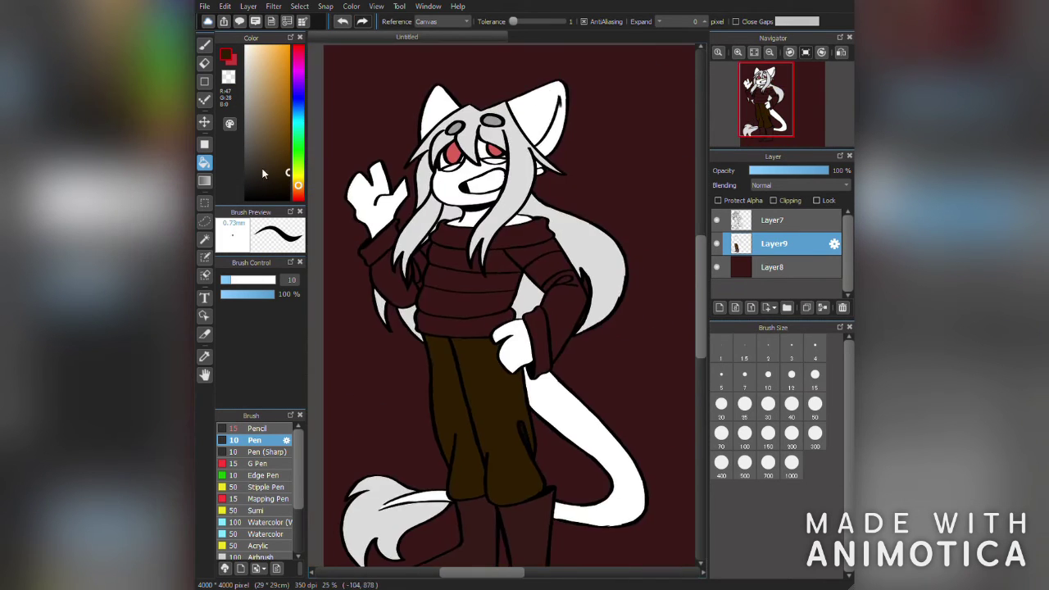
pyautogui.click(298, 198)
pyautogui.click(440, 235)
pyautogui.click(525, 244)
pyautogui.click(464, 324)
pyautogui.click(538, 353)
pyautogui.click(377, 244)
pyautogui.click(446, 304)
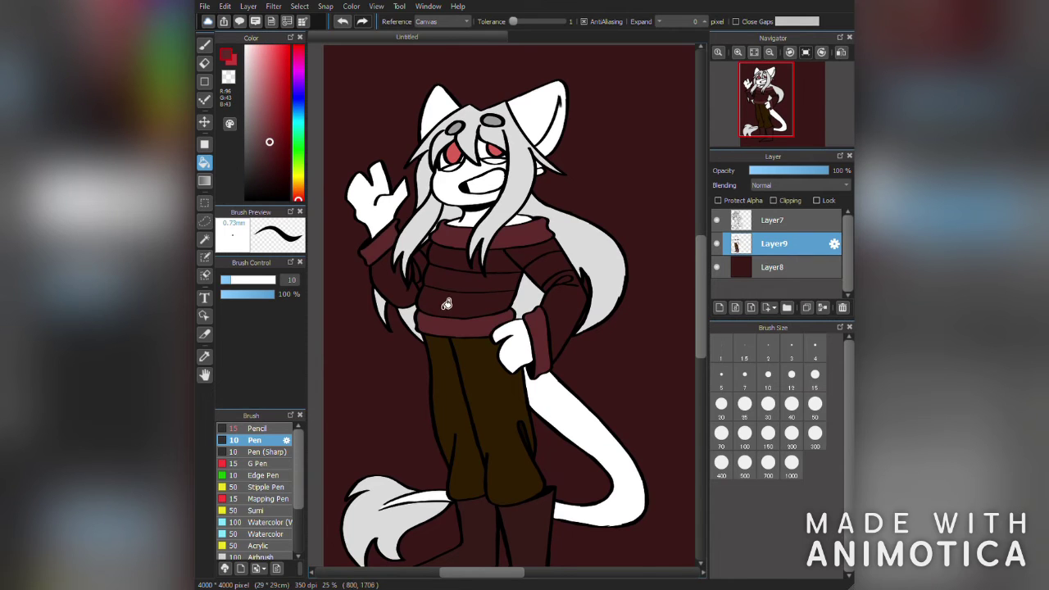
# Fill alternating sweater and sleeve stripes with red (R143 G67 B66) and the stripes between them with dark brown (R62 G37 B36)
pyautogui.scroll(1, 517, 220)
pyautogui.click(268, 113)
pyautogui.click(439, 271)
pyautogui.click(509, 277)
pyautogui.click(550, 262)
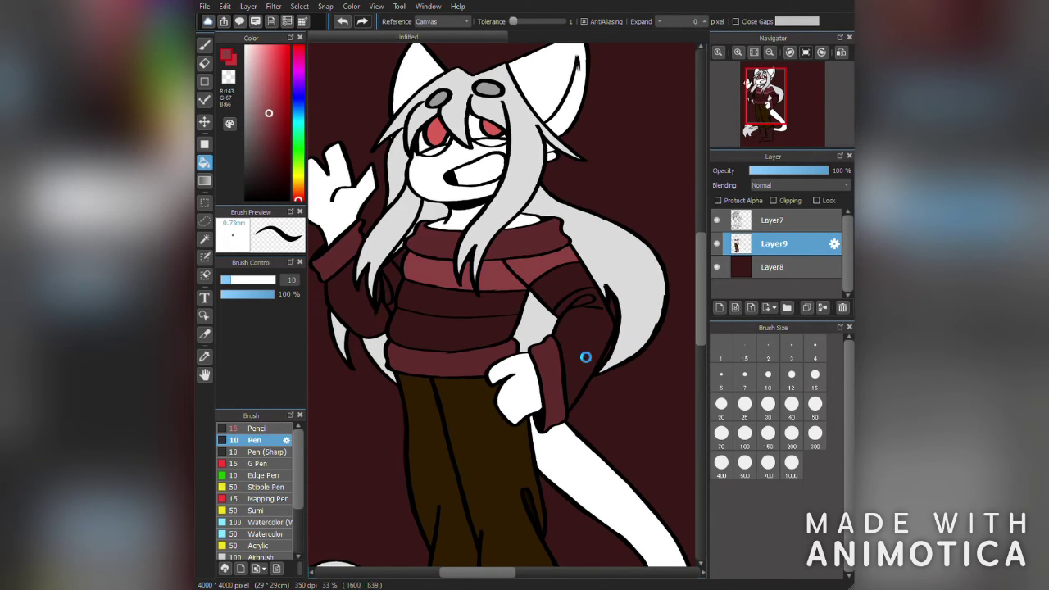
pyautogui.click(578, 352)
pyautogui.click(455, 336)
pyautogui.click(390, 303)
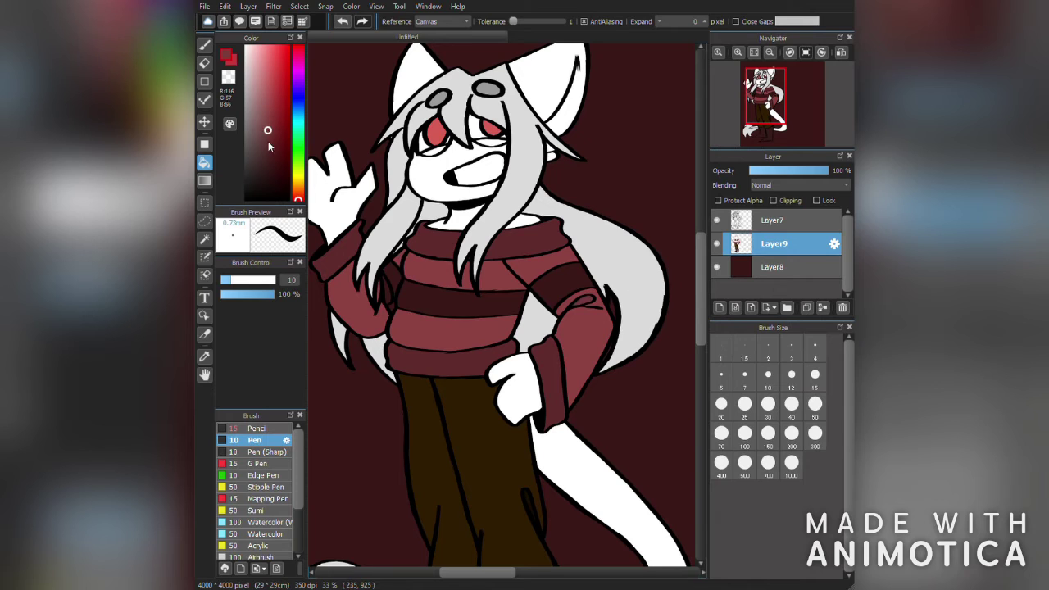
pyautogui.click(424, 287)
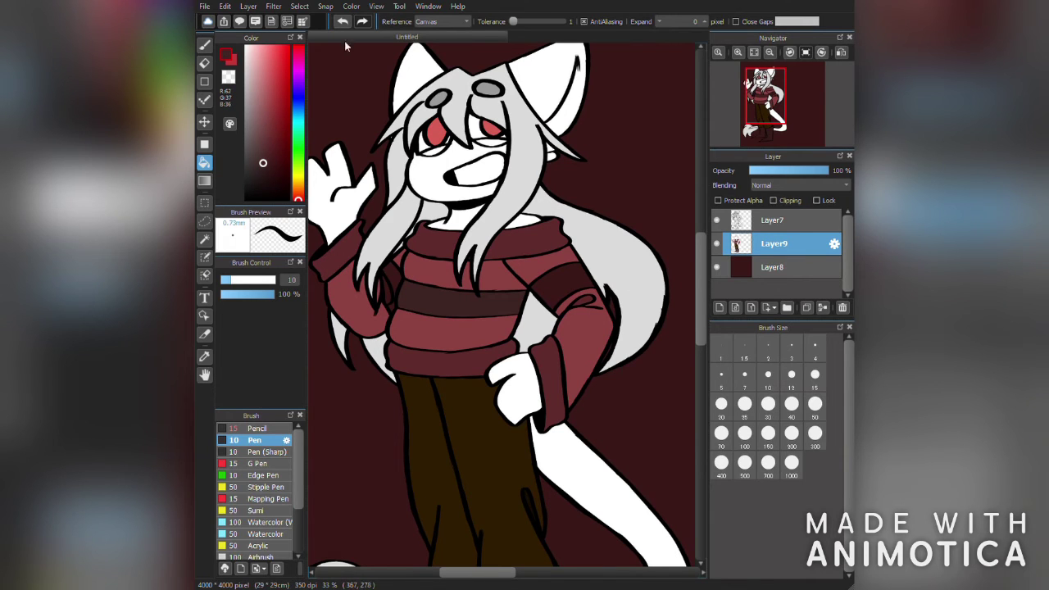
pyautogui.scroll(-1, 448, 293)
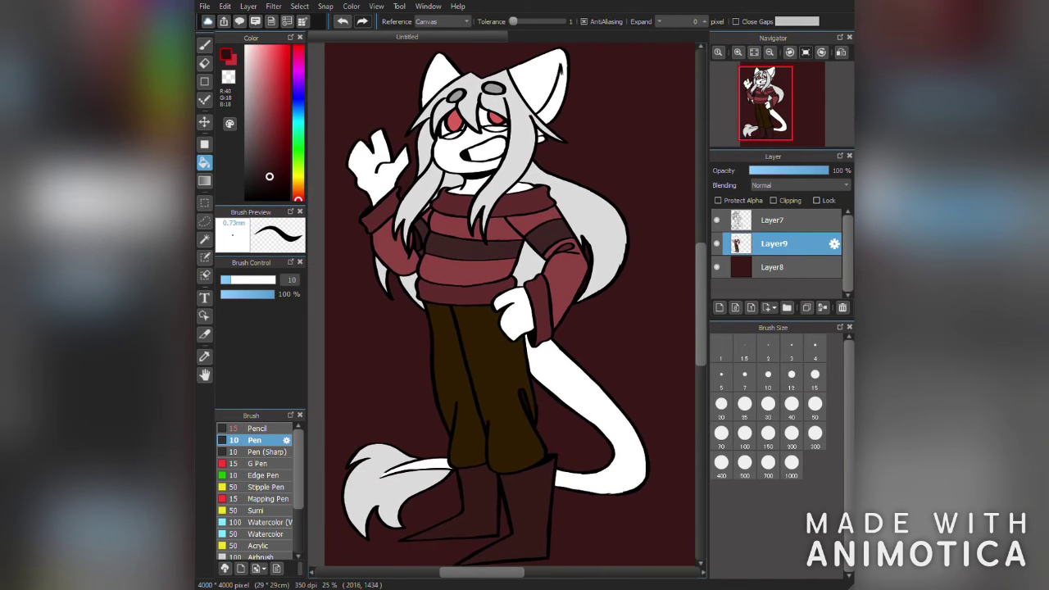
# Recolour both trouser legs with a near-black red
pyautogui.click(283, 182)
pyautogui.click(461, 377)
pyautogui.click(508, 379)
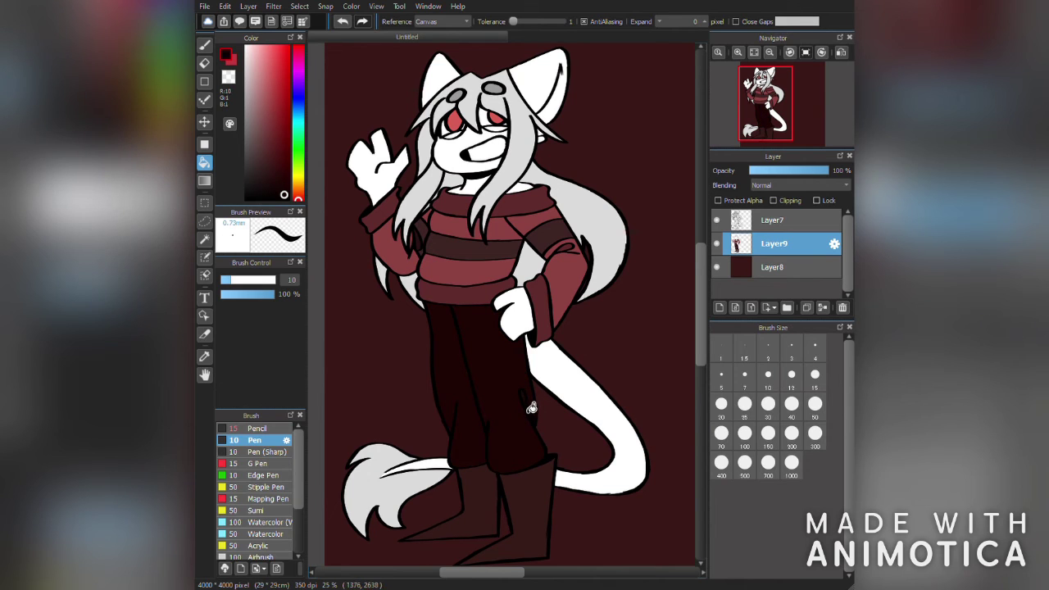
# Delete the dark backdrop Layer8, and duplicate the Layer9 colours three times and merge the copies back into Layer9
pyautogui.click(772, 268)
pyautogui.click(842, 307)
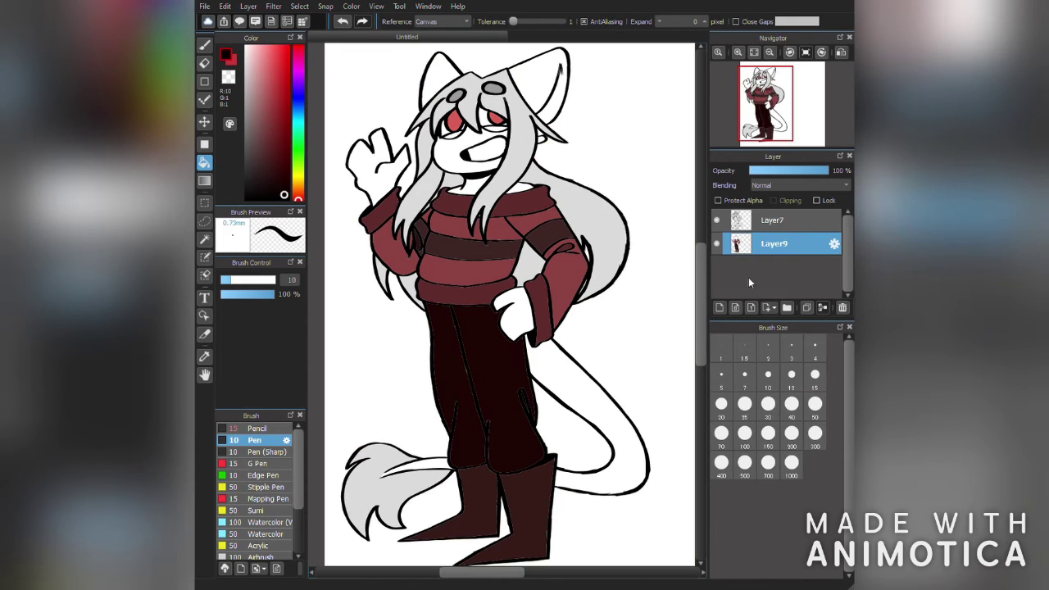
pyautogui.click(807, 308)
pyautogui.click(205, 121)
pyautogui.hotkey('ctrl', 'j')
pyautogui.hotkey('ctrl', 'j')
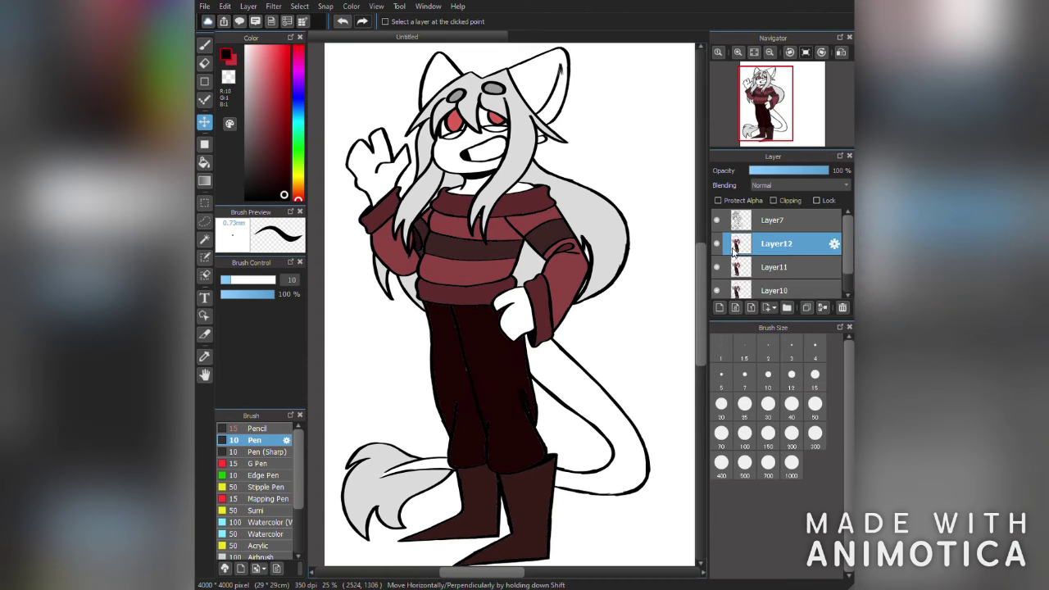
pyautogui.hotkey('ctrl', 'e')
pyautogui.hotkey('ctrl', 'e')
pyautogui.hotkey('ctrl', 'e')
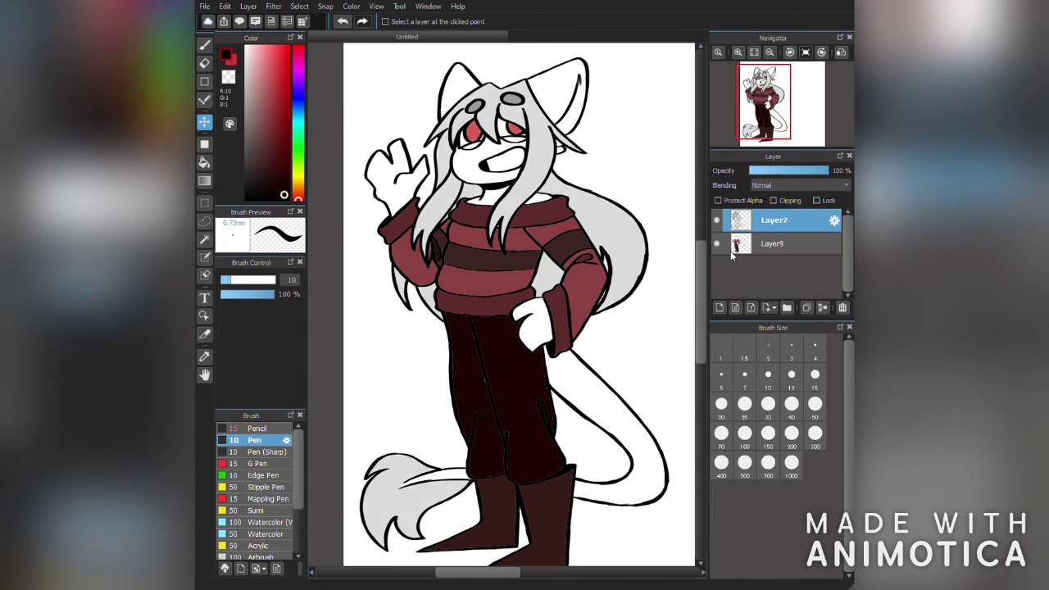
# Add a layer beneath Layer9 and fill a tall rectangle beside the character with pale yellow (R243 G255 B144)
pyautogui.click(774, 244)
pyautogui.press('i')
pyautogui.click(718, 308)
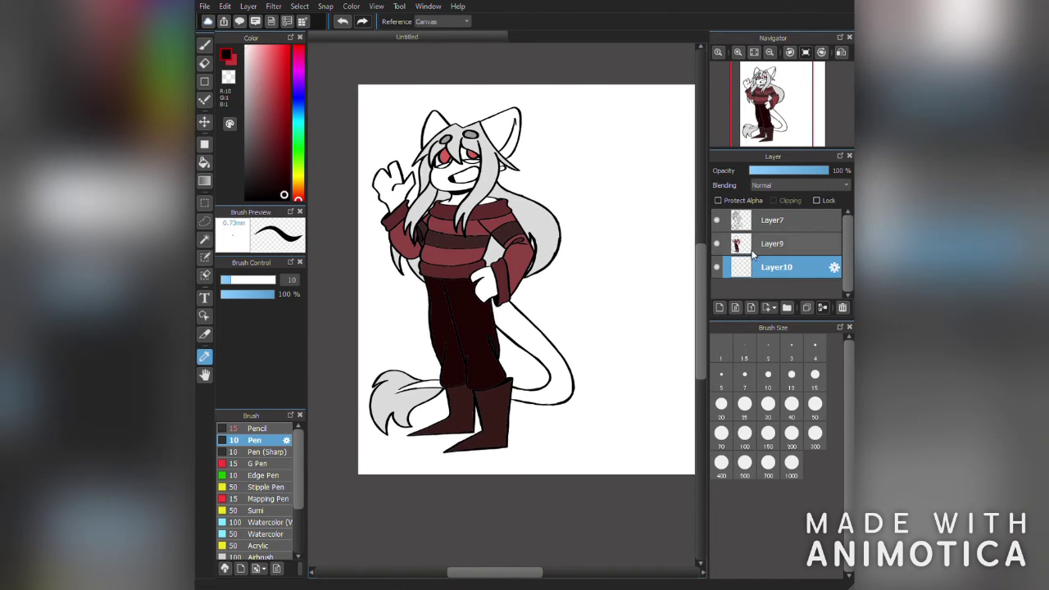
pyautogui.scroll(1, 525, 279)
pyautogui.click(297, 172)
pyautogui.click(264, 46)
pyautogui.moveTo(490, 121); pyautogui.dragTo(666, 425)
pyautogui.press('g')
pyautogui.click(568, 309)
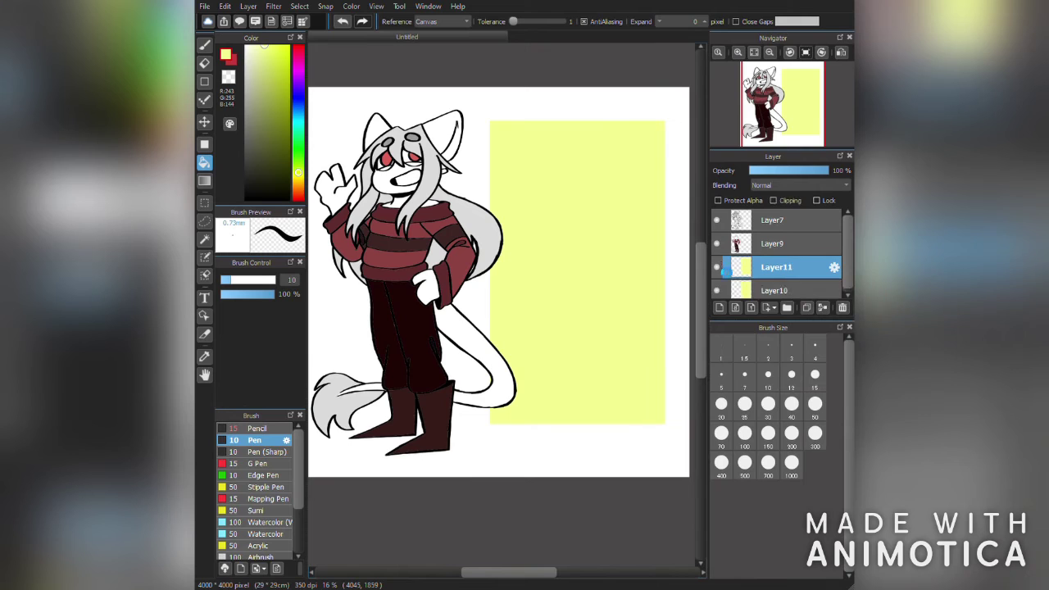
# Create a round swatch of the hair's light grey (R219 G219 B219) near the top of the yellow panel on Layer9
pyautogui.click(774, 244)
pyautogui.press('i')
pyautogui.click(401, 155)
pyautogui.scroll(2, 419, 102)
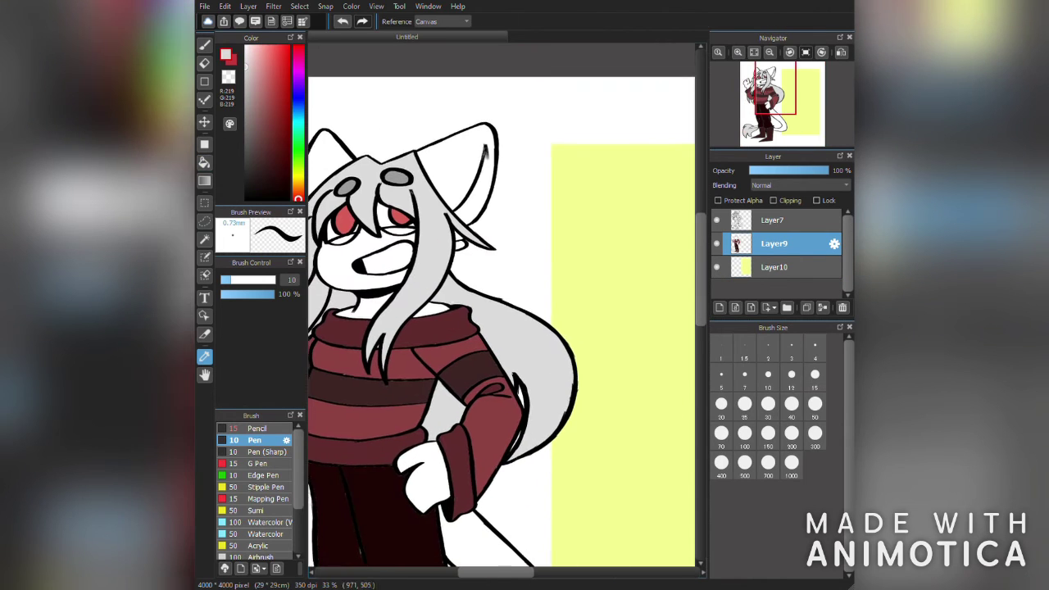
pyautogui.press('b')
pyautogui.moveTo(515, 159)
pyautogui.mouseDown()
pyautogui.moveTo(524, 197)
pyautogui.moveTo(652, 197)
pyautogui.mouseUp()
pyautogui.click(642, 153)
pyautogui.press('i')
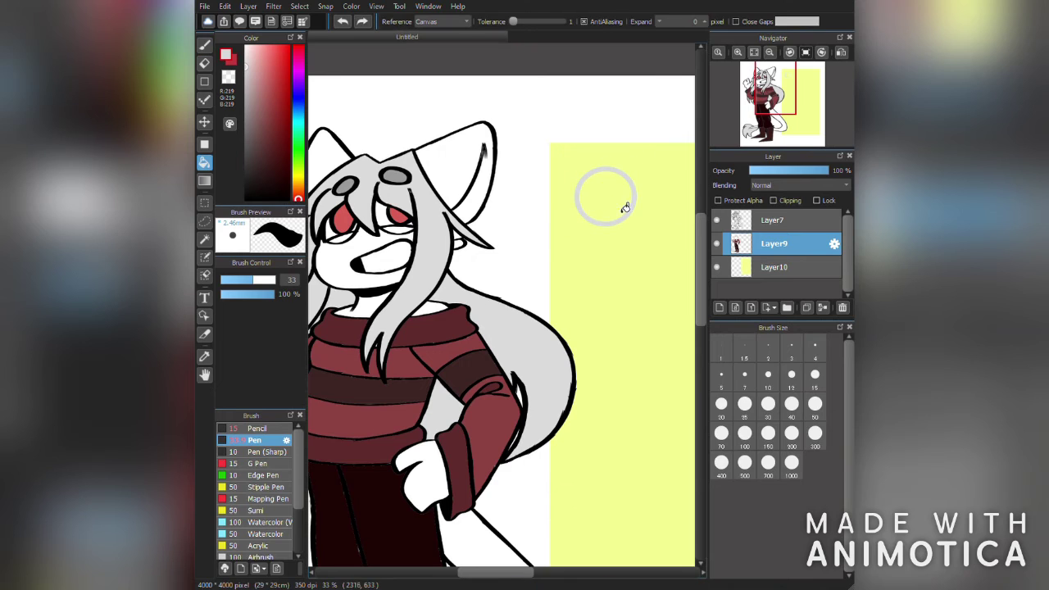
pyautogui.click(602, 201)
# Add a mid grey (R155 G155 B155) round swatch overlapping the light grey one
pyautogui.click(205, 47)
pyautogui.moveTo(571, 166); pyautogui.dragTo(637, 232)
pyautogui.moveTo(607, 199); pyautogui.dragTo(630, 202)
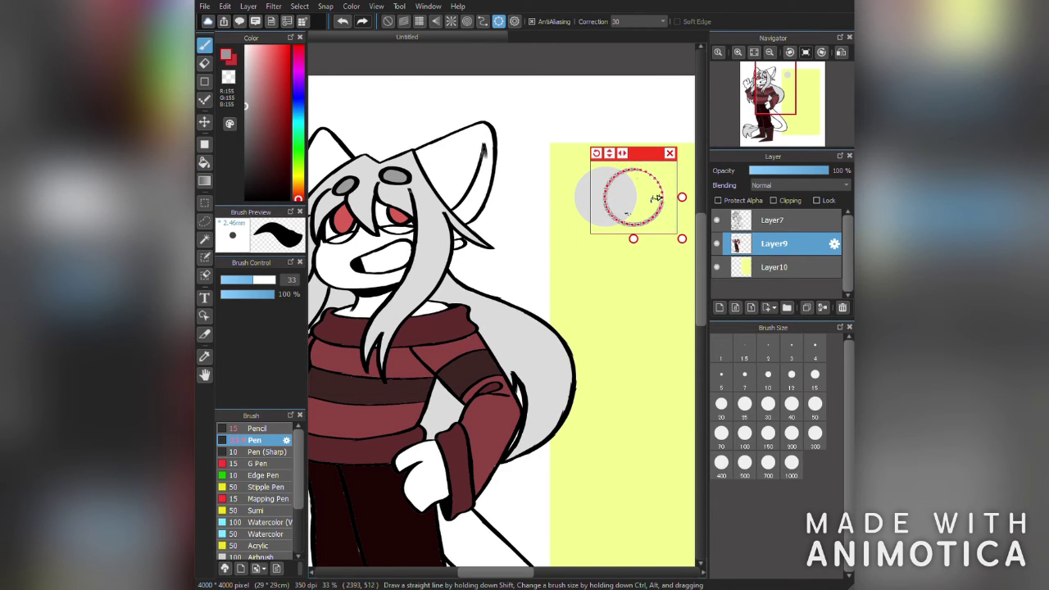
pyautogui.hscroll(3, 576, 135)
pyautogui.click(560, 151)
pyautogui.press('g')
pyautogui.click(531, 205)
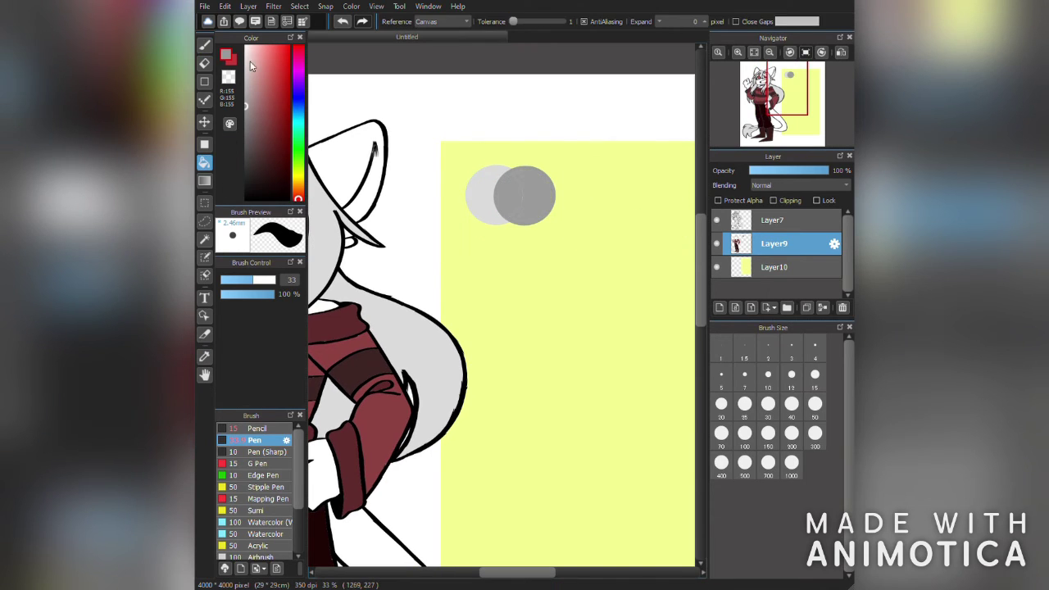
# Add a round swatch of the iris red (R217 G95 B86) below the grey swatches
pyautogui.scroll(-3, 532, 201)
pyautogui.scroll(2, 533, 201)
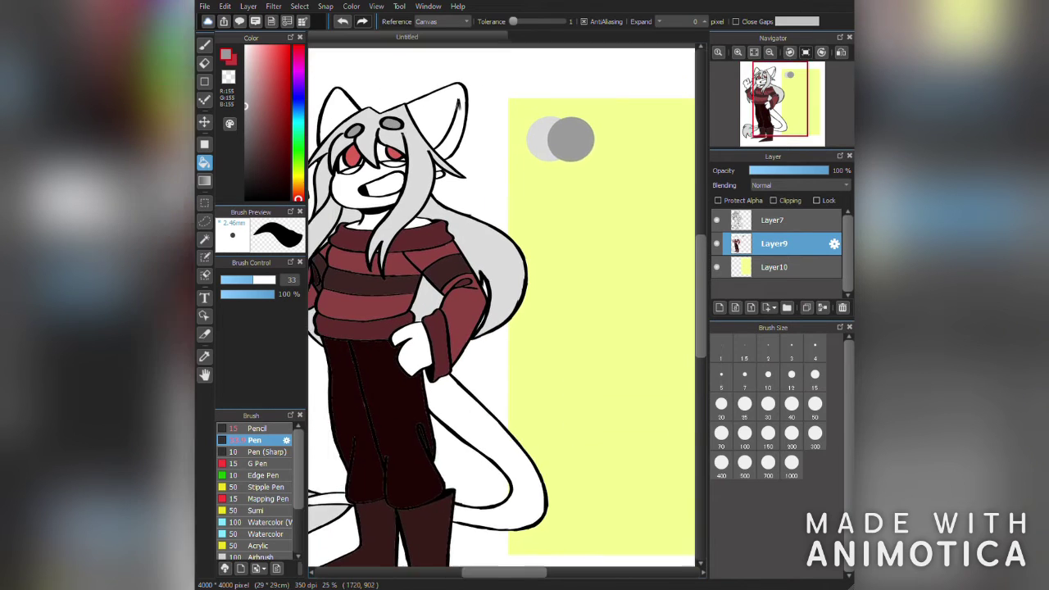
pyautogui.press('i')
pyautogui.click(430, 177)
pyautogui.moveTo(564, 141); pyautogui.dragTo(630, 211)
pyautogui.moveTo(596, 181); pyautogui.dragTo(588, 202)
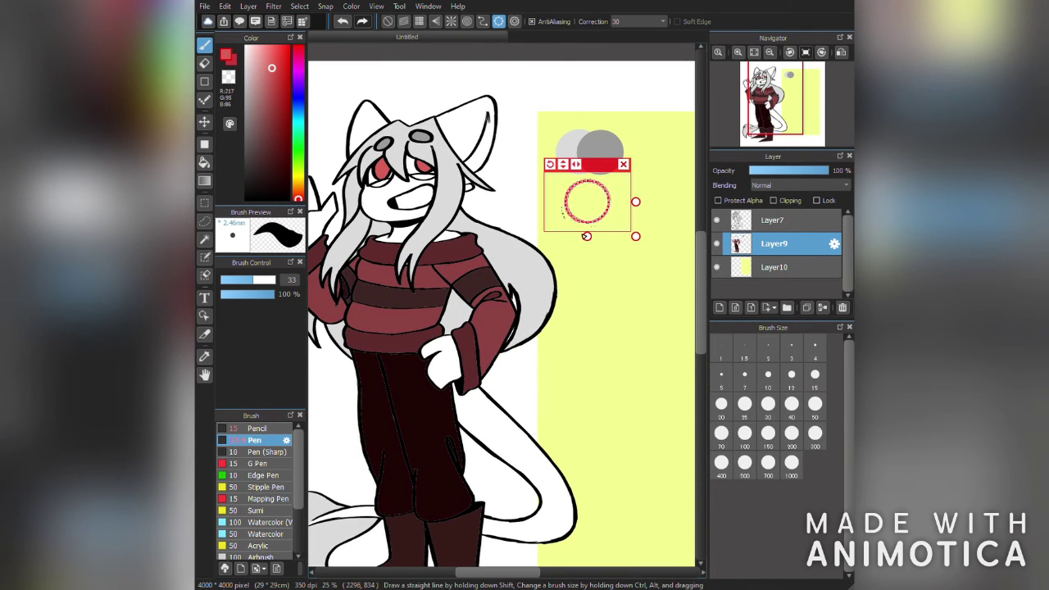
pyautogui.click(551, 164)
pyautogui.press('g')
pyautogui.click(597, 212)
# Add a round swatch of the sweater collar's dark red (R96 G43 B43) below the iris swatch
pyautogui.keyDown('alt'); pyautogui.click(598, 158); pyautogui.keyUp('alt')
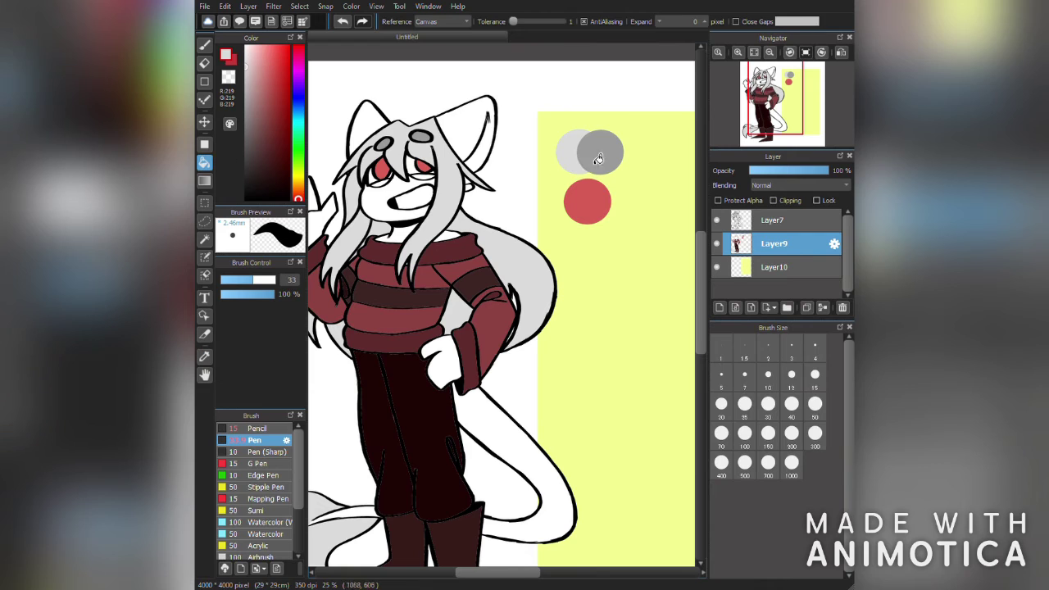
pyautogui.click(269, 142)
pyautogui.press('b')
pyautogui.moveTo(564, 174)
pyautogui.mouseDown()
pyautogui.moveTo(611, 225)
pyautogui.moveTo(587, 253)
pyautogui.moveTo(588, 232)
pyautogui.moveTo(597, 257)
pyautogui.mouseUp()
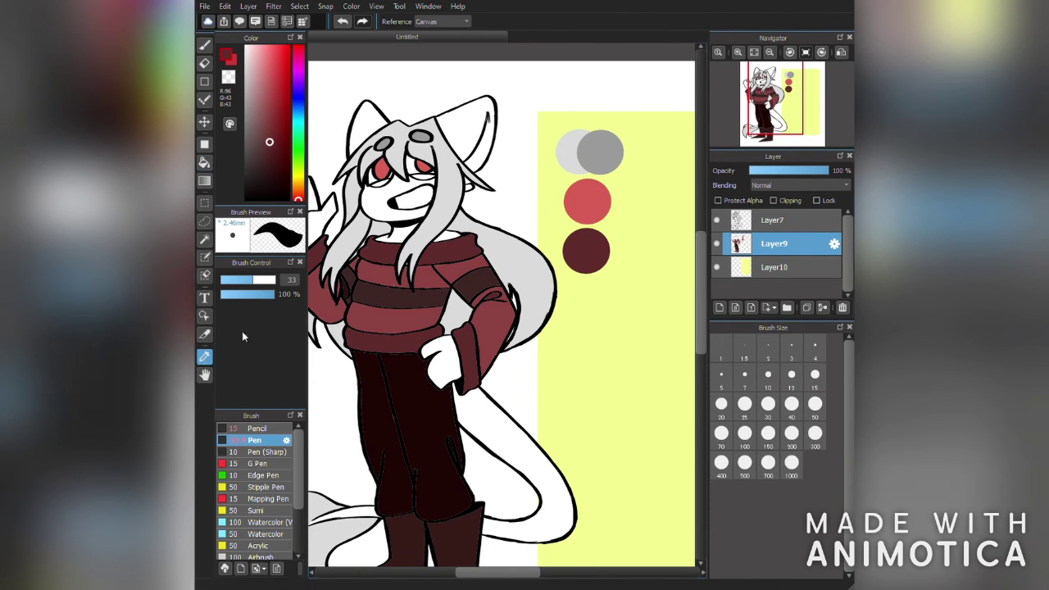
# Add overlapping round swatches of the sweater stripes' red (R143 G67 B66) and dark brown (R62 G37 B36) beside the dark red one
pyautogui.moveTo(606, 221)
pyautogui.mouseDown()
pyautogui.moveTo(619, 224)
pyautogui.moveTo(604, 234)
pyautogui.mouseUp()
pyautogui.click(635, 215)
pyautogui.press('g')
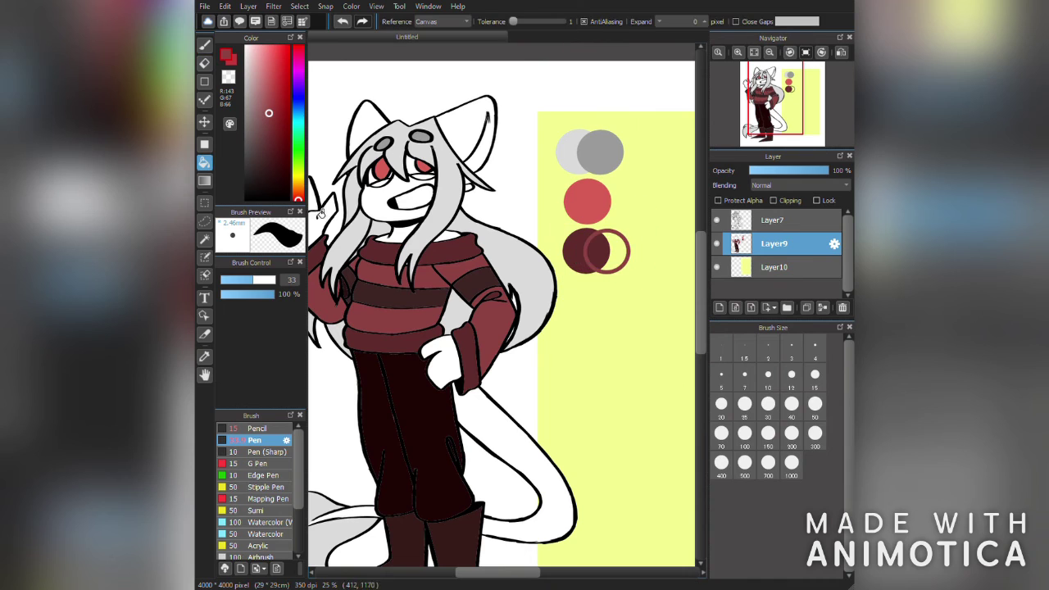
pyautogui.click(607, 262)
pyautogui.press('b')
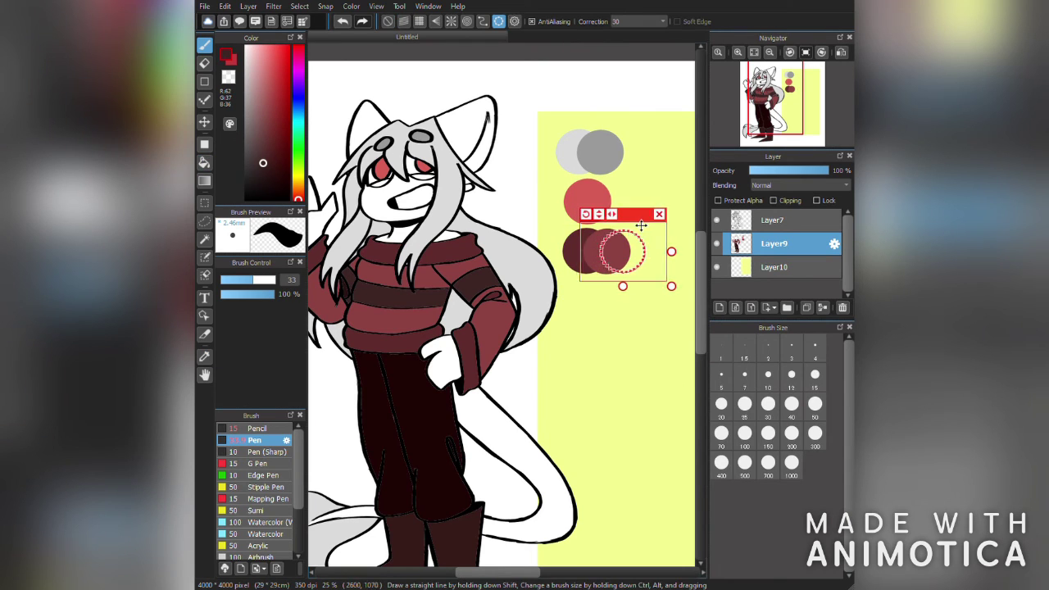
pyautogui.moveTo(628, 231); pyautogui.dragTo(625, 232)
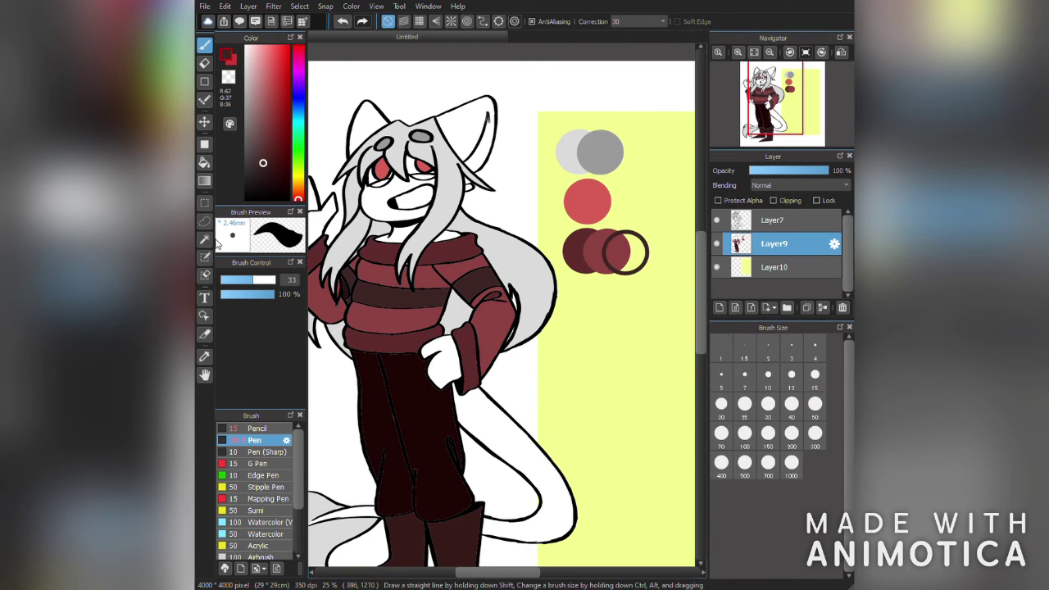
# Start a fourth swatch row with a filled circle in the trousers' near-black red (R31 G5 B5)
pyautogui.click(205, 46)
pyautogui.moveTo(585, 280); pyautogui.dragTo(584, 281)
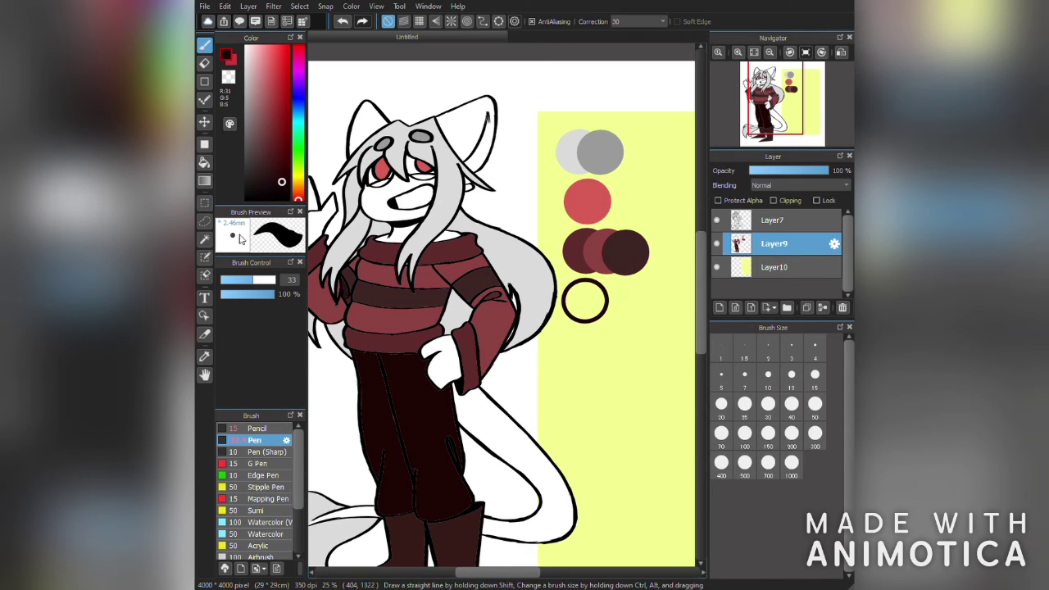
pyautogui.click(205, 163)
pyautogui.click(585, 300)
# Add an overlapping round swatch of the boots' dark brown (R54 G27 B25) beside the trouser swatch
pyautogui.click(205, 46)
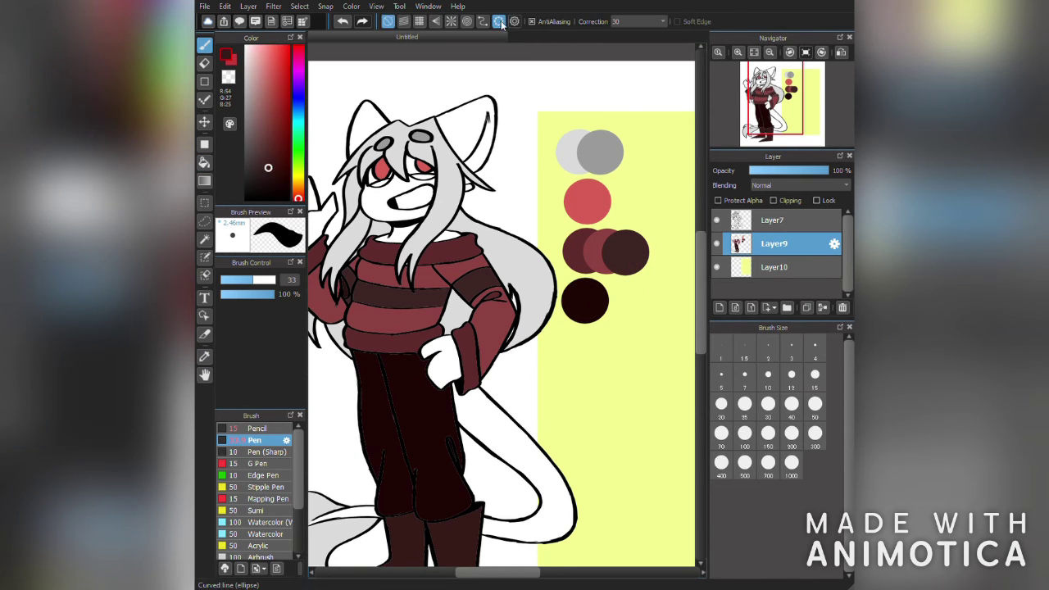
pyautogui.click(499, 21)
pyautogui.moveTo(607, 280); pyautogui.dragTo(611, 323)
pyautogui.click(205, 163)
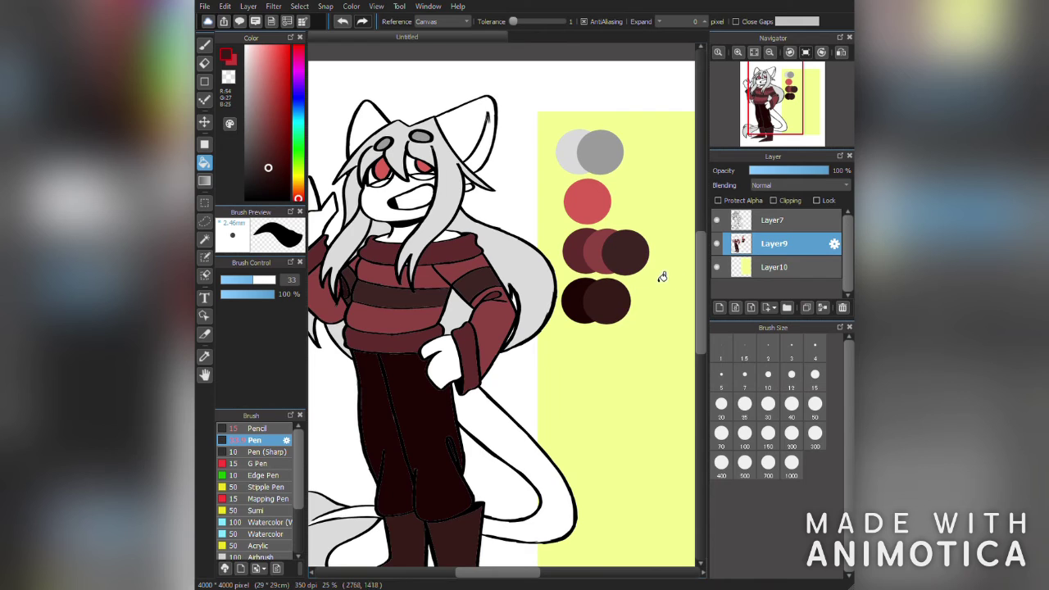
# Lasso all the round colour swatches on the yellow panel and scale them up as one group
pyautogui.scroll(-2, 665, 278)
pyautogui.press('m')
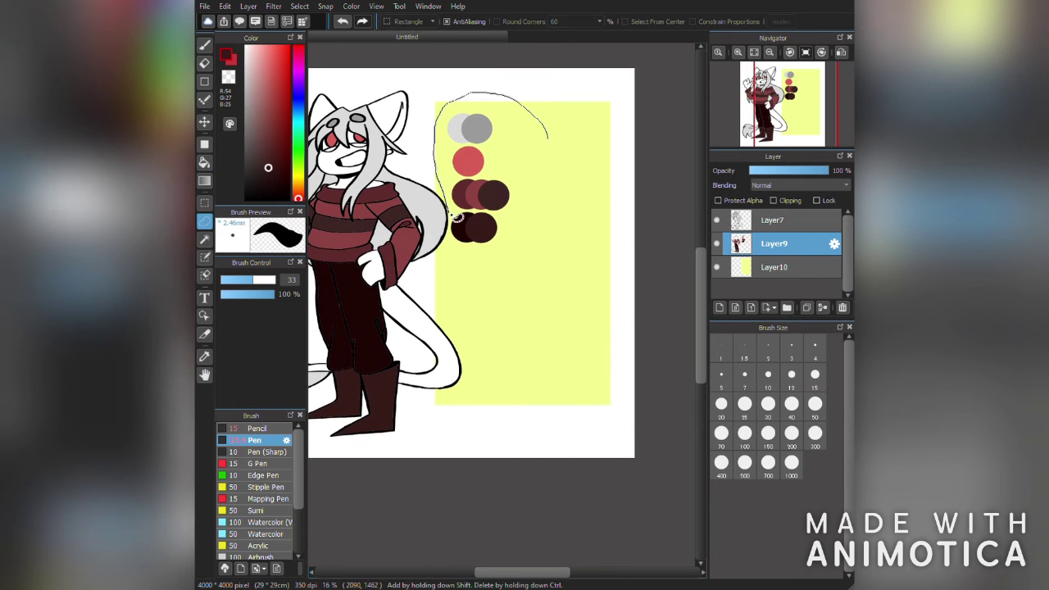
pyautogui.moveTo(456, 213); pyautogui.dragTo(549, 143)
pyautogui.hotkey('ctrl', 't')
pyautogui.moveTo(565, 239)
pyautogui.mouseDown()
pyautogui.moveTo(609, 335)
pyautogui.moveTo(636, 353)
pyautogui.mouseUp()
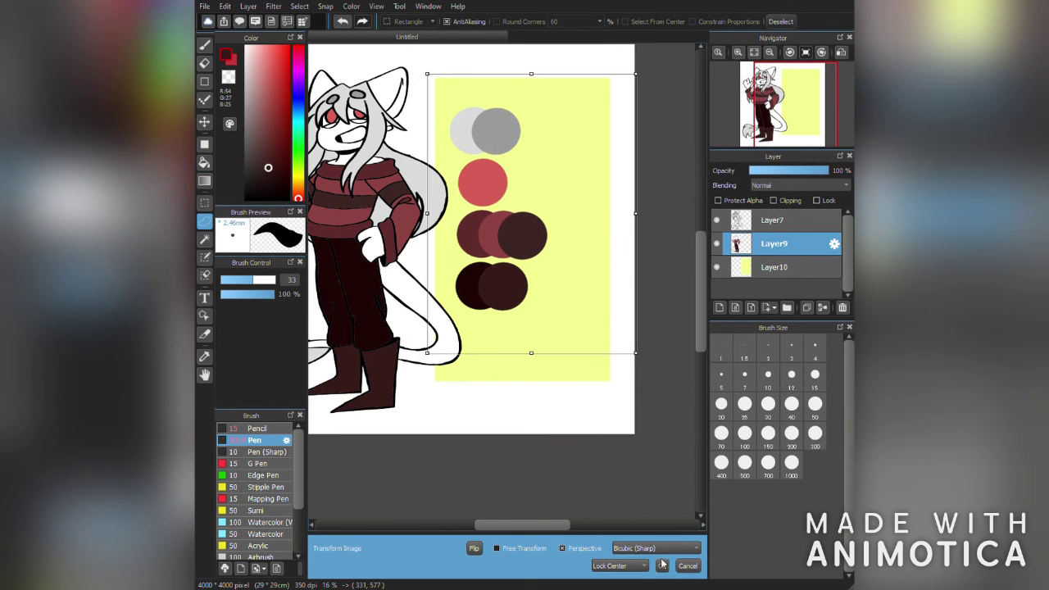
pyautogui.press('Return')
# Handwrite the black labels Hair, Eyes, Sweater and Pants & Boots beside the matching swatch rows with a thin pen
pyautogui.press('b')
pyautogui.scroll(2, 537, 222)
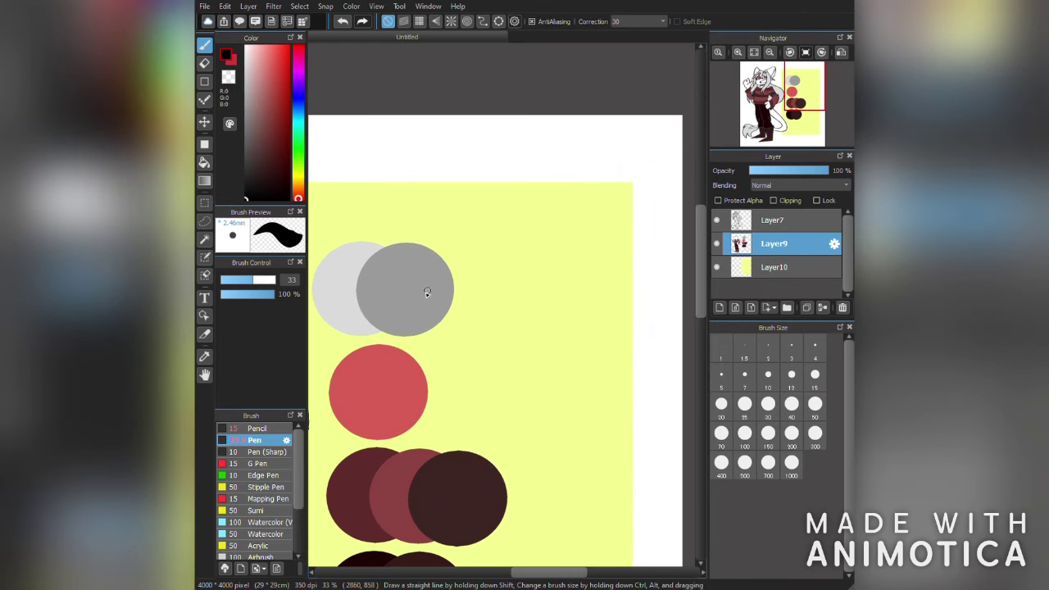
pyautogui.moveTo(465, 368); pyautogui.dragTo(465, 410)
pyautogui.moveTo(471, 387); pyautogui.dragTo(483, 430)
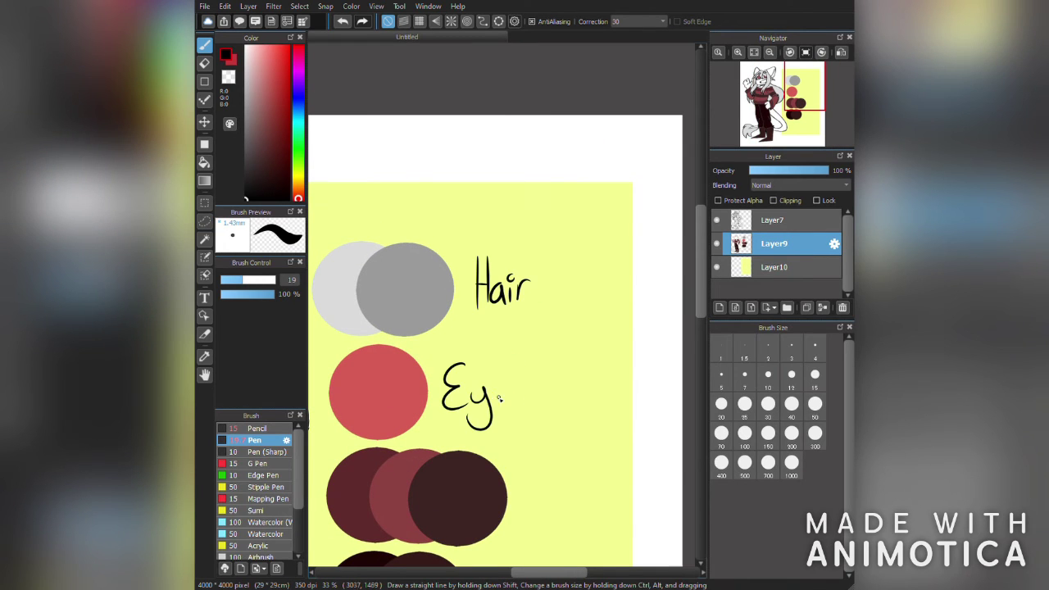
pyautogui.scroll(-3, 570, 336)
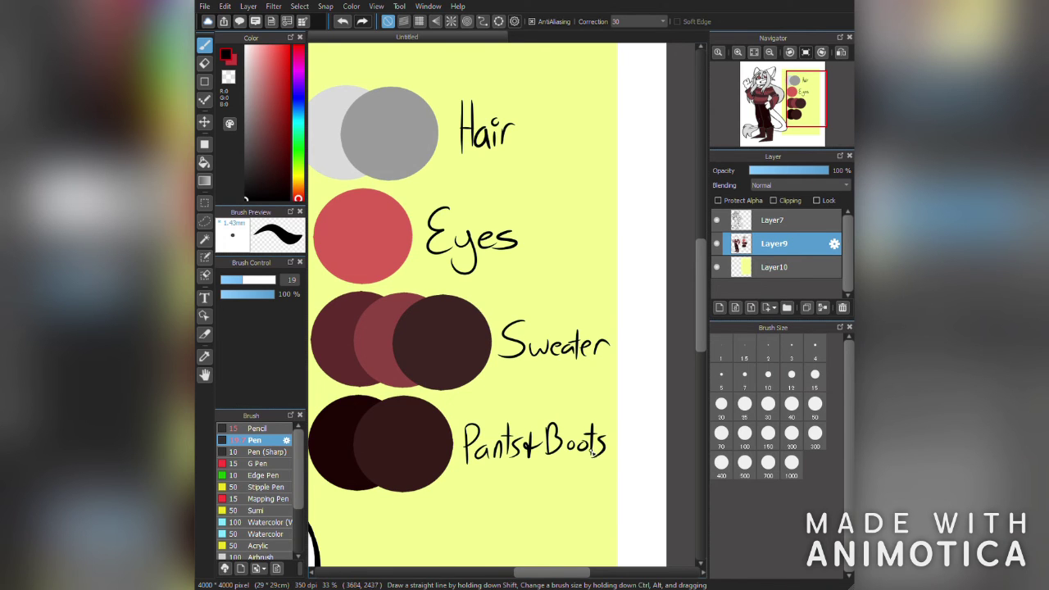
# Add a layer above the line art and select the whites and irises of both eyes for colouring
pyautogui.scroll(-2, 595, 451)
pyautogui.scroll(2, 492, 270)
pyautogui.click(771, 219)
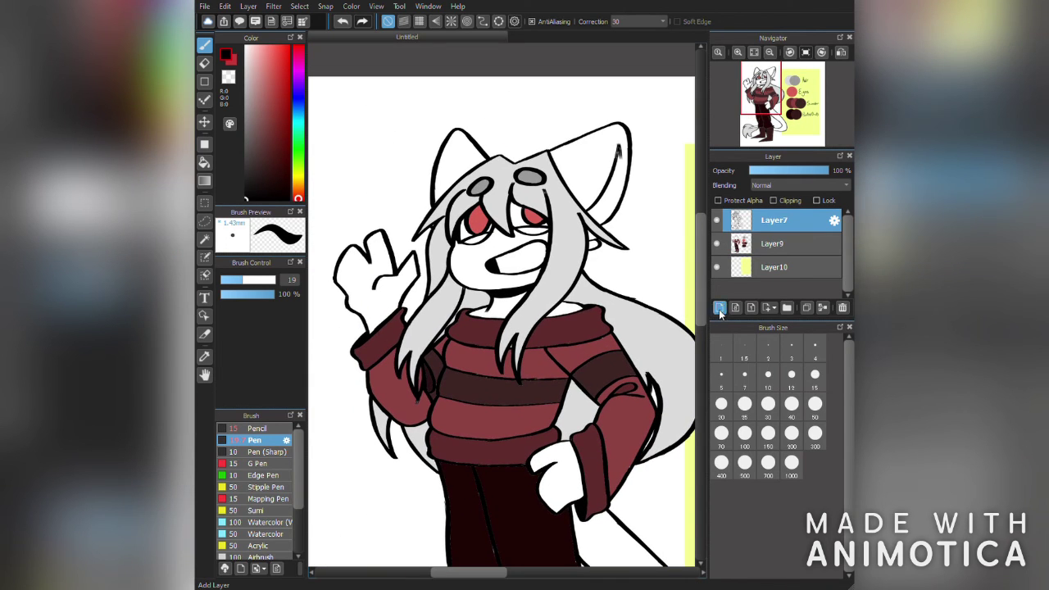
pyautogui.click(720, 308)
pyautogui.press('g')
pyautogui.scroll(2, 497, 164)
pyautogui.click(204, 239)
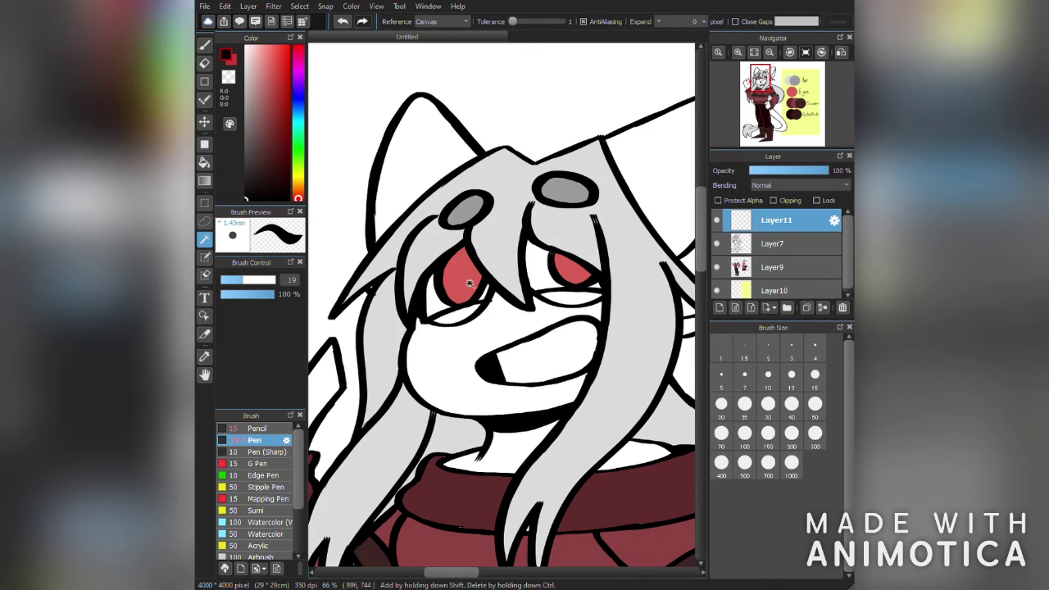
pyautogui.click(456, 318)
pyautogui.keyDown('shift'); pyautogui.click(545, 293); pyautogui.keyUp('shift')
pyautogui.keyDown('shift'); pyautogui.click(588, 300); pyautogui.keyUp('shift')
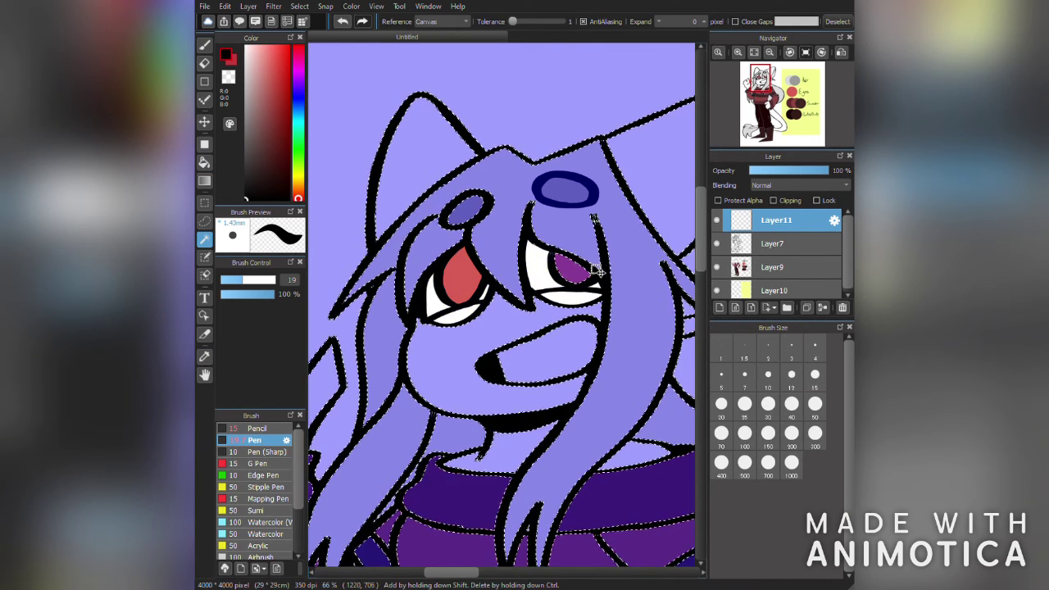
# Place the new layer under the line art, paint the selected eyes pale cyan (R177 G255 B250) and lower its opacity to 29%
pyautogui.moveTo(741, 234); pyautogui.dragTo(741, 250)
pyautogui.click(298, 123)
pyautogui.click(259, 48)
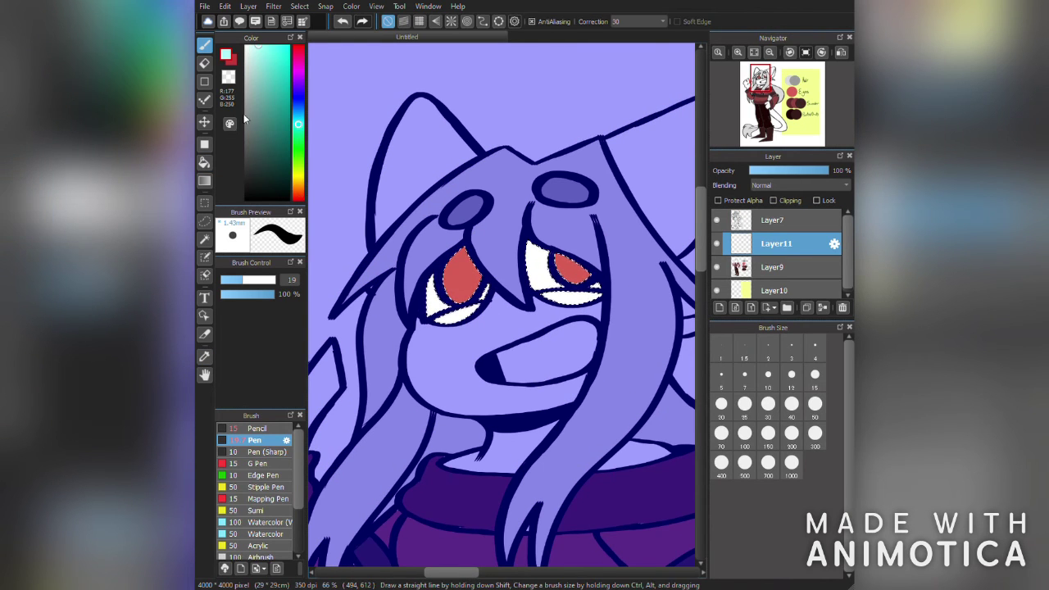
pyautogui.hotkey('ctrl', 'd')
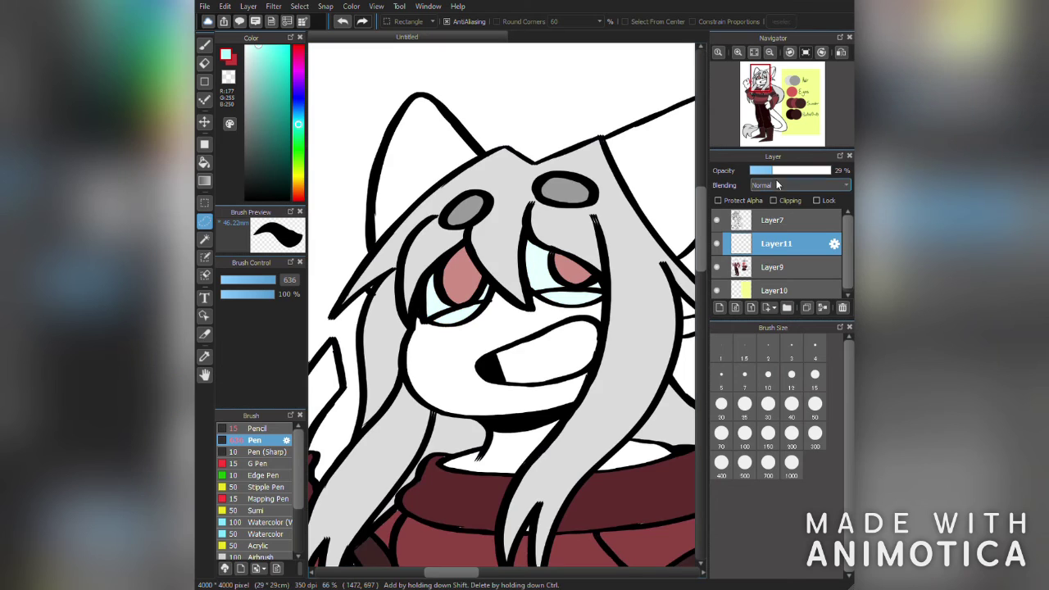
# Try painting white diagonal reflection stripes across both irises within an eye selection on a new layer
pyautogui.click(205, 240)
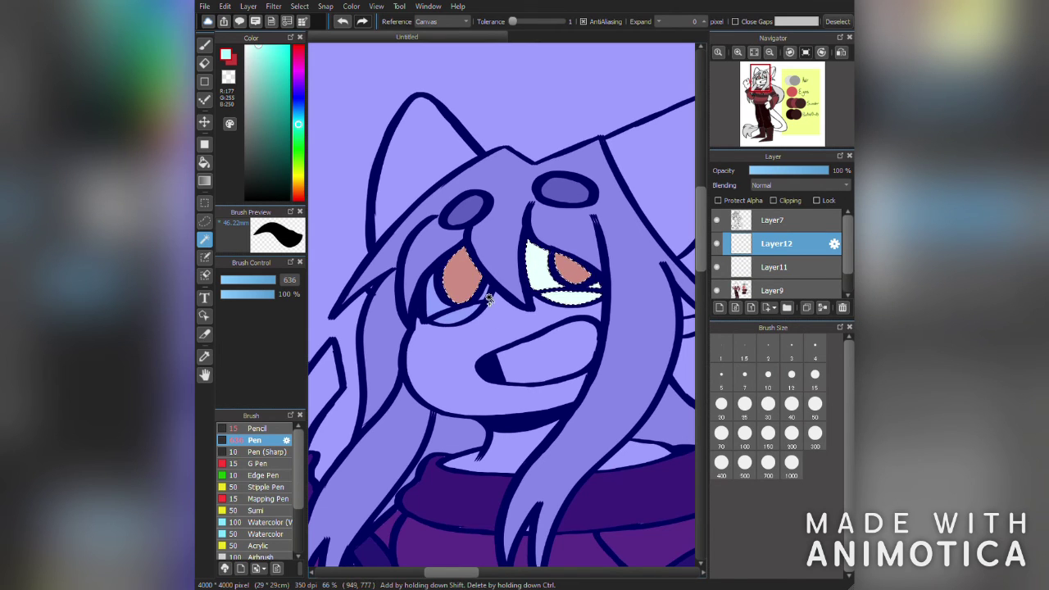
pyautogui.press('b')
pyautogui.moveTo(449, 289)
pyautogui.mouseDown()
pyautogui.moveTo(469, 251)
pyautogui.moveTo(480, 261)
pyautogui.mouseUp()
pyautogui.moveTo(561, 280); pyautogui.dragTo(578, 258)
pyautogui.click(207, 215)
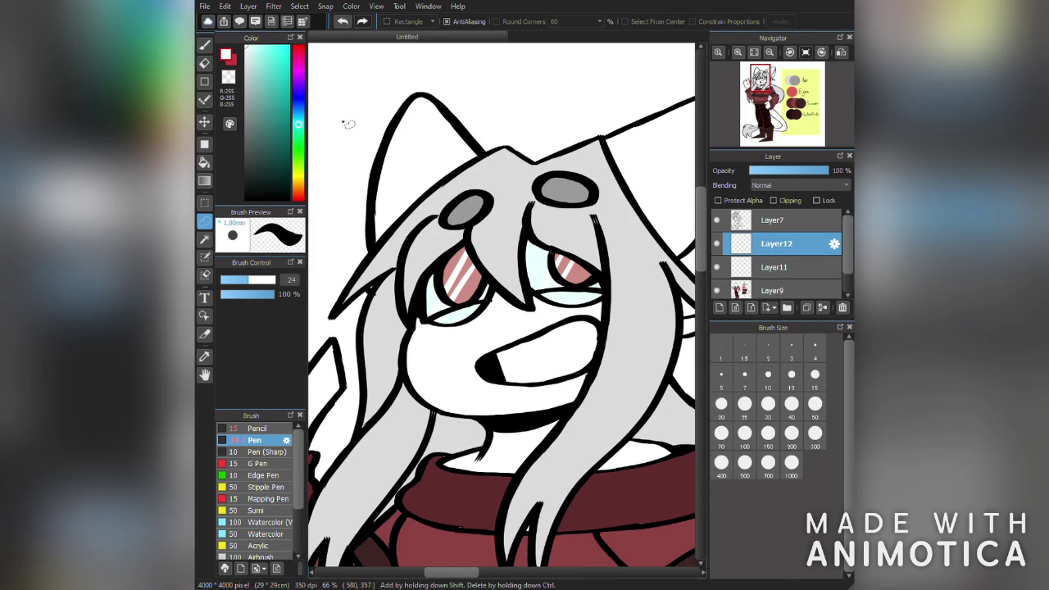
# Undo the white reflection stripes on the irises
pyautogui.click(343, 22)
pyautogui.click(344, 23)
pyautogui.press('b')
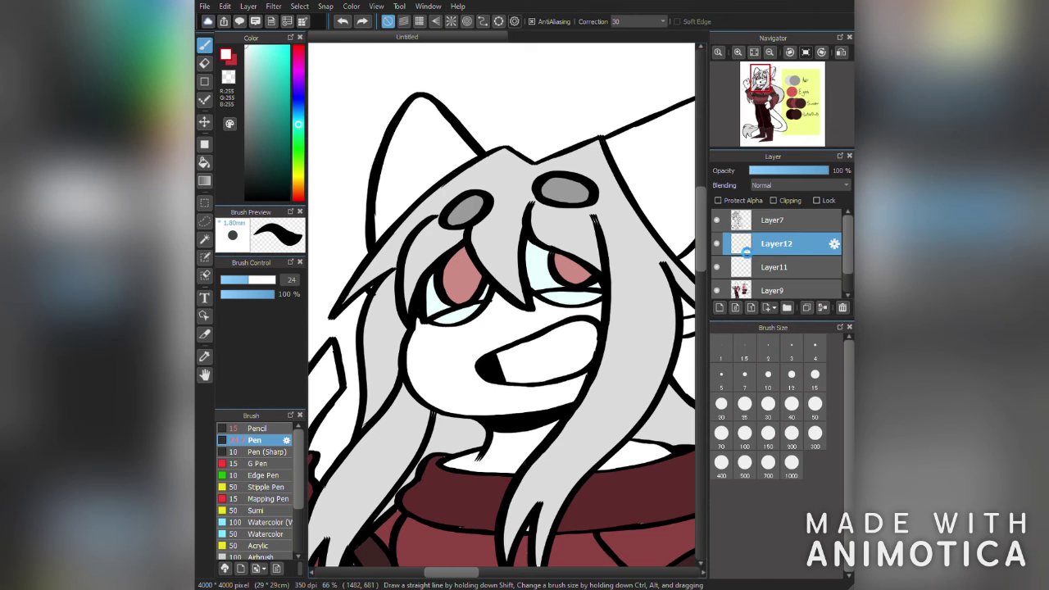
pyautogui.hotkey('ctrl', 'z')
# Try broad white glare streaks over both eyes on a layer above the line art and erase their excess
pyautogui.moveTo(545, 232)
pyautogui.mouseDown()
pyautogui.moveTo(533, 232)
pyautogui.moveTo(537, 278)
pyautogui.mouseUp()
pyautogui.moveTo(469, 245); pyautogui.dragTo(443, 288)
pyautogui.moveTo(481, 256); pyautogui.dragTo(444, 316)
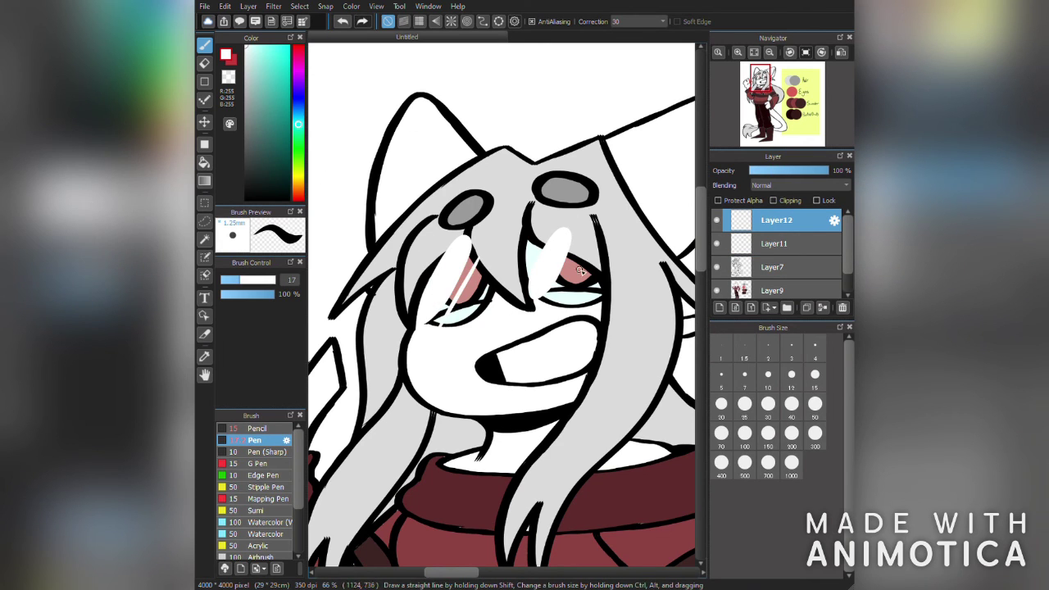
pyautogui.press('e')
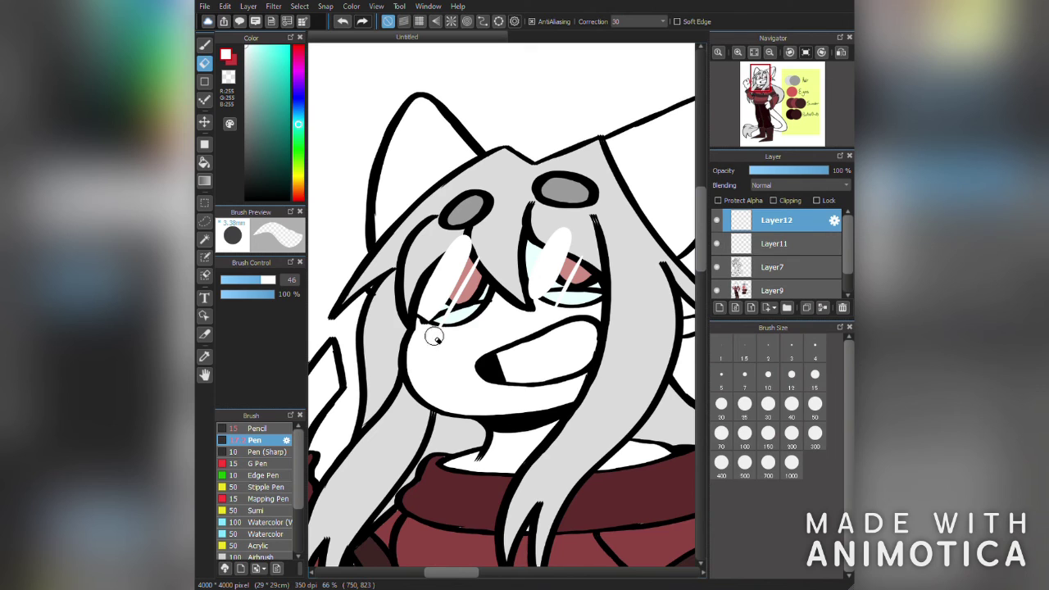
pyautogui.moveTo(474, 239); pyautogui.dragTo(439, 300)
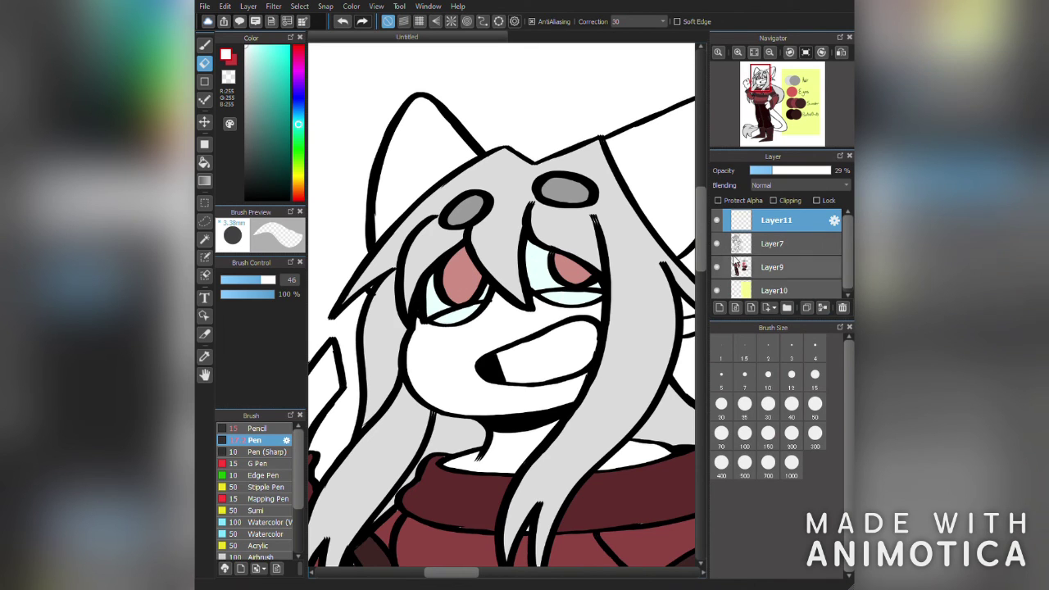
# Select both eyes and paint thin white diagonal reflection stripes across the irises on a new layer above the line art
pyautogui.press('w')
pyautogui.click(474, 300)
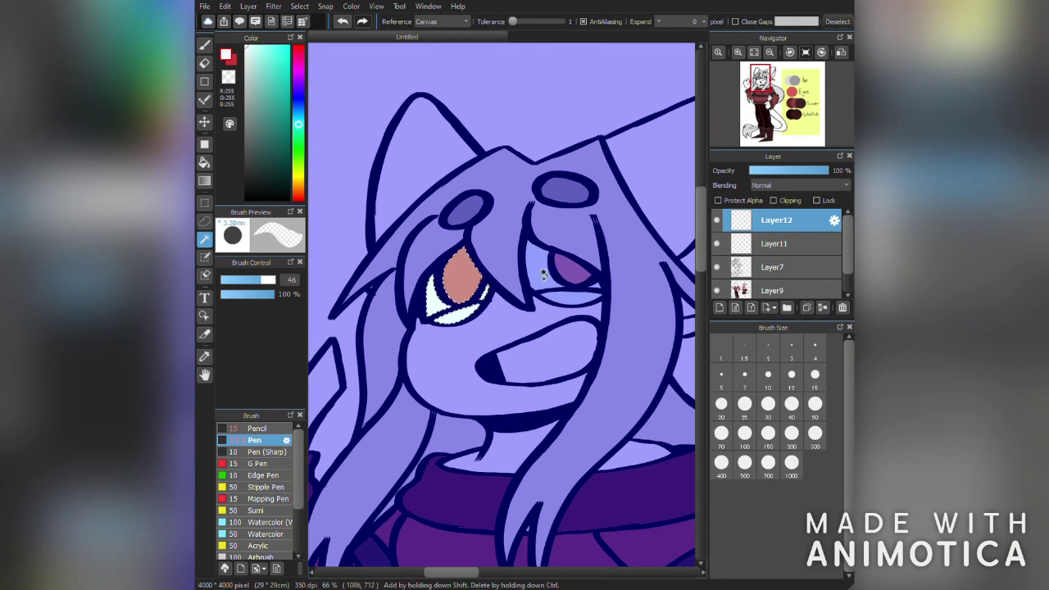
pyautogui.keyDown('shift'); pyautogui.click(541, 280); pyautogui.keyUp('shift')
pyautogui.press('b')
pyautogui.click(248, 279)
pyautogui.moveTo(444, 288); pyautogui.dragTo(464, 252)
pyautogui.moveTo(452, 301)
pyautogui.mouseDown()
pyautogui.moveTo(477, 261)
pyautogui.moveTo(483, 273)
pyautogui.mouseUp()
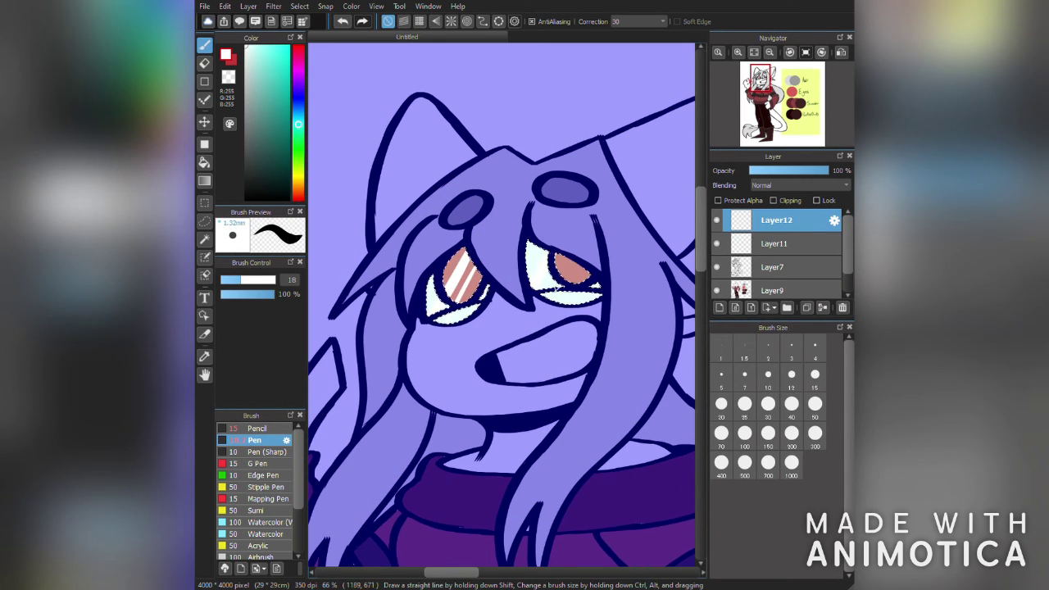
pyautogui.hotkey('ctrl', 'd')
# Merge the reflections, eye tint, line art, colours and yellow panel down into a single layer
pyautogui.press('m')
pyautogui.hotkey('ctrl', '-')
pyautogui.hotkey('ctrl', '-')
pyautogui.scroll(-1, 840, 269)
pyautogui.scroll(1, 822, 275)
pyautogui.hotkey('ctrl', '+')
pyautogui.hotkey('ctrl', '+')
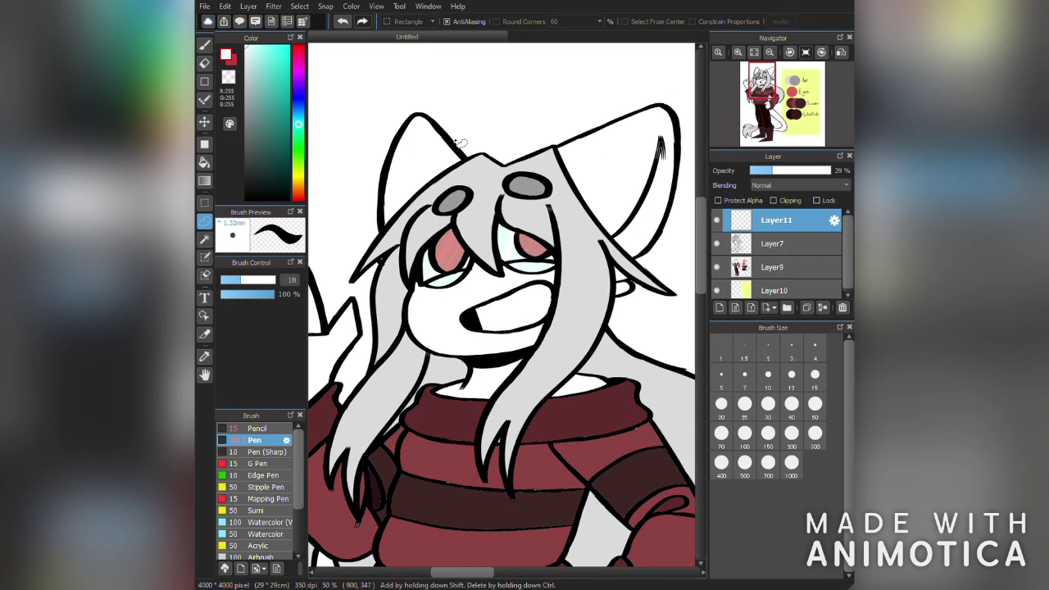
pyautogui.hotkey('ctrl', 'e')
pyautogui.hotkey('ctrl', 'e')
pyautogui.hotkey('ctrl', 'e')
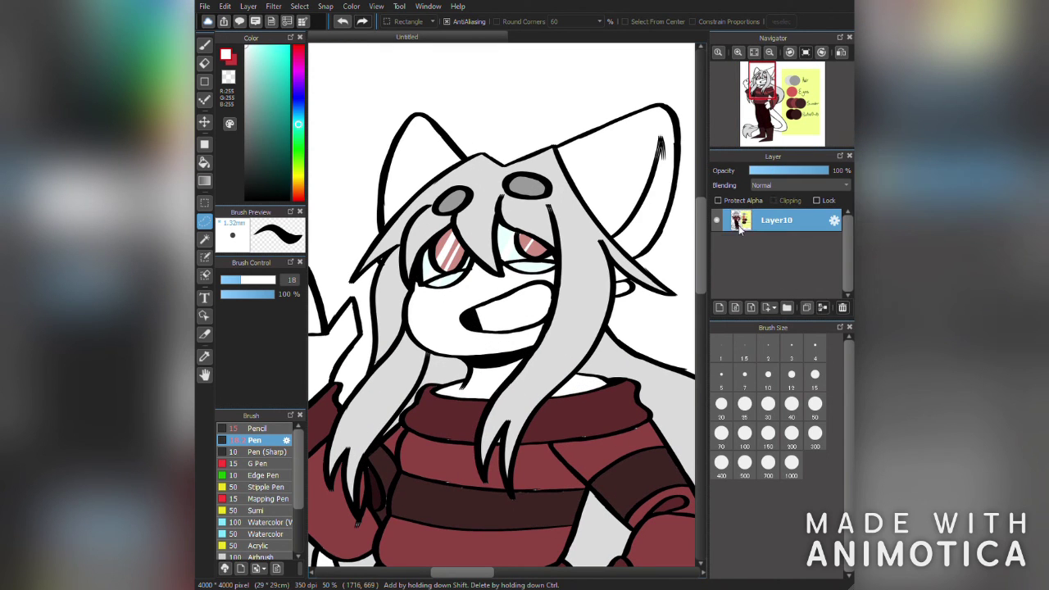
# Fill the small white gap between the front hair tips with the sweater collar's dark red (R96 G43 B43)
pyautogui.click(204, 163)
pyautogui.click(343, 21)
pyautogui.click(362, 21)
pyautogui.scroll(2, 443, 475)
pyautogui.keyDown('alt'); pyautogui.click(469, 449); pyautogui.keyUp('alt')
pyautogui.click(476, 481)
pyautogui.hotkey('ctrl', 'z')
pyautogui.scroll(1, 475, 480)
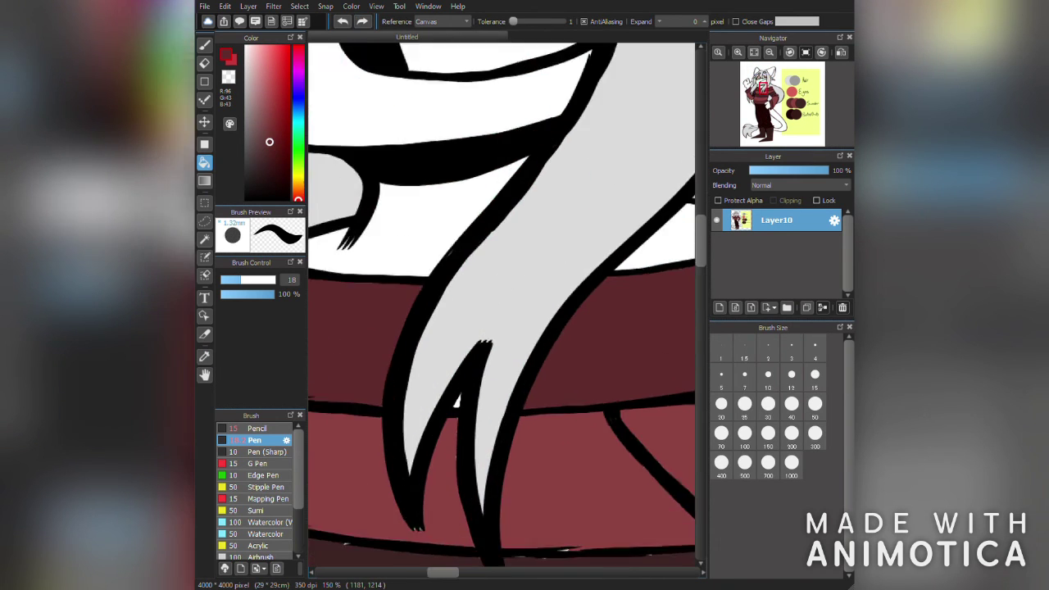
pyautogui.scroll(1, 496, 419)
pyautogui.click(443, 399)
# Recolour the character's black outlines with a very dark red (R45 G18 B18) fill
pyautogui.scroll(-3, 457, 391)
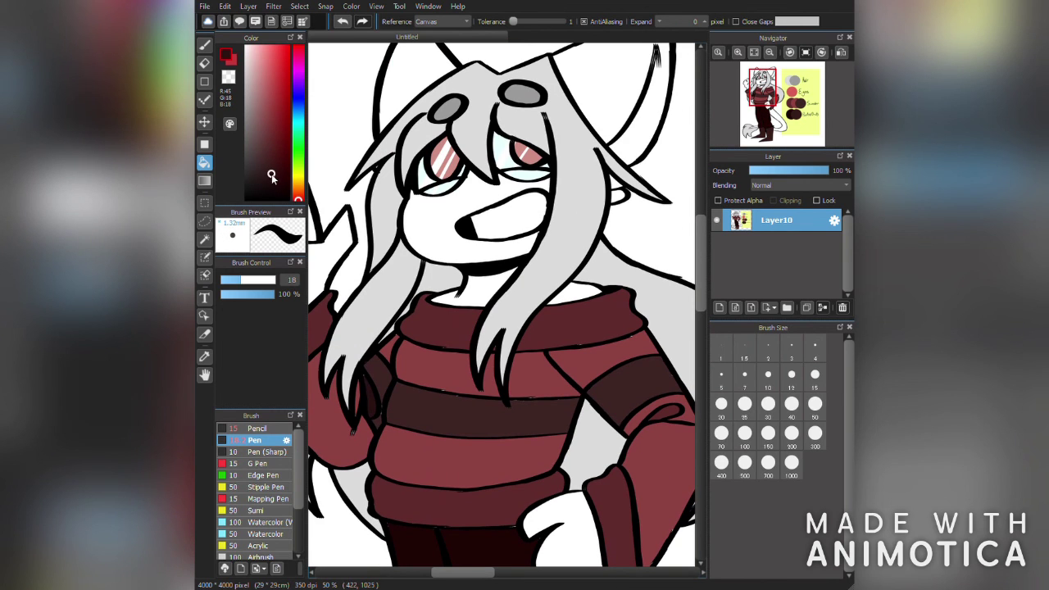
pyautogui.click(410, 255)
pyautogui.scroll(1, 689, 279)
pyautogui.scroll(-4, 683, 312)
pyautogui.scroll(5, 693, 328)
# Airbrush a soft red blush (R255 G59 B56) over the cheeks and nose on a new layer, kept within the face
pyautogui.click(720, 308)
pyautogui.press('b')
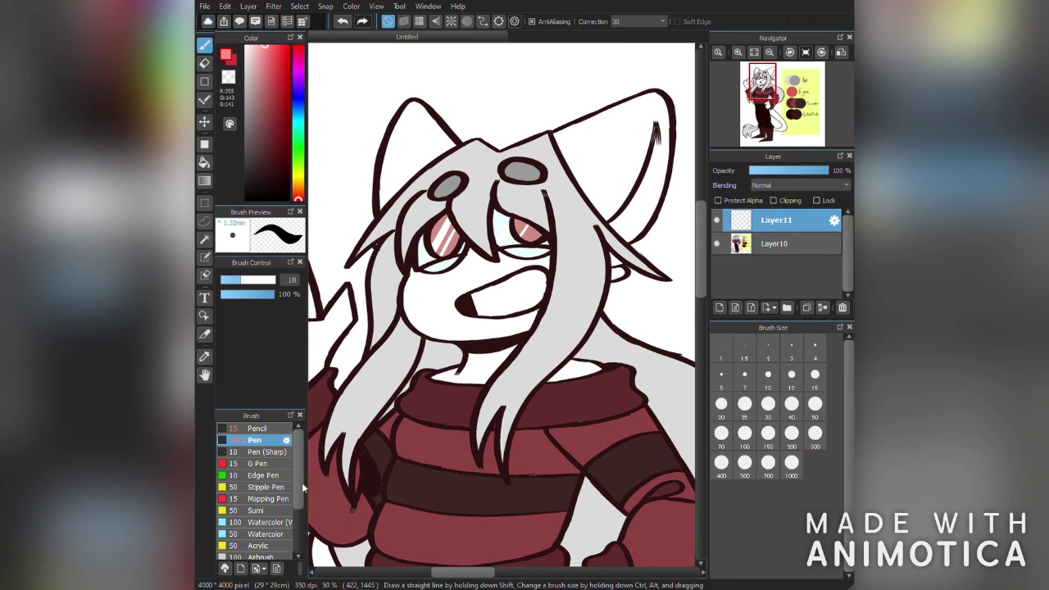
pyautogui.scroll(-3, 301, 457)
pyautogui.click(262, 502)
pyautogui.moveTo(447, 246); pyautogui.dragTo(492, 246)
pyautogui.scroll(2, 500, 220)
pyautogui.hotkey('ctrl', 'z')
pyautogui.click(280, 46)
pyautogui.moveTo(467, 307); pyautogui.dragTo(512, 318)
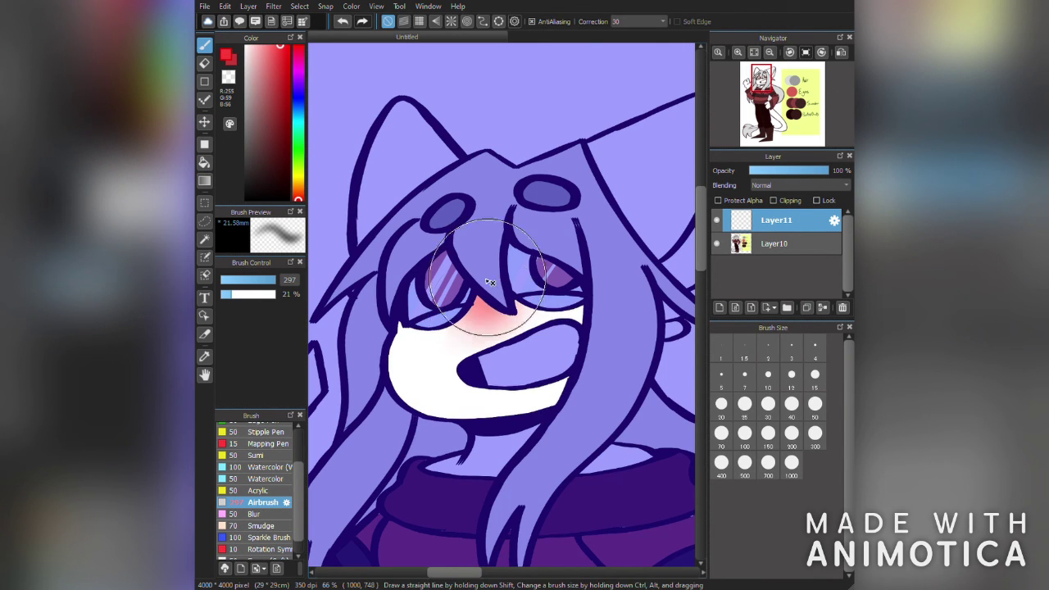
pyautogui.moveTo(343, 298)
pyautogui.mouseDown()
pyautogui.moveTo(403, 340)
pyautogui.moveTo(590, 304)
pyautogui.moveTo(574, 316)
pyautogui.mouseUp()
pyautogui.click(205, 223)
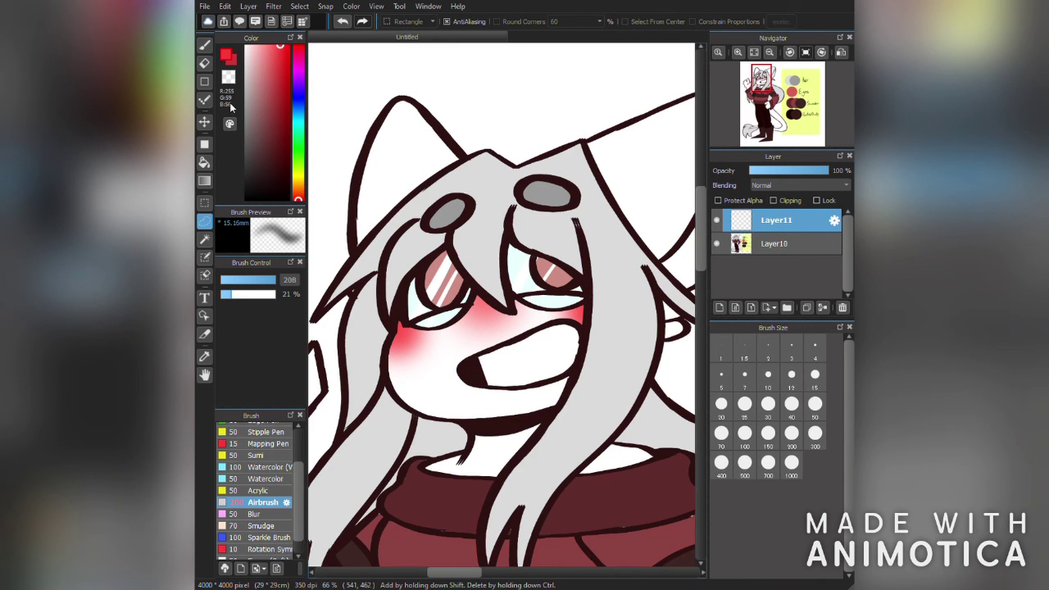
# Dot small white highlights onto the blush on both cheeks and the nose with the Pen
pyautogui.scroll(2, 263, 459)
pyautogui.click(258, 440)
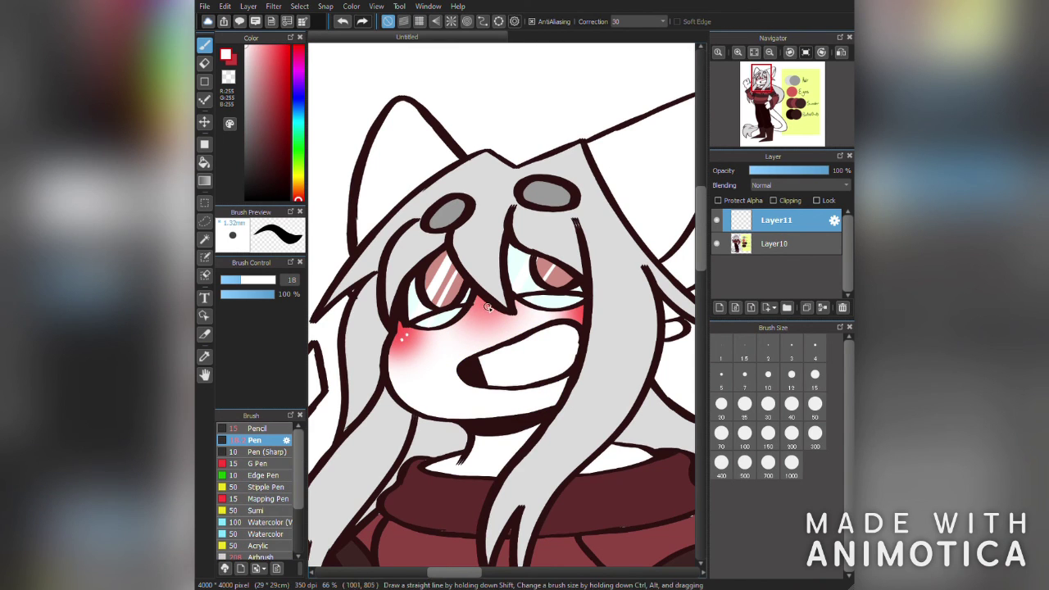
pyautogui.moveTo(656, 261); pyautogui.dragTo(641, 251)
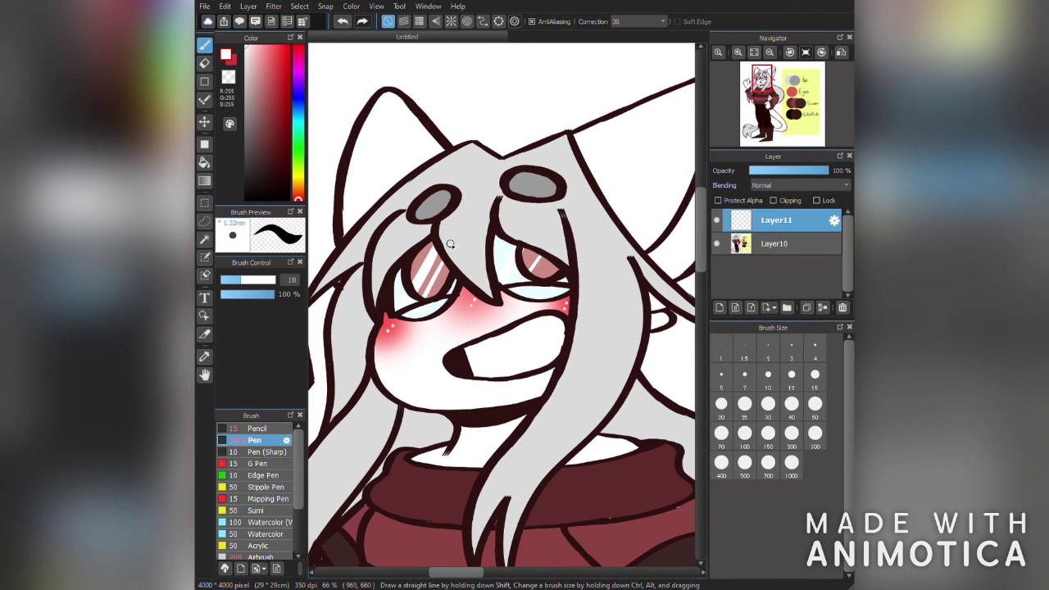
pyautogui.click(472, 305)
pyautogui.click(477, 301)
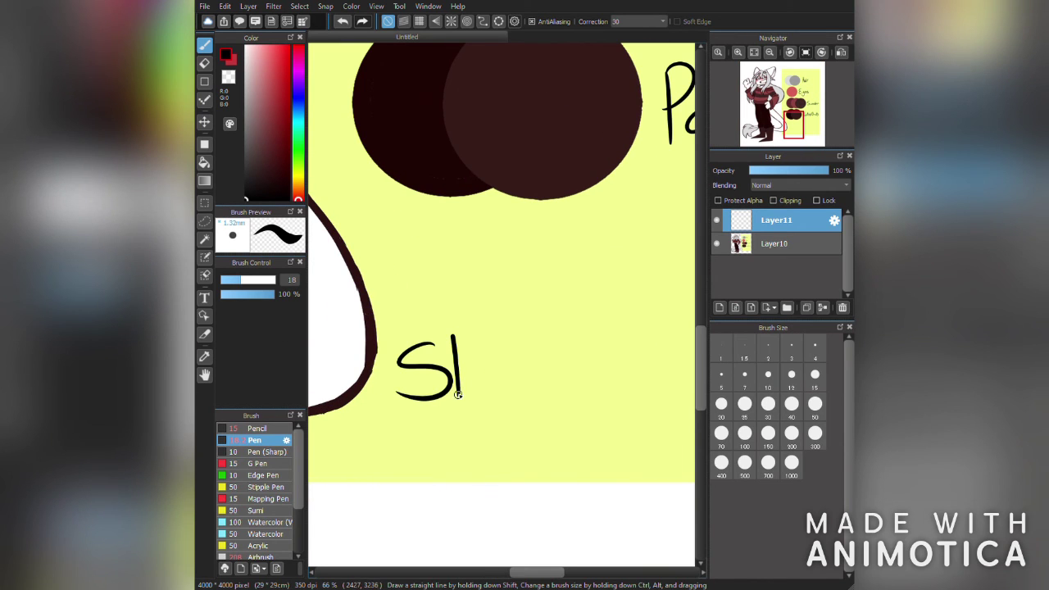
# Handwrite the name in black with a double underline below the swatches, and merge the layer into the artwork
pyautogui.moveTo(399, 407); pyautogui.dragTo(656, 400)
pyautogui.moveTo(442, 426); pyautogui.dragTo(649, 413)
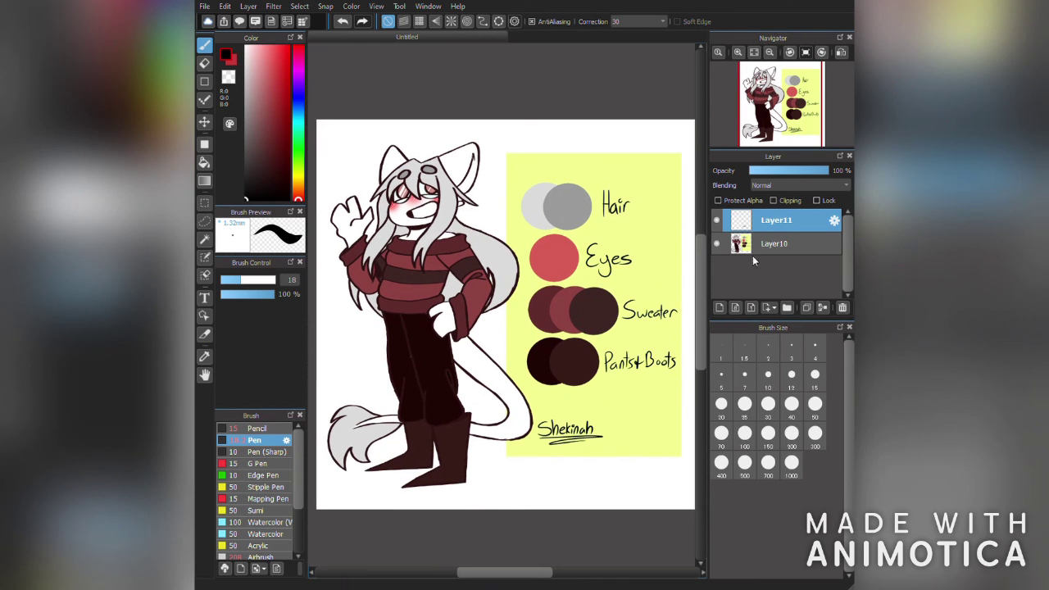
pyautogui.hotkey('ctrl', 'e')
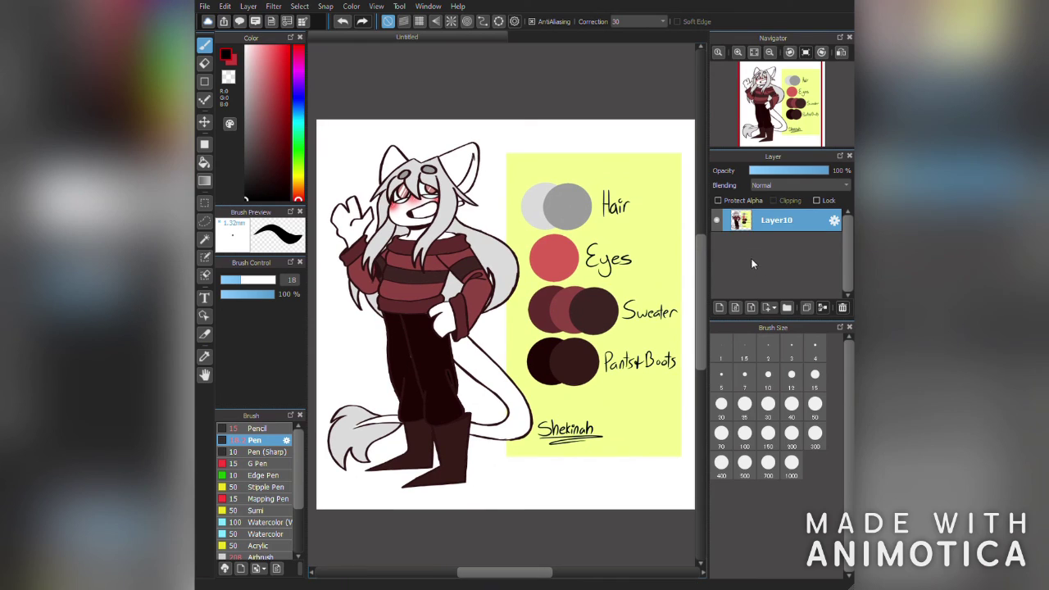